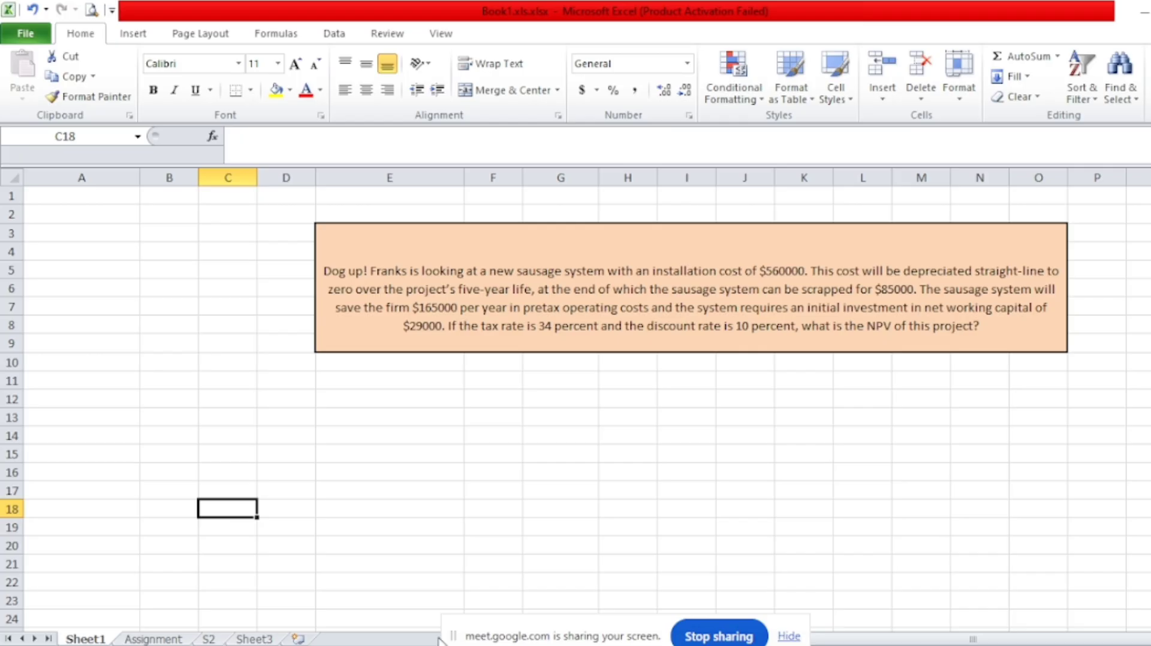
Step: Hide the screen-sharing notice and select the merged NPV problem statement in E3 to read it
{"action": "left_click", "coordinate": [789, 637]}
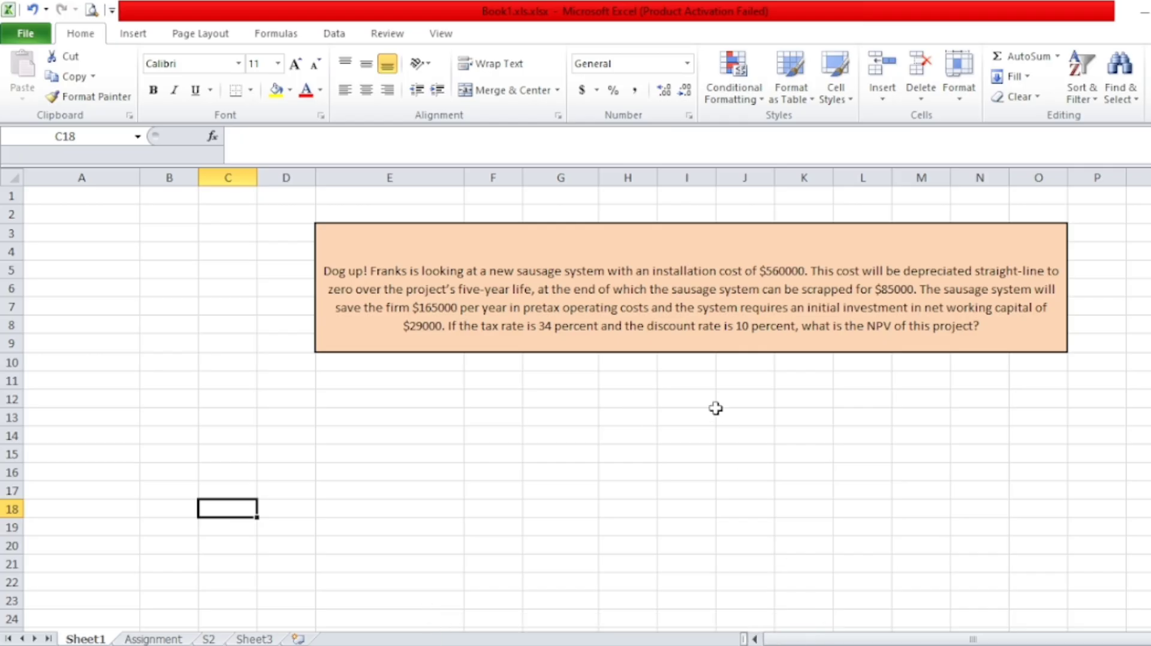
{"action": "left_click", "coordinate": [715, 415]}
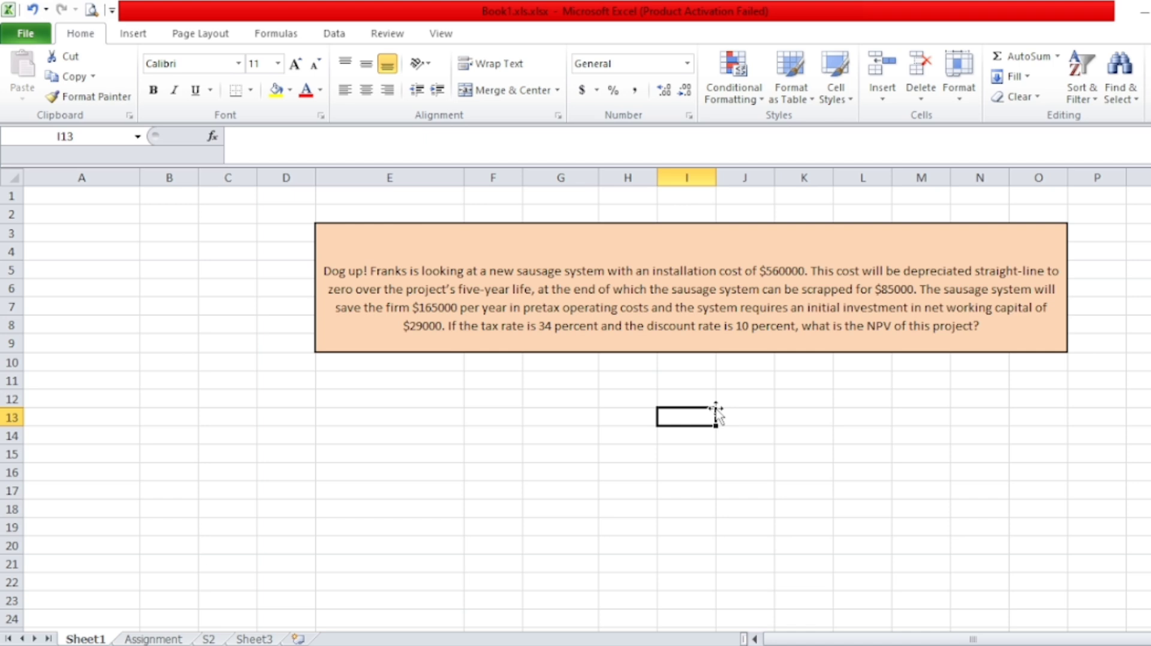
{"action": "left_click", "coordinate": [574, 249]}
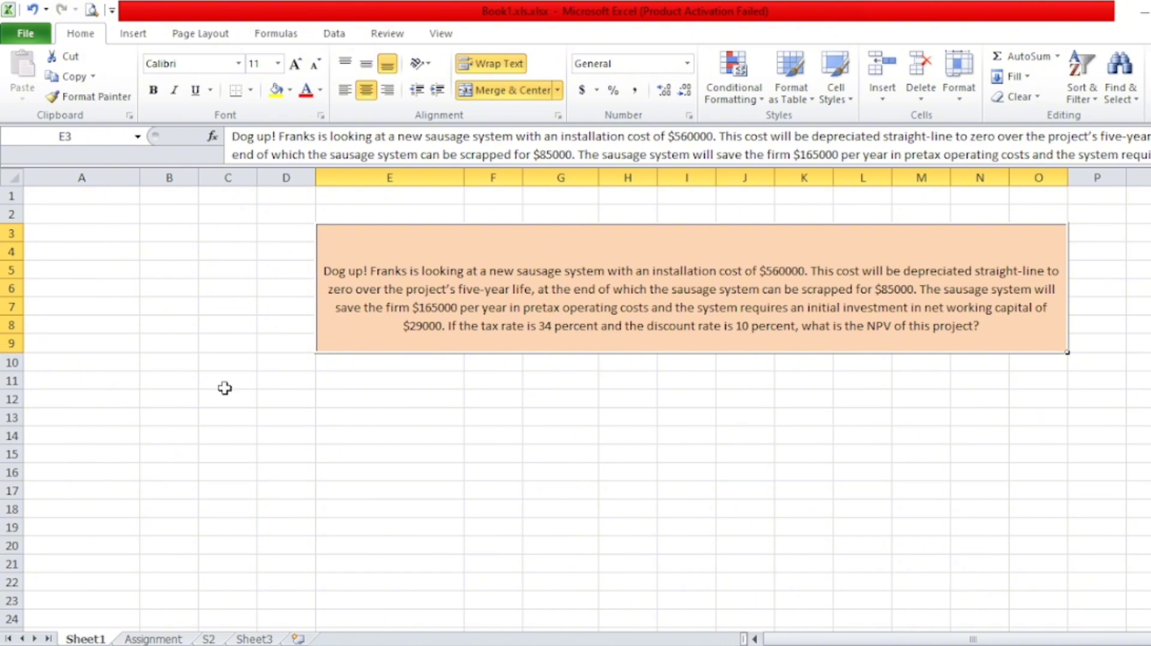
Step: Enter the heading Particulars in A10 and add an Initial Outlay row with 560000 in B11
{"action": "left_click", "coordinate": [96, 363]}
{"action": "type", "text": "P"}
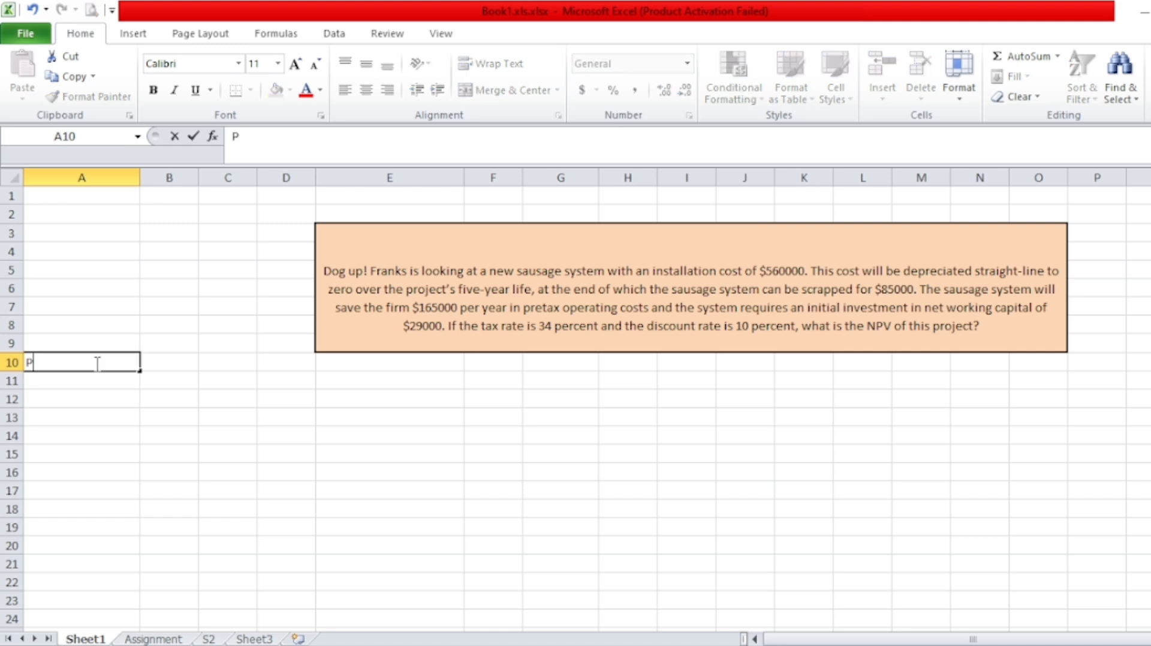
{"action": "type", "text": "articulars"}
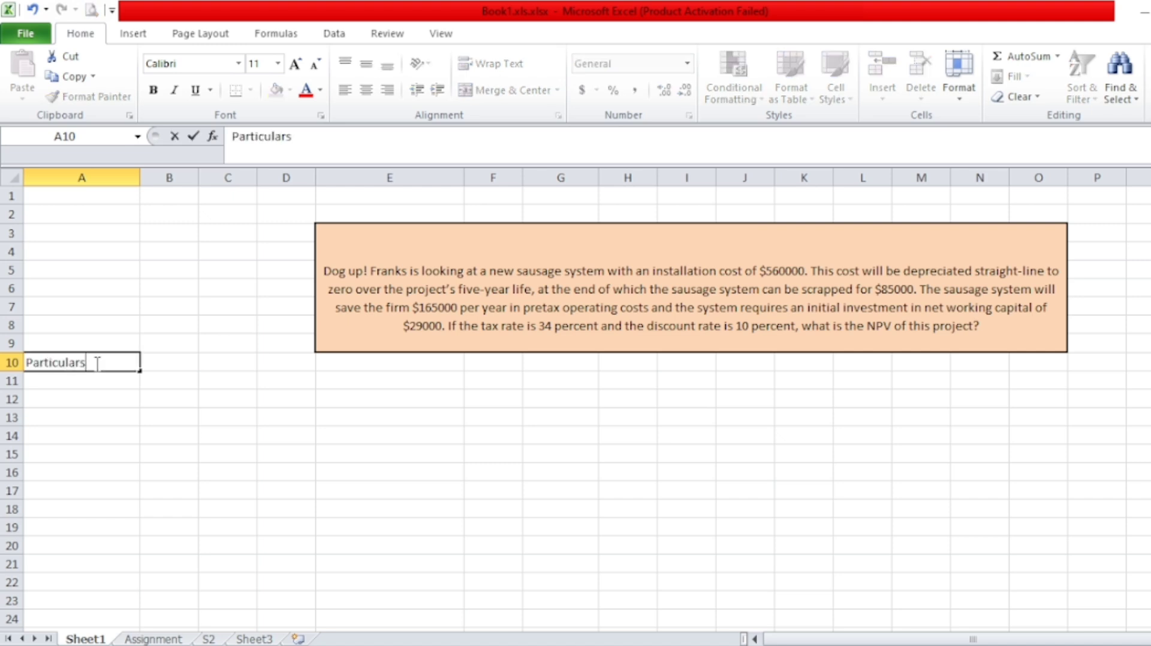
{"action": "key", "text": "Return"}
{"action": "type", "text": "In"}
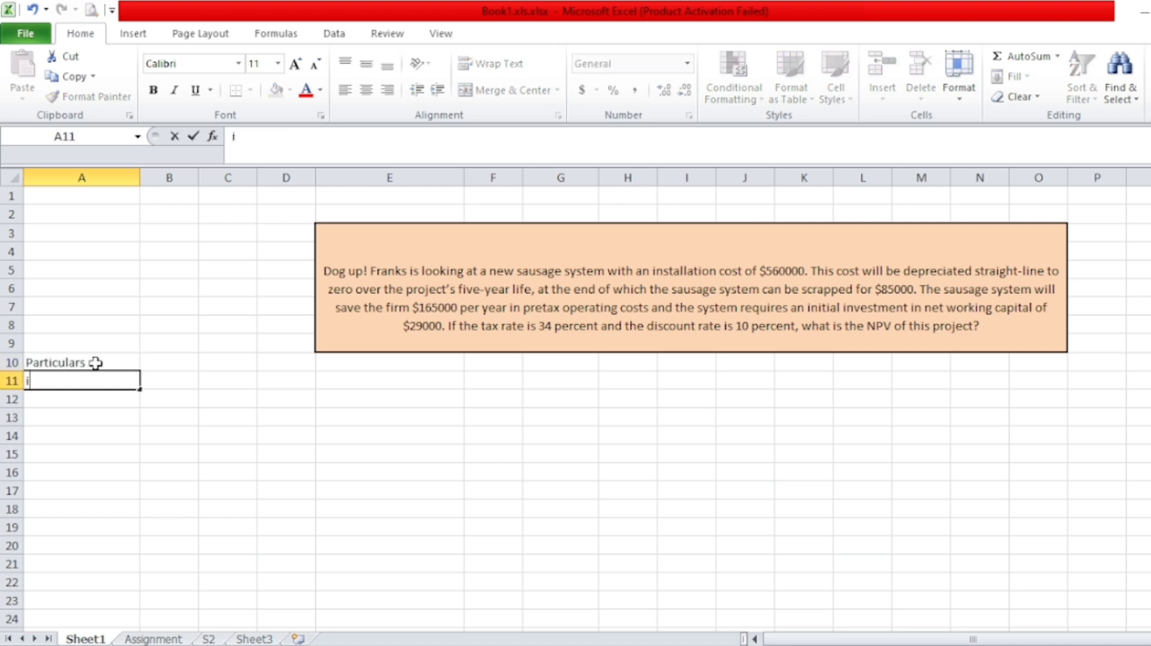
{"action": "type", "text": "itial Outlay"}
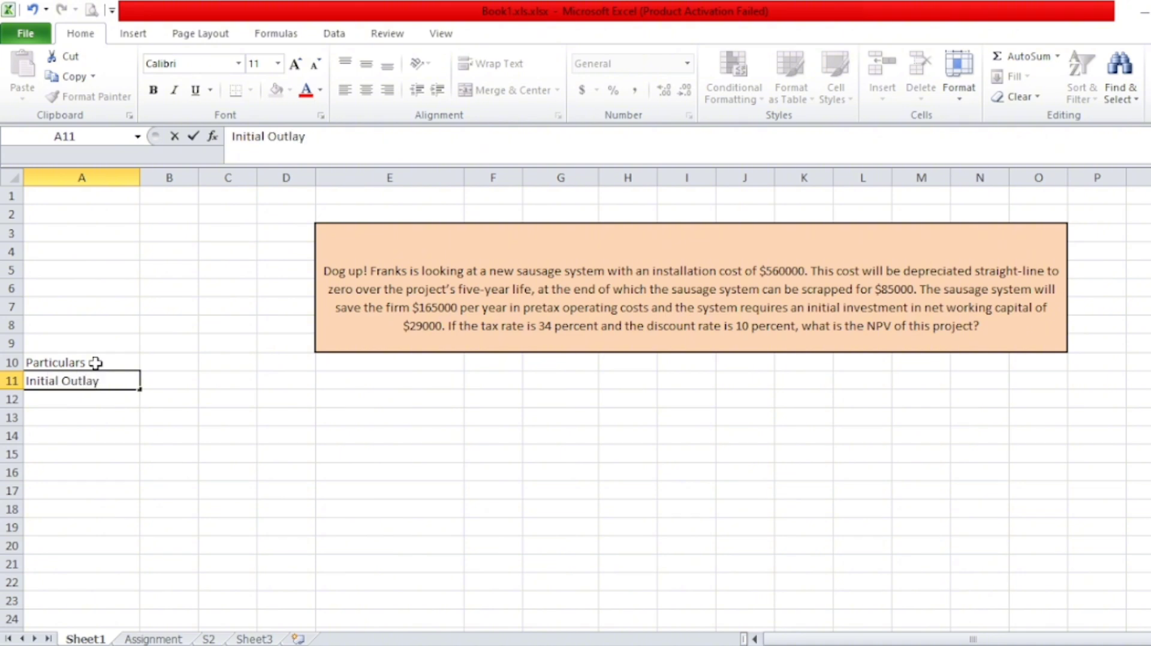
{"action": "key", "text": "Tab"}
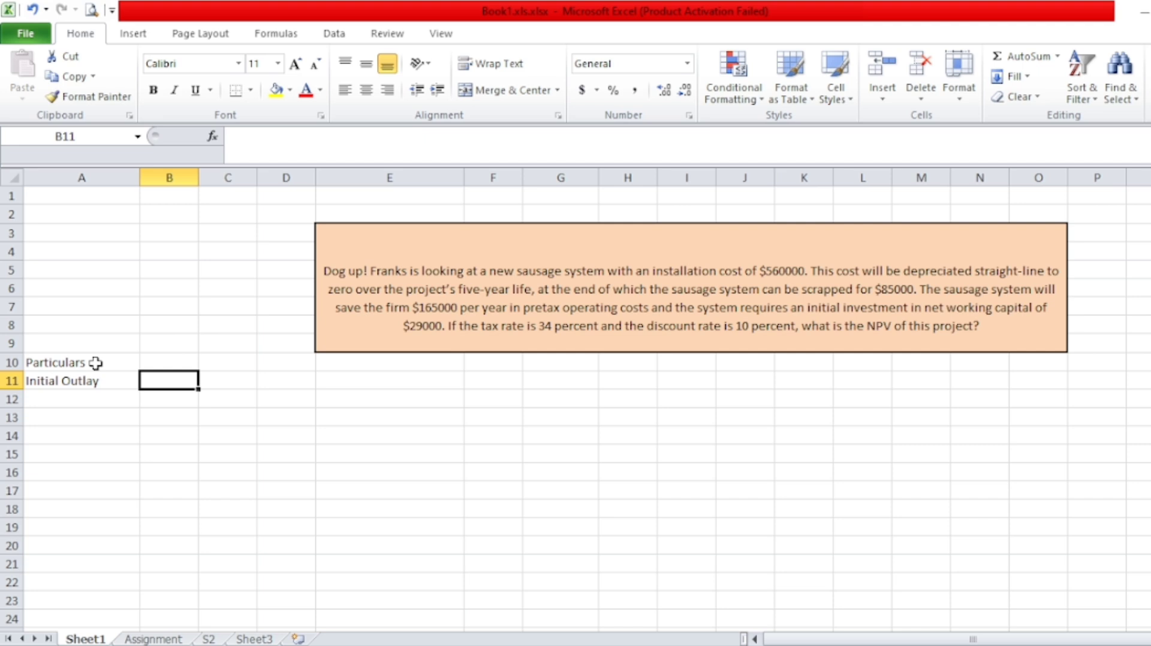
{"action": "type", "text": "560000"}
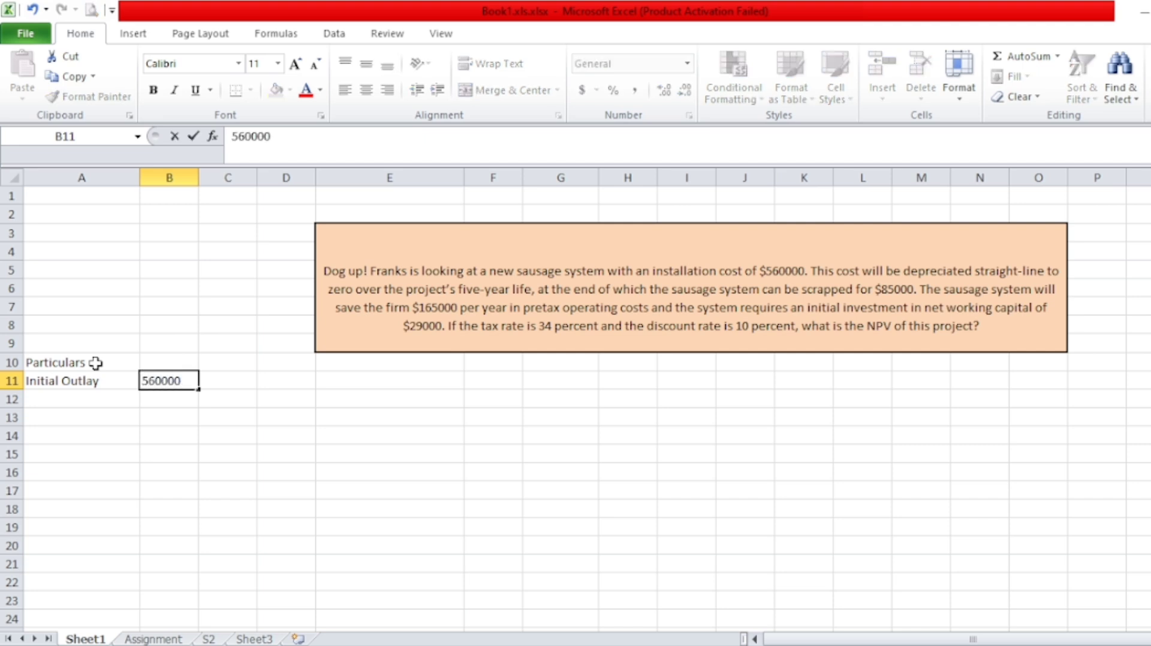
{"action": "key", "text": "Return"}
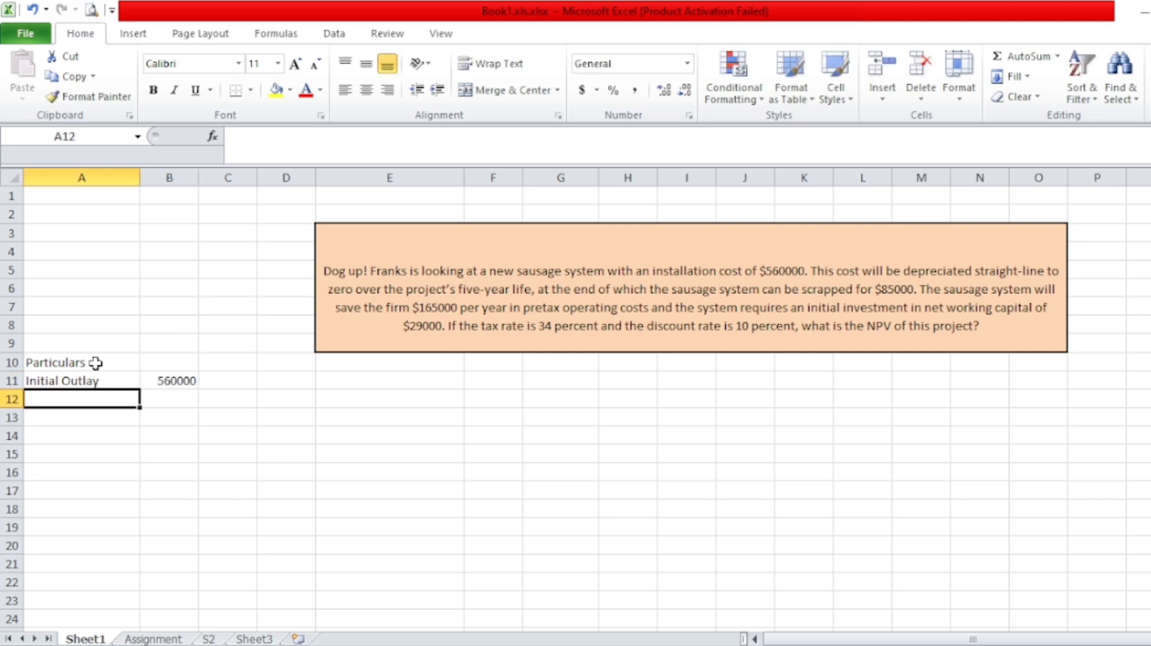
Step: Add a "project life" row in A12 with a value of 5 in B12
{"action": "type", "text": "proj"}
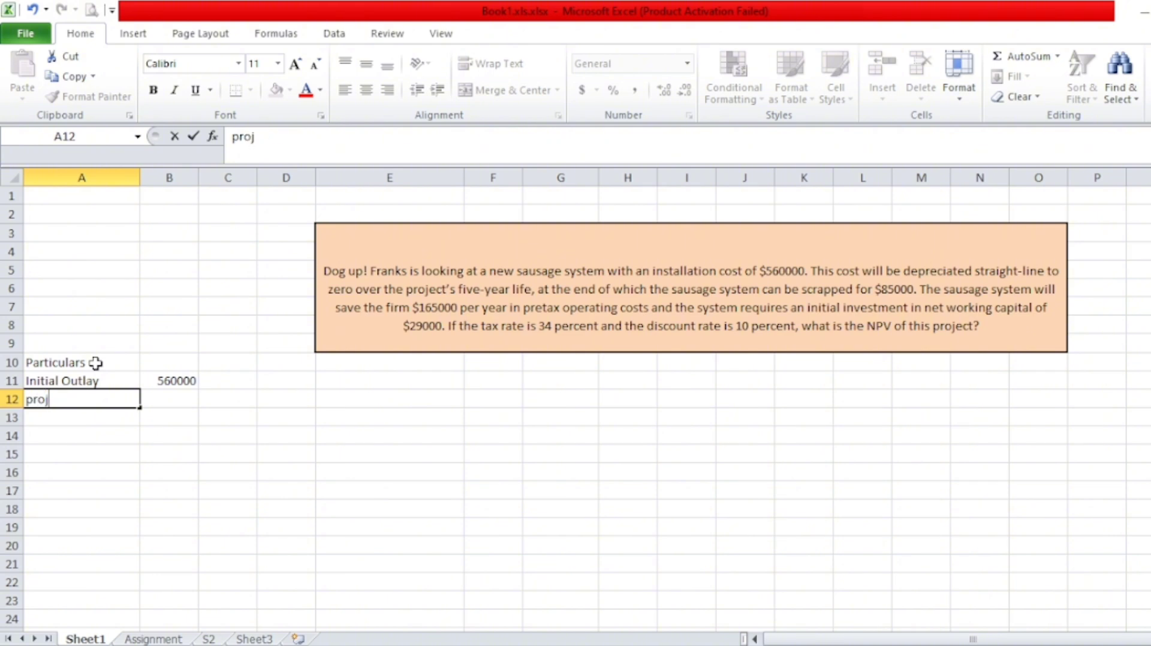
{"action": "type", "text": "ect life"}
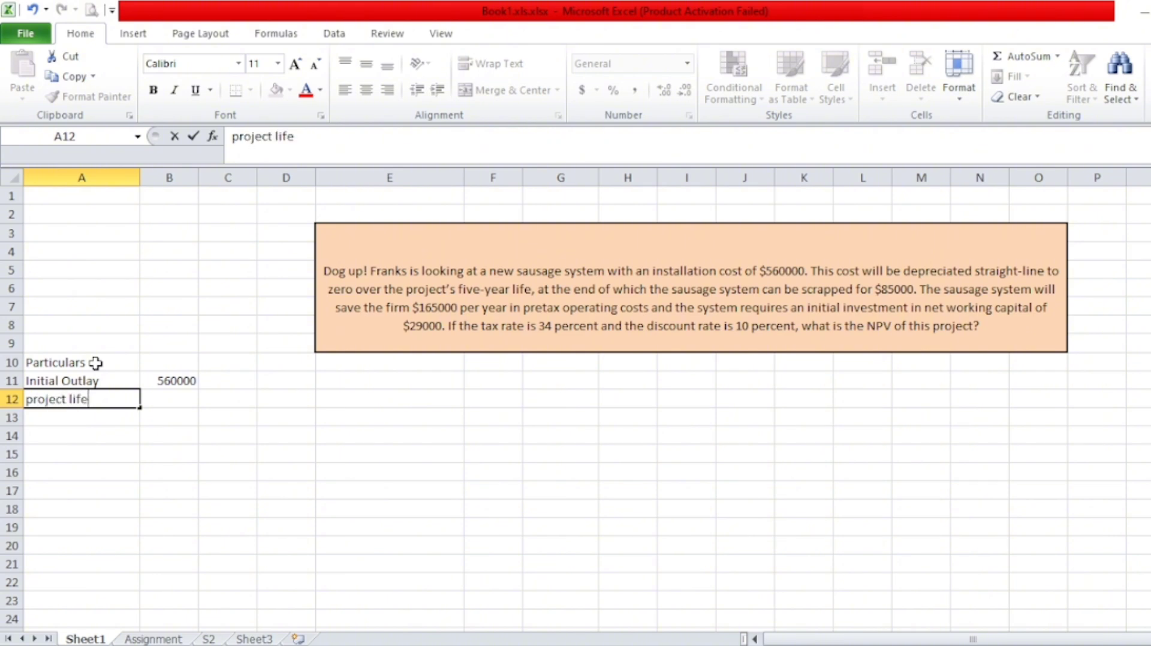
{"action": "key", "text": "Tab"}
{"action": "type", "text": "5"}
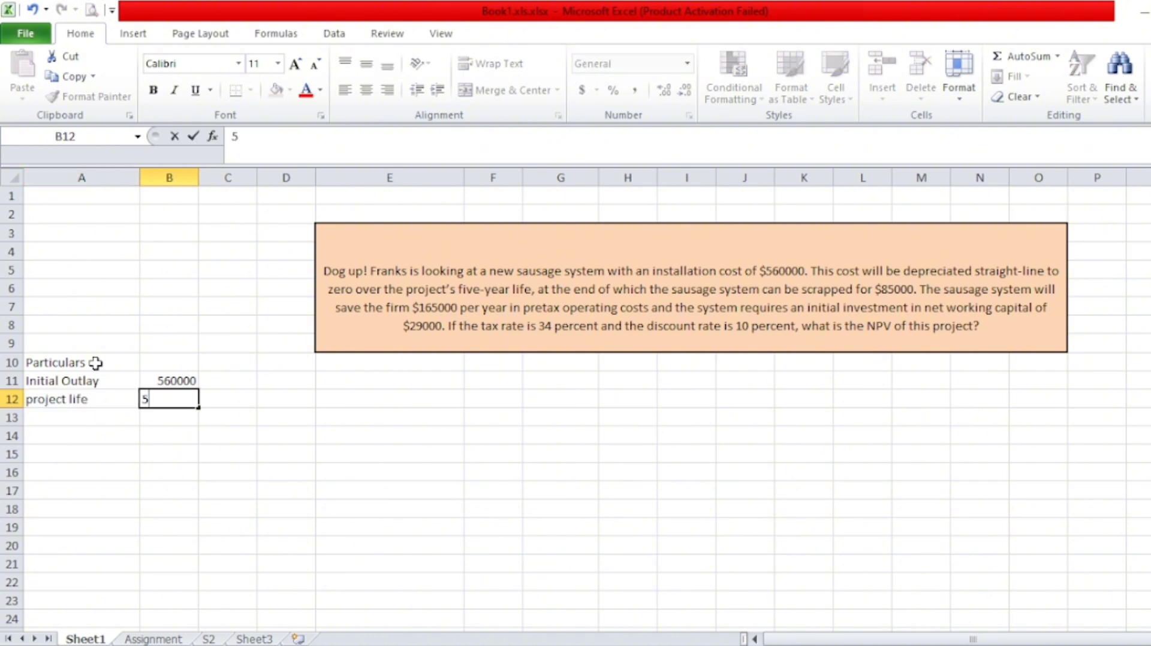
{"action": "key", "text": "Return"}
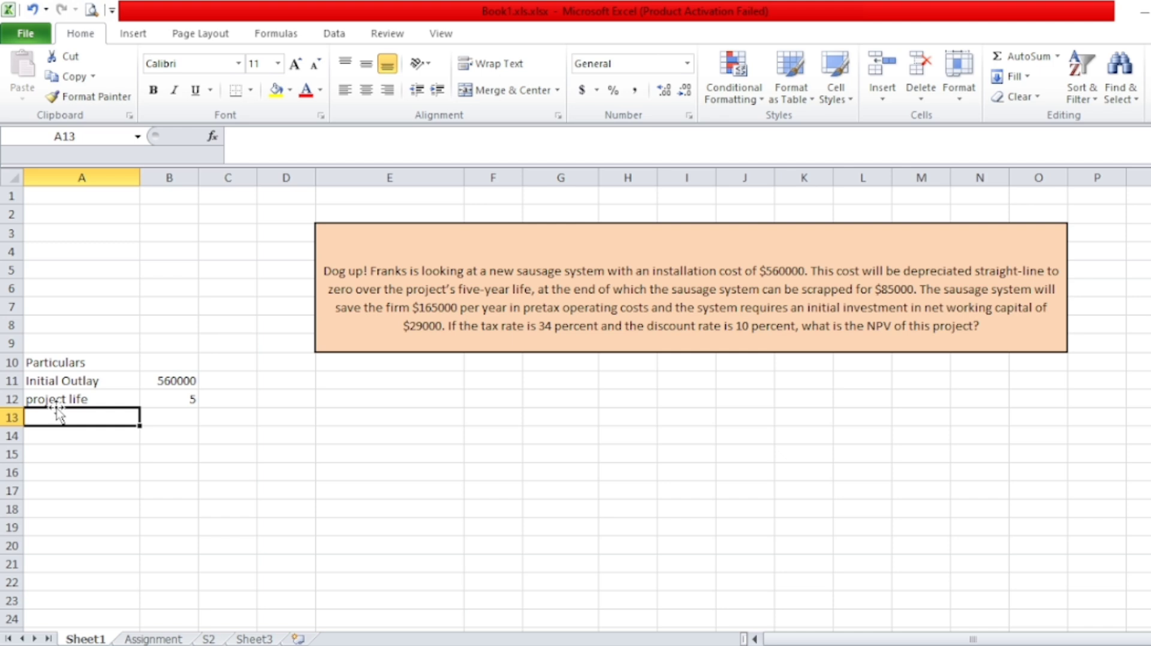
Step: Add a Depreciation row in A13 and calculate it in B13 as initial outlay divided by project life, =B11/B12
{"action": "type", "text": "Deprc"}
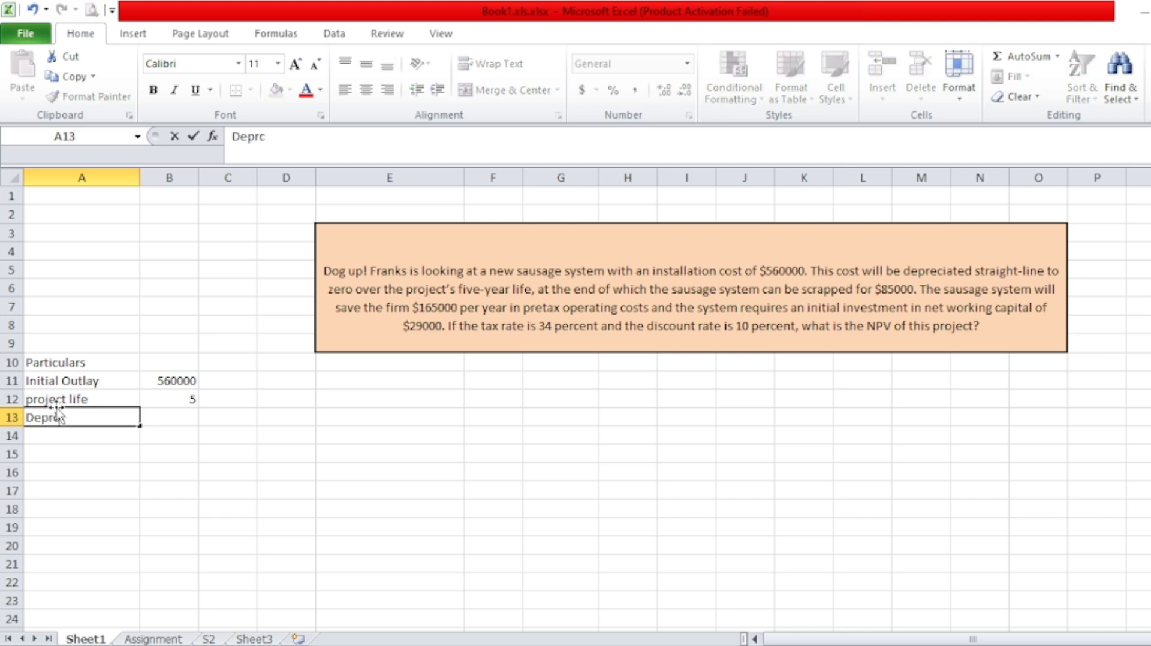
{"action": "key", "text": "BackSpace"}
{"action": "type", "text": "eciation"}
{"action": "key", "text": "Tab"}
{"action": "type", "text": "="}
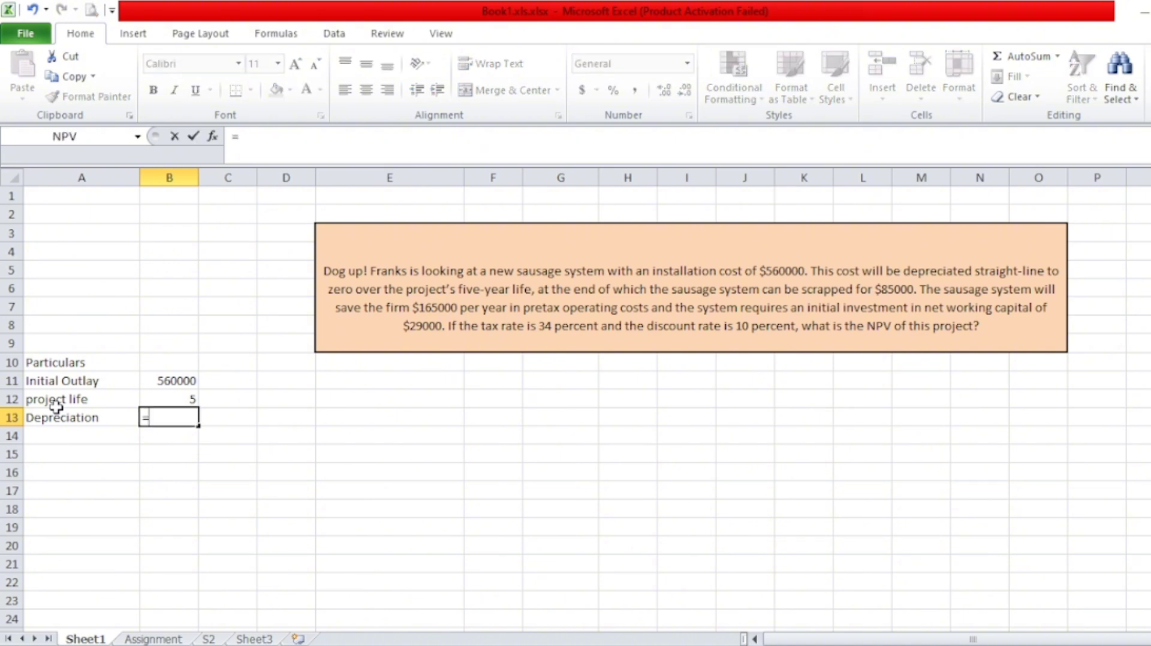
{"action": "left_click", "coordinate": [159, 378]}
{"action": "type", "text": "/"}
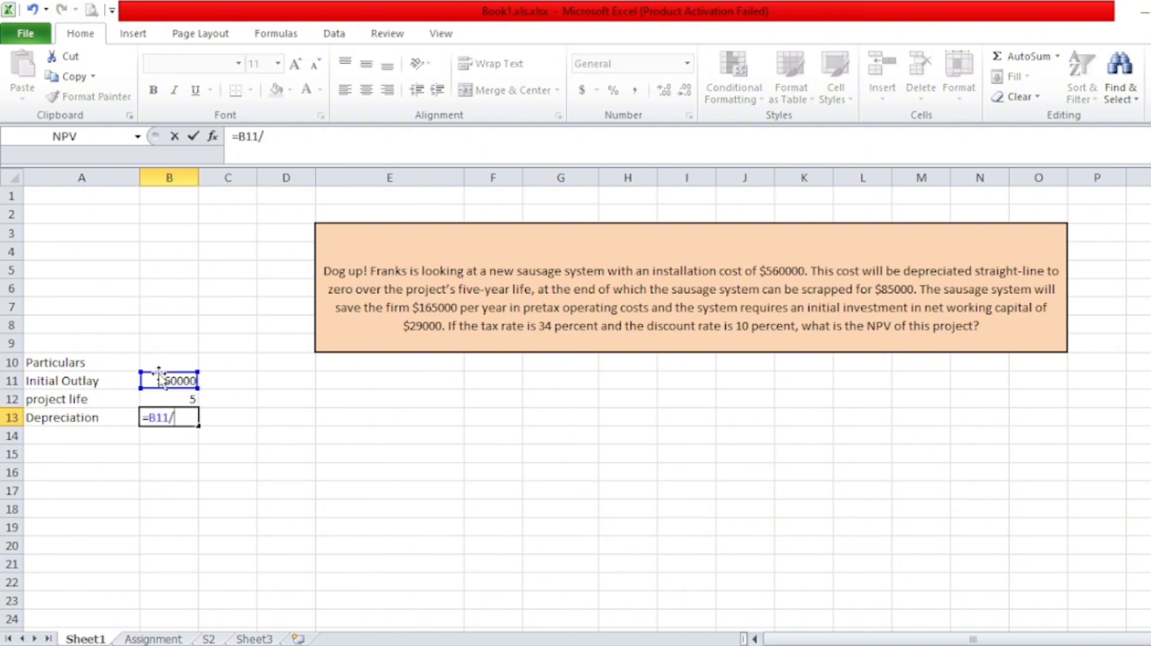
{"action": "left_click", "coordinate": [166, 399]}
{"action": "key", "text": "Return"}
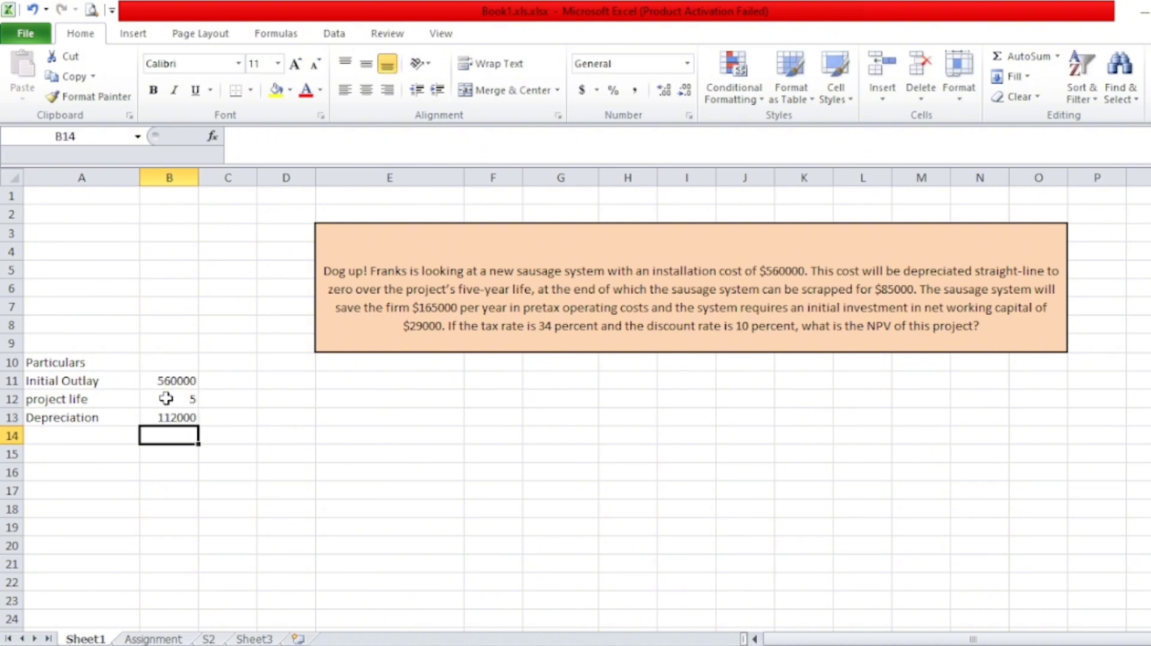
Step: Add an Annual Saving row in A14 with 165000 in B14
{"action": "left_click", "coordinate": [66, 432]}
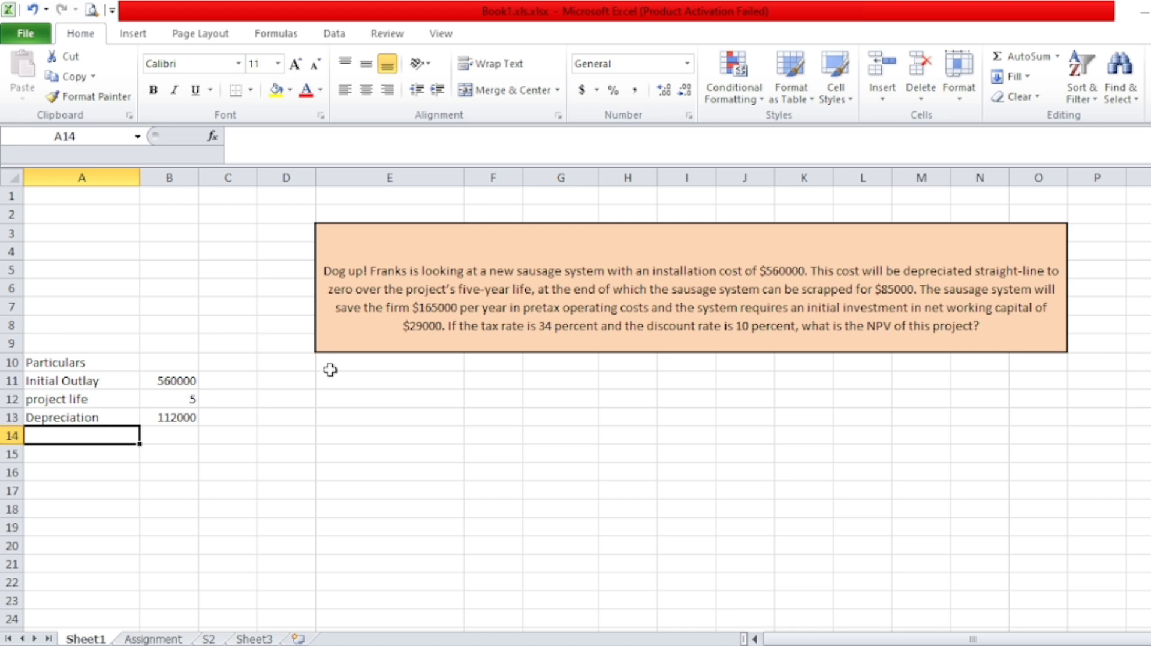
{"action": "type", "text": "Annu"}
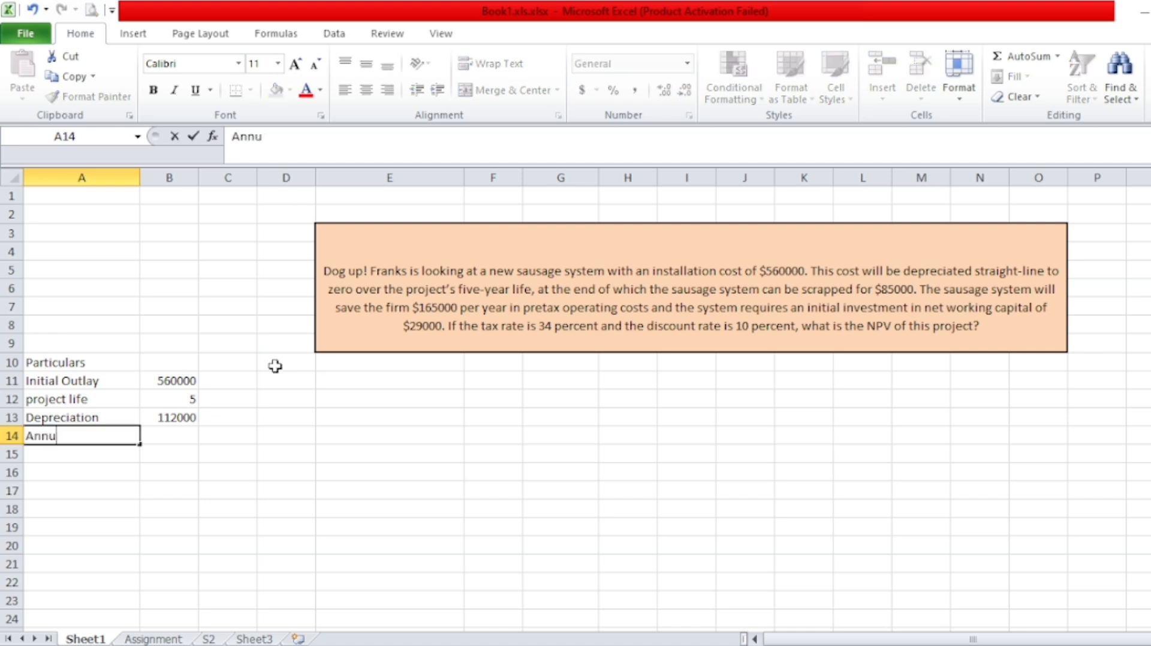
{"action": "type", "text": "al Saving"}
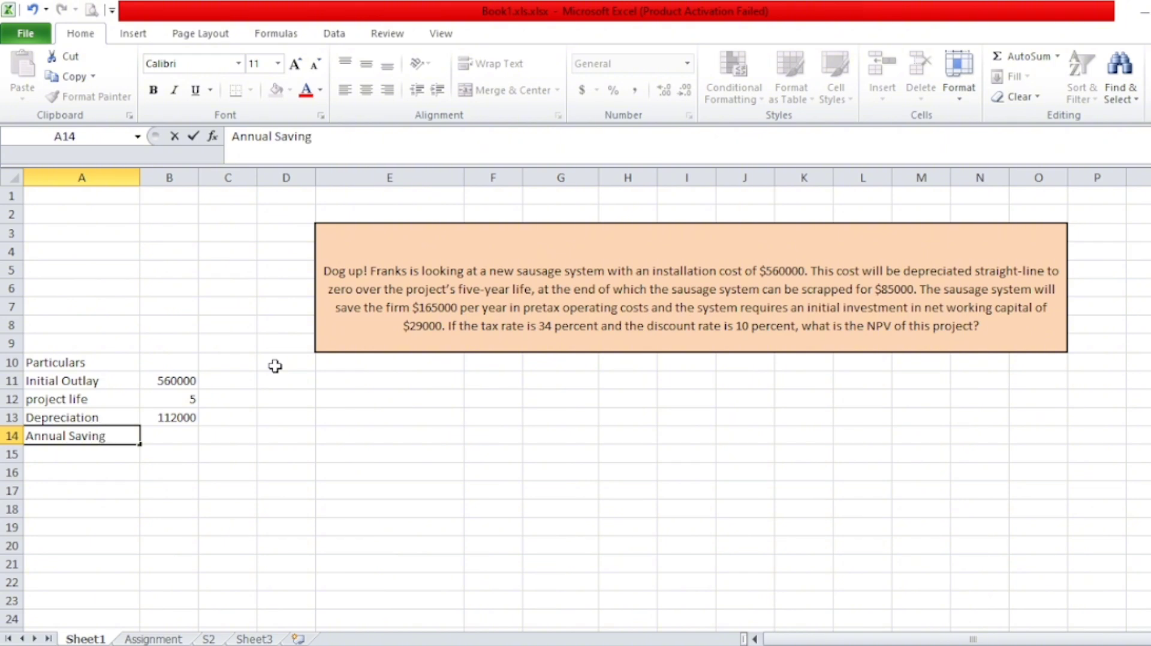
{"action": "key", "text": "Tab"}
{"action": "type", "text": "165000"}
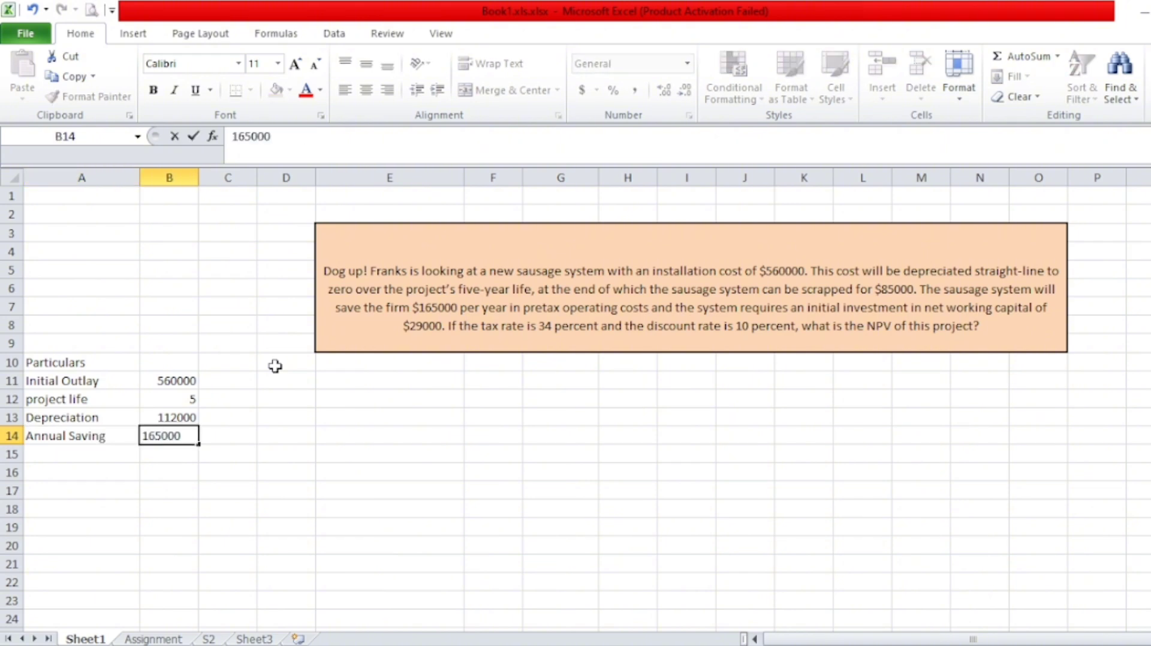
{"action": "key", "text": "Return"}
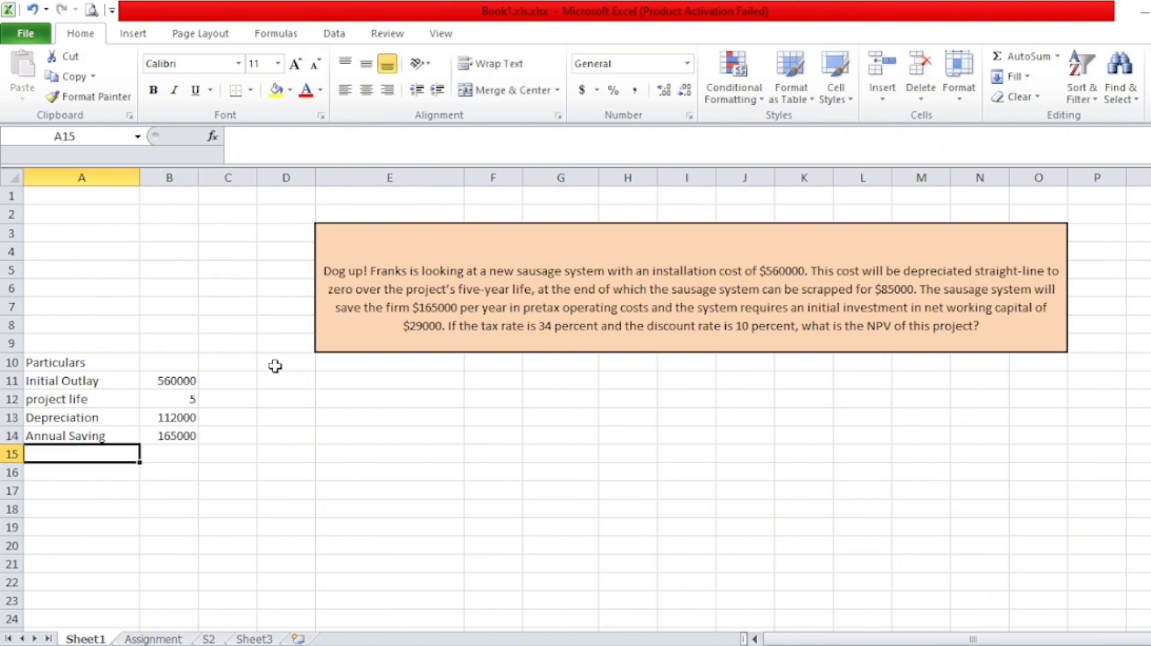
{"action": "type", "text": "NWC"}
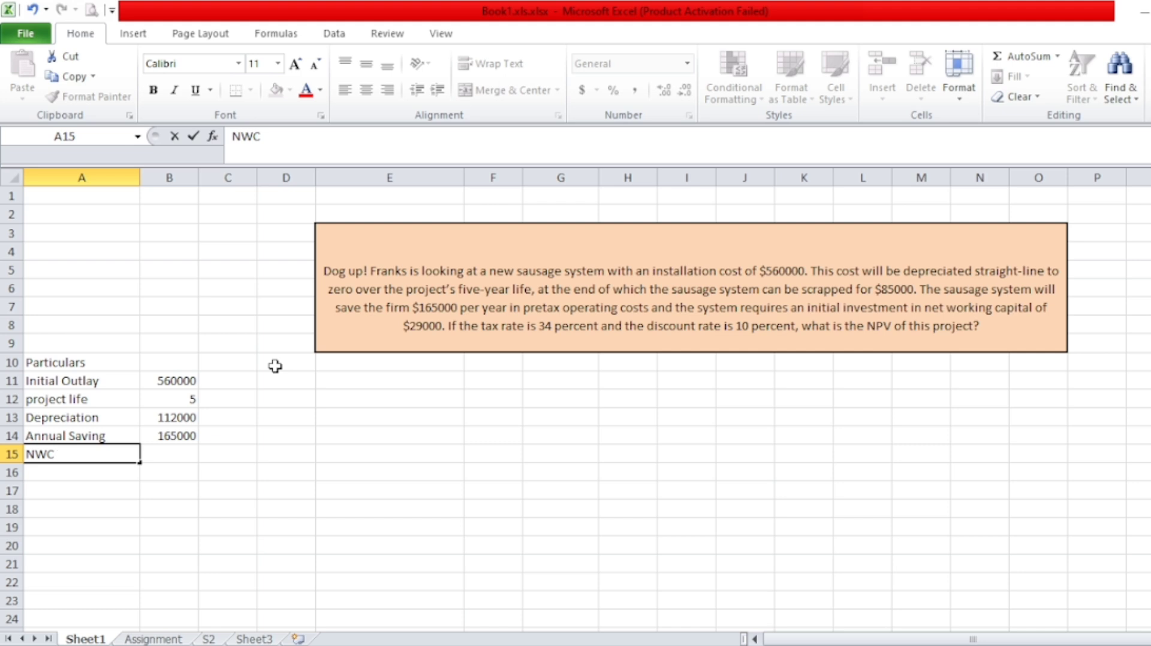
{"action": "key", "text": "BackSpace"}
{"action": "key", "text": "BackSpace"}
{"action": "key", "text": "BackSpace"}
Step: Enter the label "Salvage avlue" in A15 and its amount of 85000 in B15
{"action": "type", "text": "Salvage avlue"}
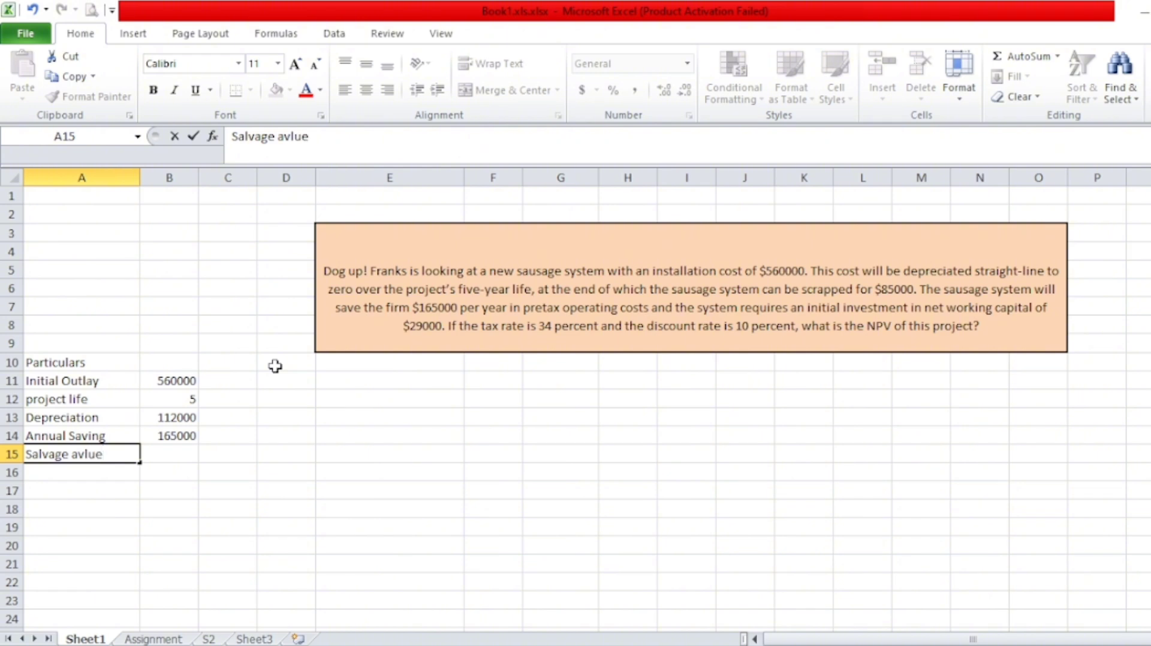
{"action": "key", "text": "Tab"}
{"action": "type", "text": "85000"}
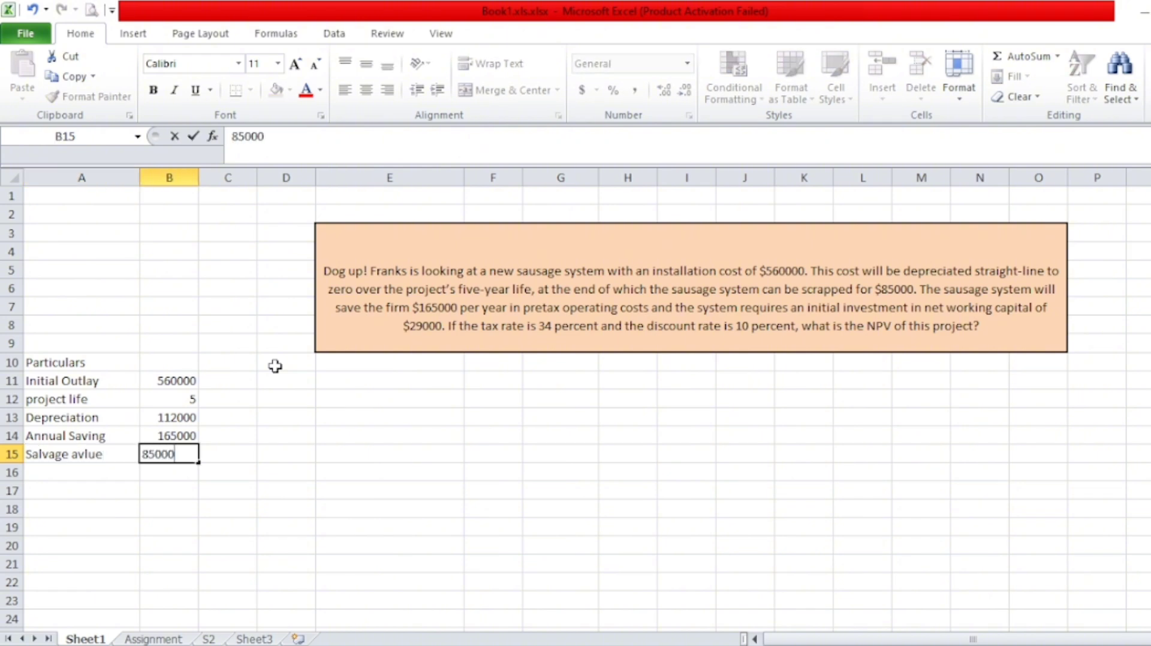
{"action": "key", "text": "Return"}
Step: Add an NWC row in A16 with 29000 in B16
{"action": "type", "text": "NWC"}
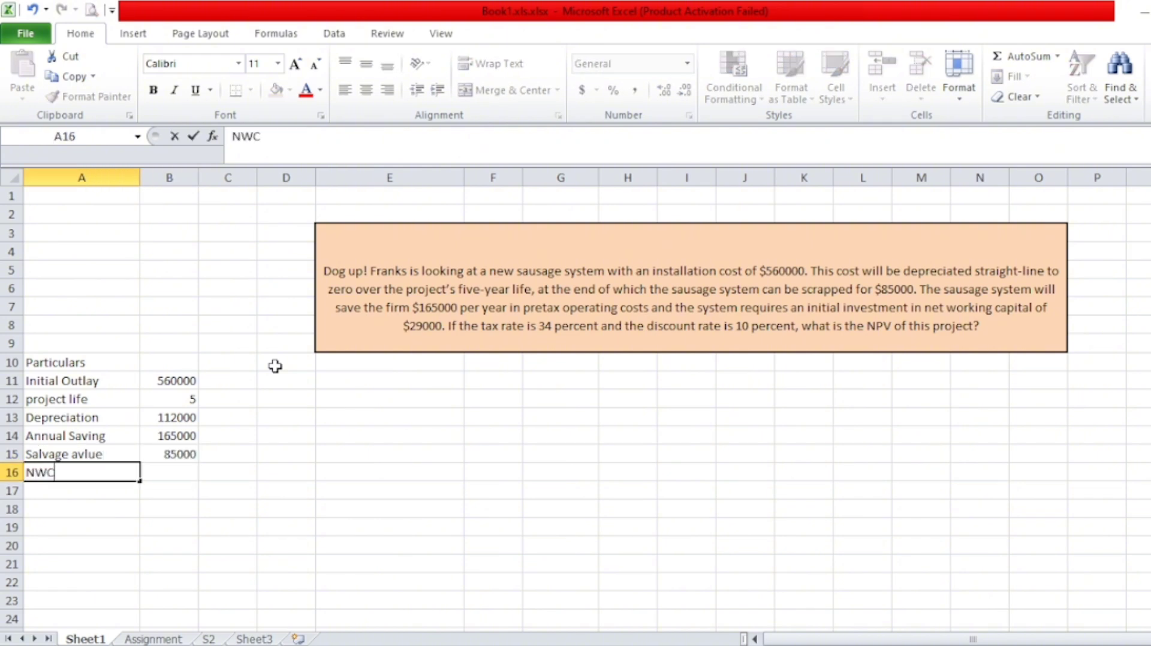
{"action": "key", "text": "Tab"}
{"action": "type", "text": "29000"}
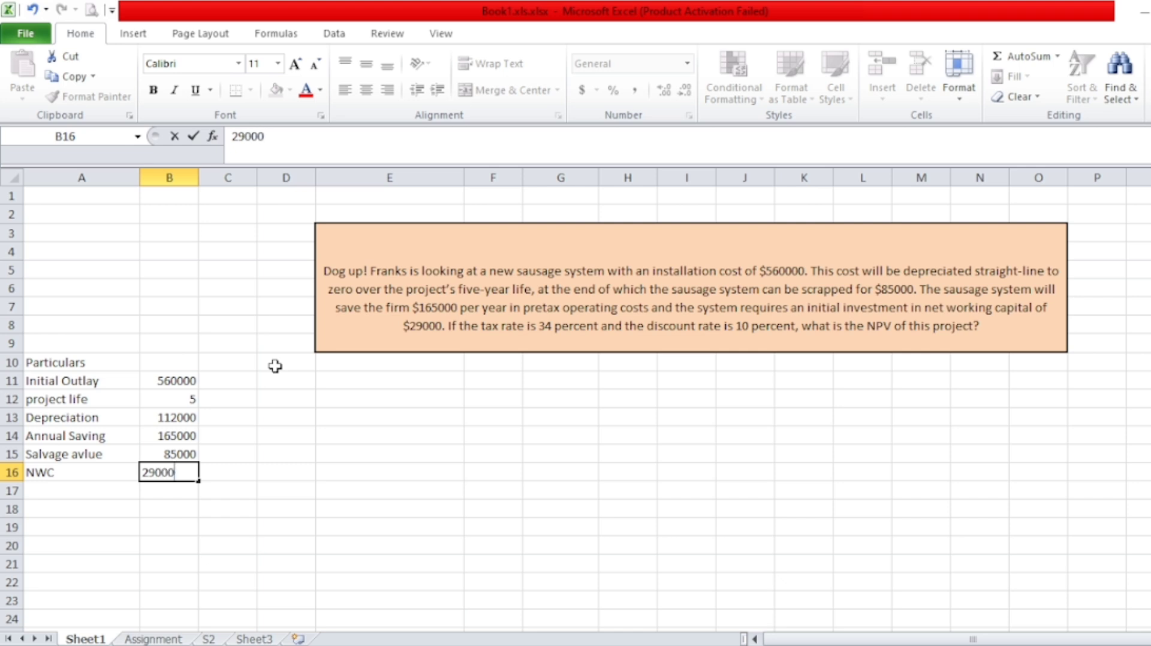
{"action": "key", "text": "Down"}
Step: Add a TAX RATE row in A17 with a rate of .34 in B17
{"action": "key", "text": "Left"}
{"action": "type", "text": "T"}
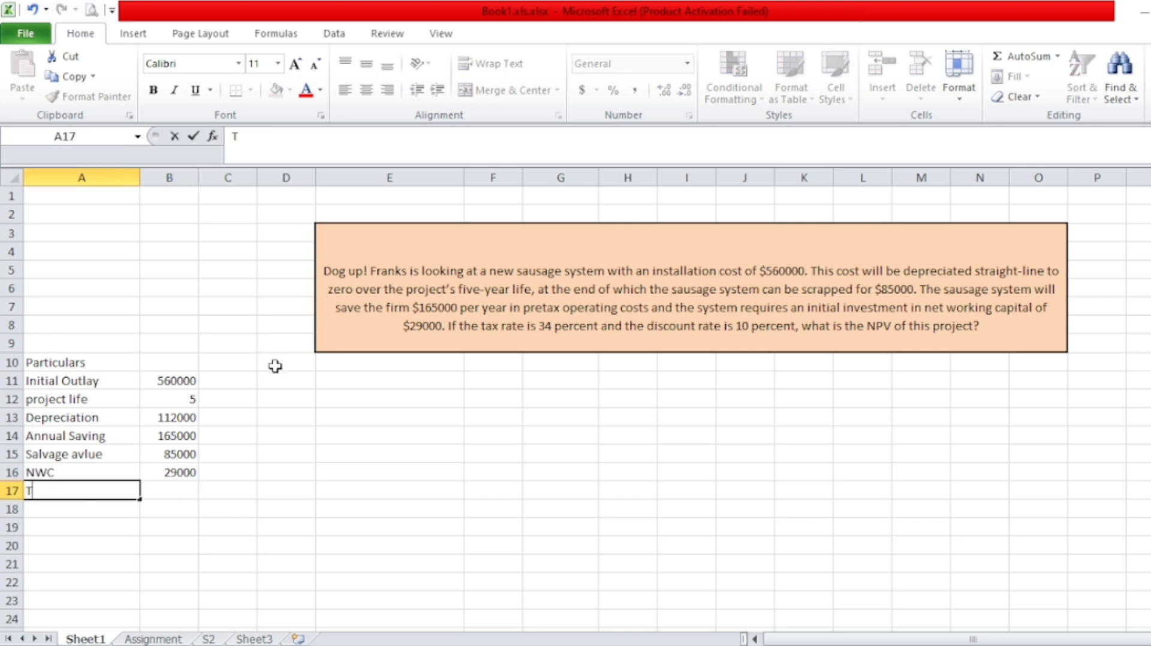
{"action": "type", "text": "AX RATE"}
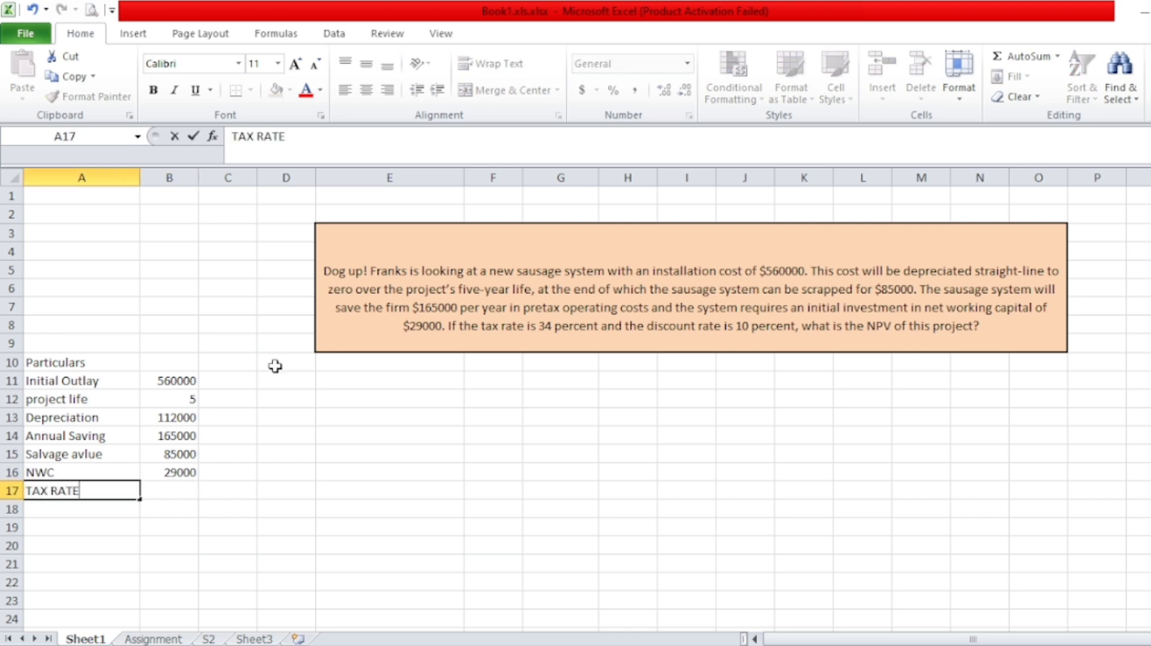
{"action": "key", "text": "Right"}
{"action": "type", "text": ".34"}
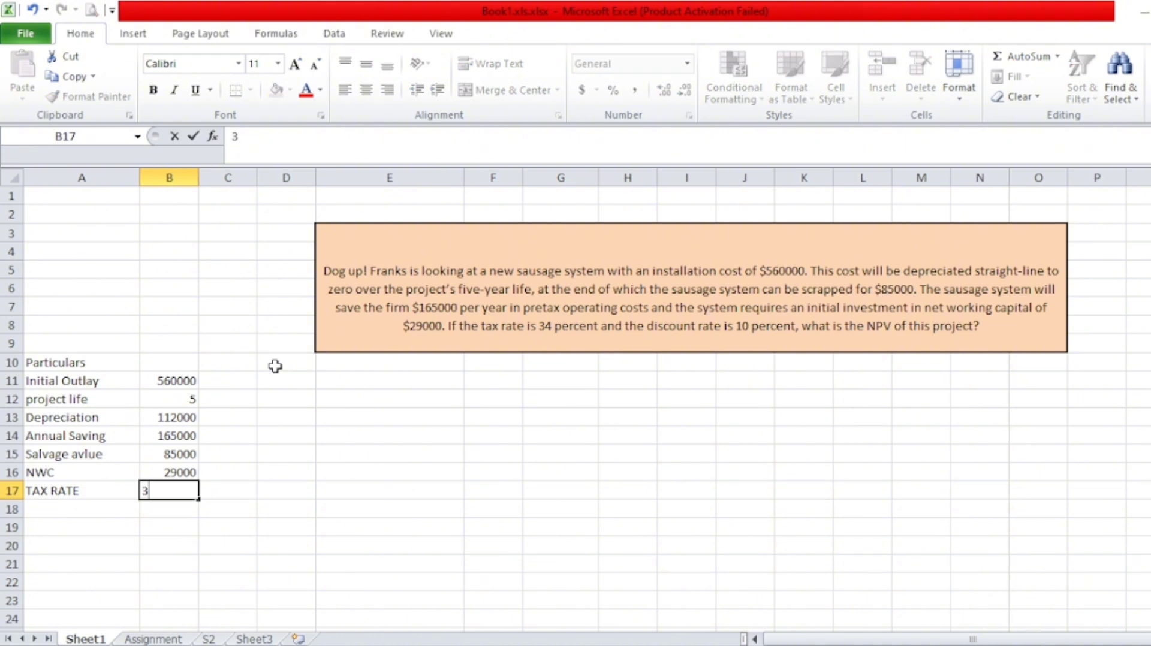
{"action": "key", "text": "Return"}
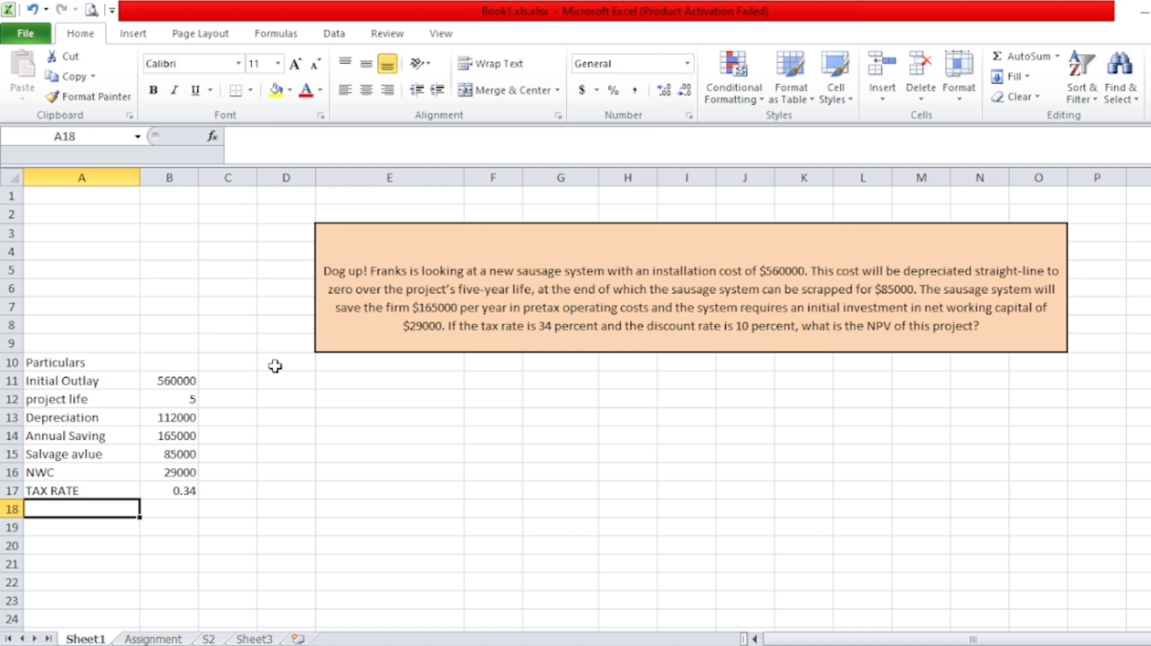
Step: Add an RRR row in A18 with a rate of .10 in B18
{"action": "type", "text": "RRR"}
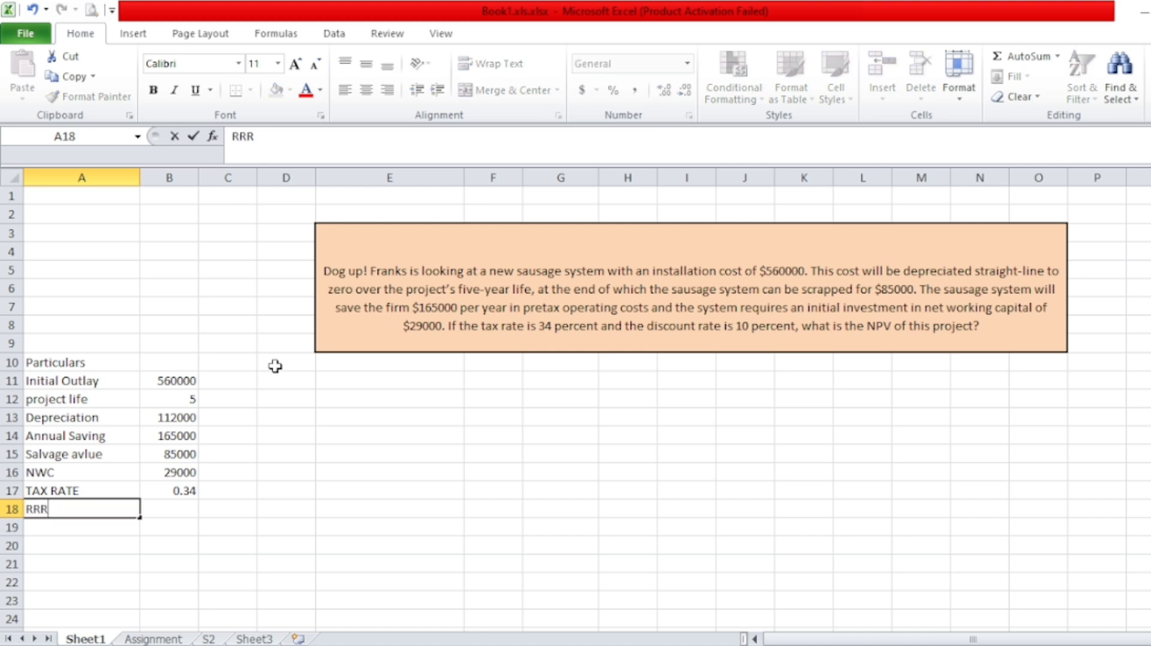
{"action": "key", "text": "Tab"}
{"action": "type", "text": "="}
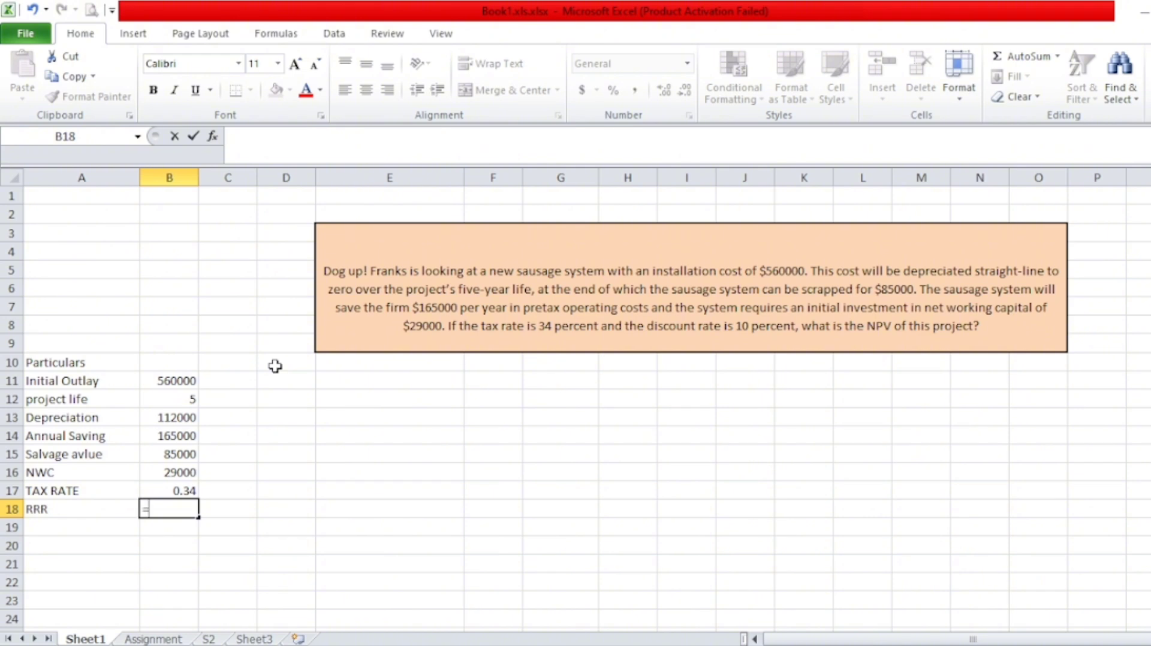
{"action": "type", "text": ".10"}
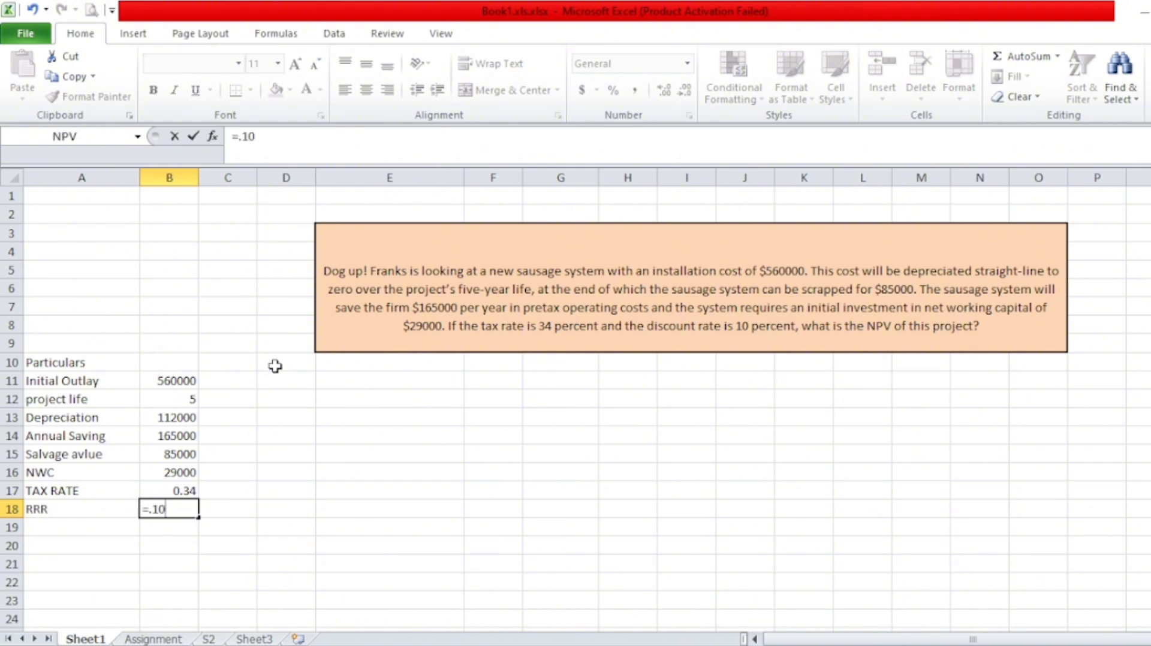
{"action": "key", "text": "BackSpace"}
{"action": "key", "text": "BackSpace"}
{"action": "key", "text": "BackSpace"}
{"action": "key", "text": "BackSpace"}
{"action": "type", "text": "0.1"}
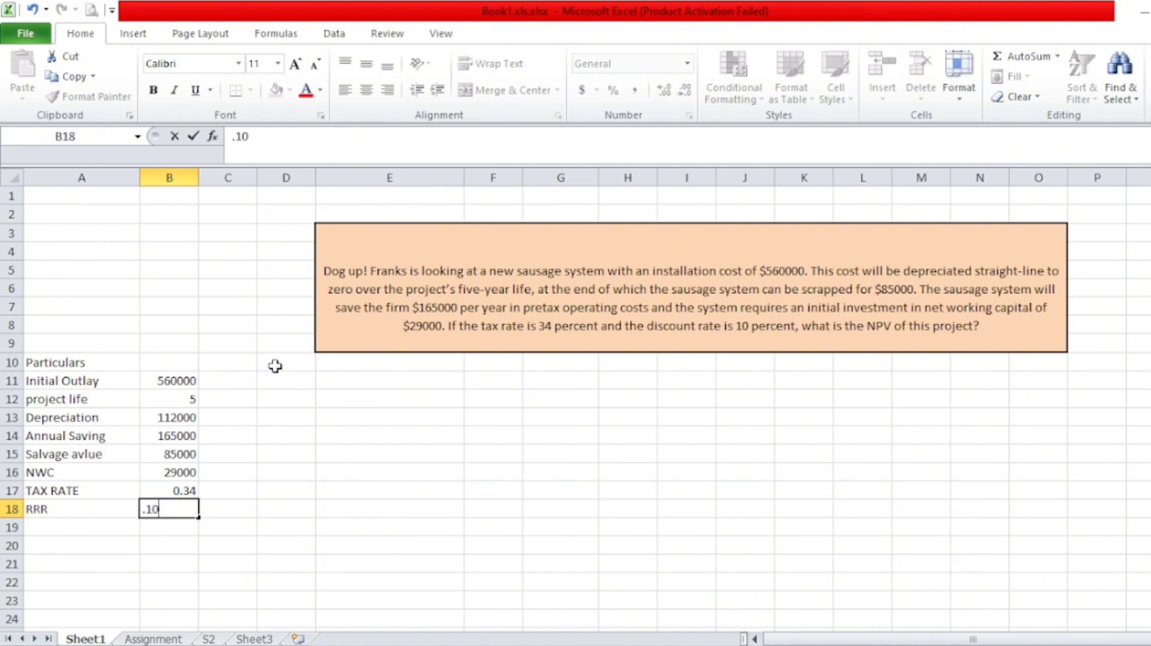
{"action": "key", "text": "Return"}
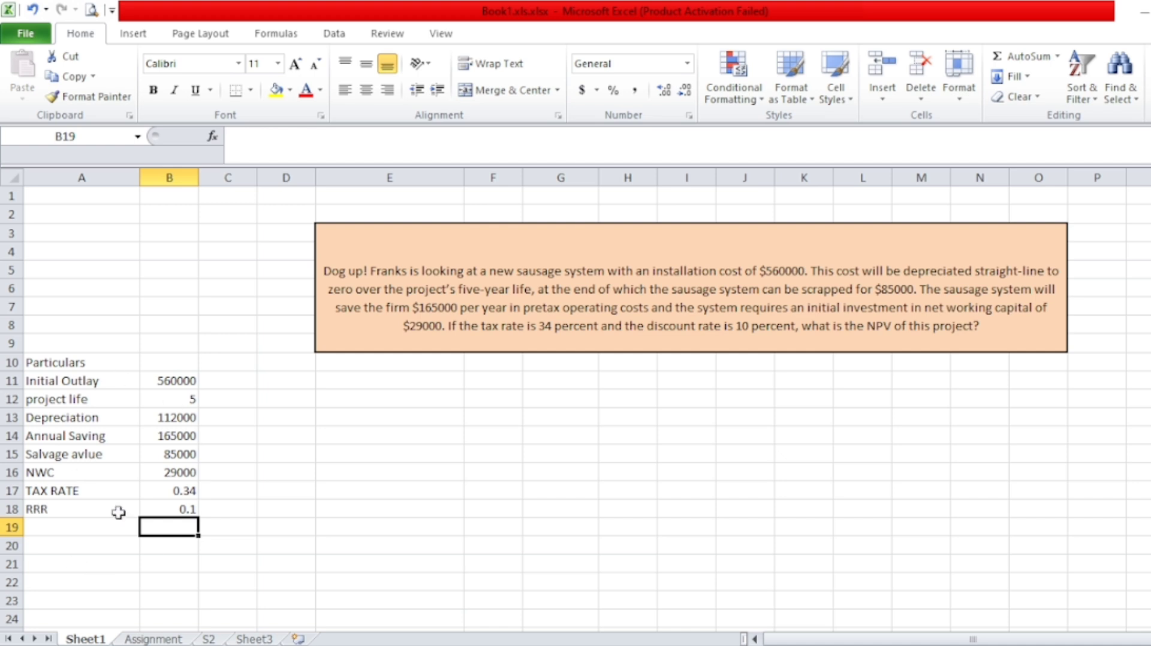
Step: Enter the header Particulars in E12 and fill year headers Y0 to Y5 across F12 to K12
{"action": "left_click", "coordinate": [456, 399]}
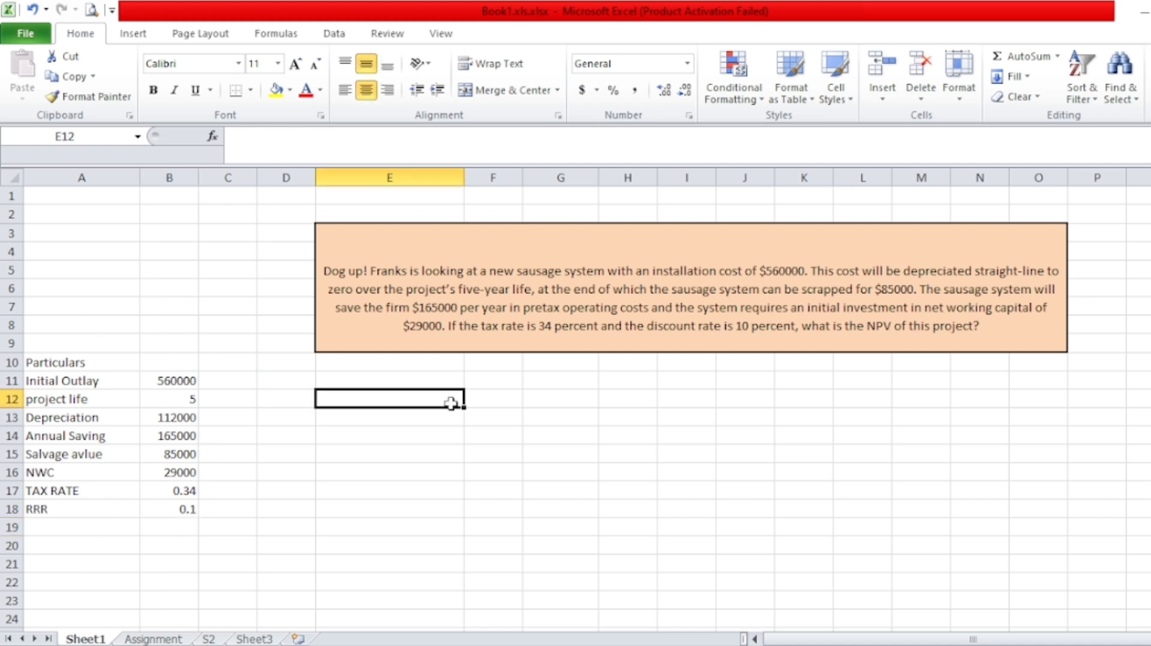
{"action": "type", "text": "Part"}
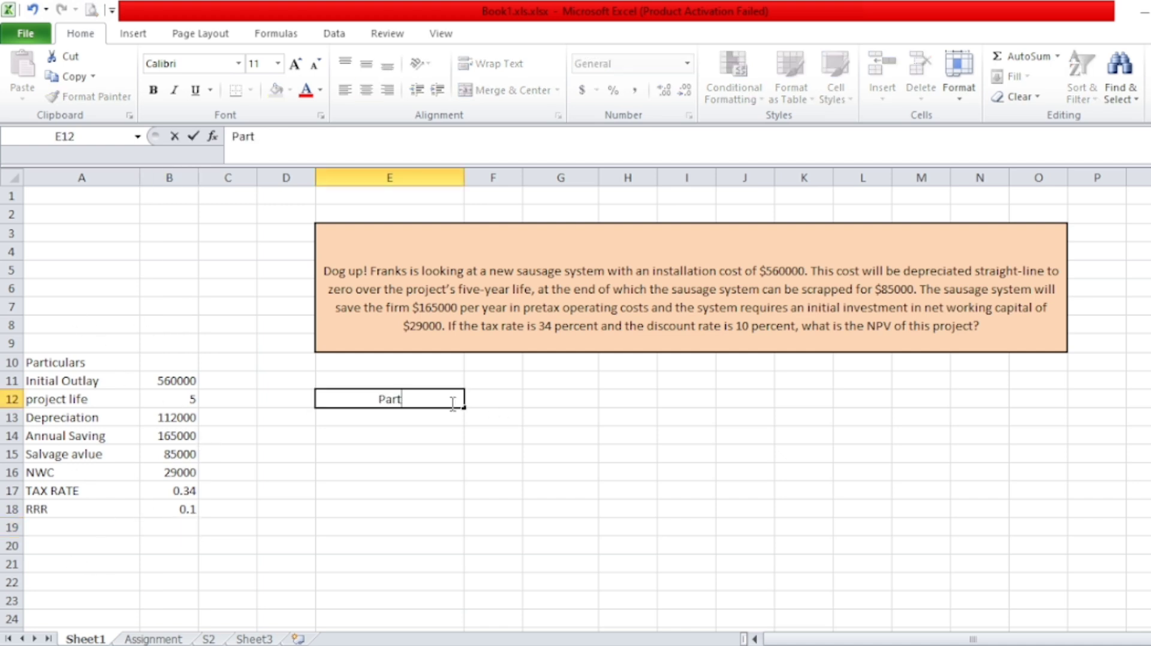
{"action": "type", "text": "iculars"}
{"action": "key", "text": "Tab"}
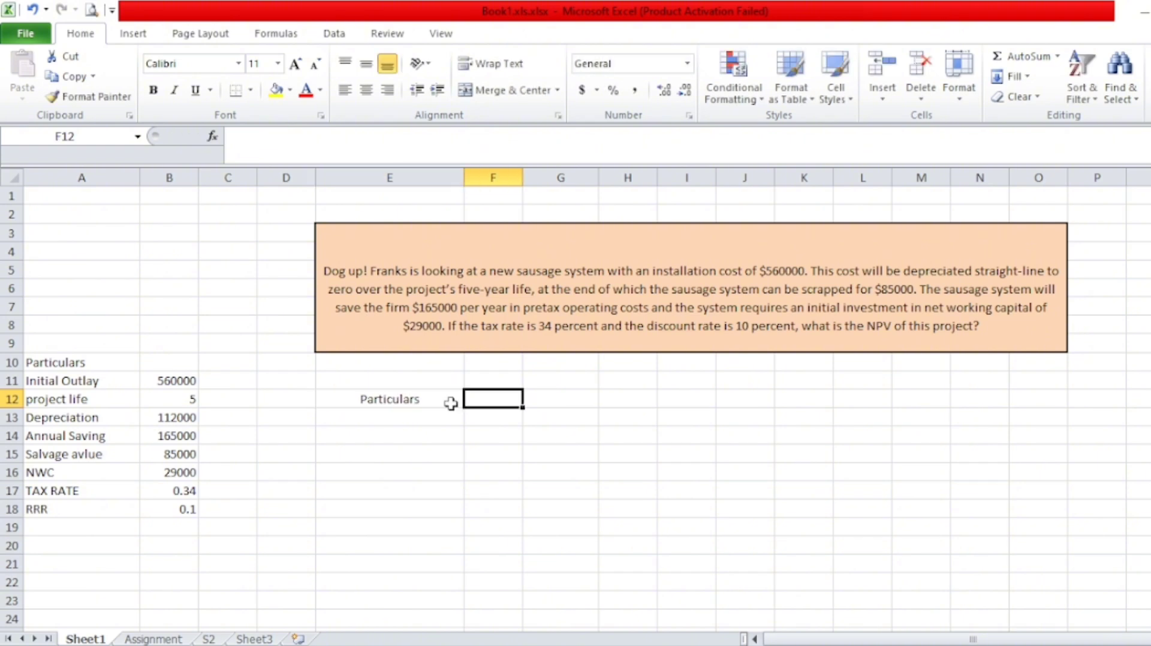
{"action": "type", "text": "Y0"}
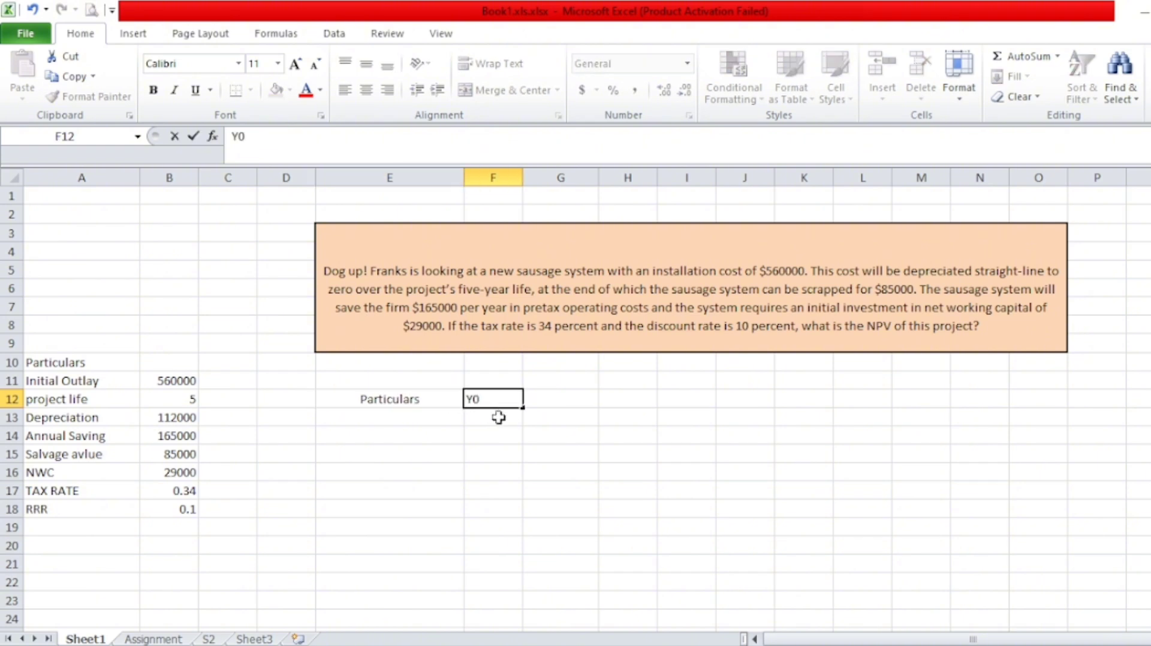
{"action": "left_click_drag", "start_coordinate": [524, 408], "coordinate": [806, 356]}
Step: Label E13 Annual Saving and link its Y1 cell G13 to the annual saving amount in B14
{"action": "left_click", "coordinate": [383, 424]}
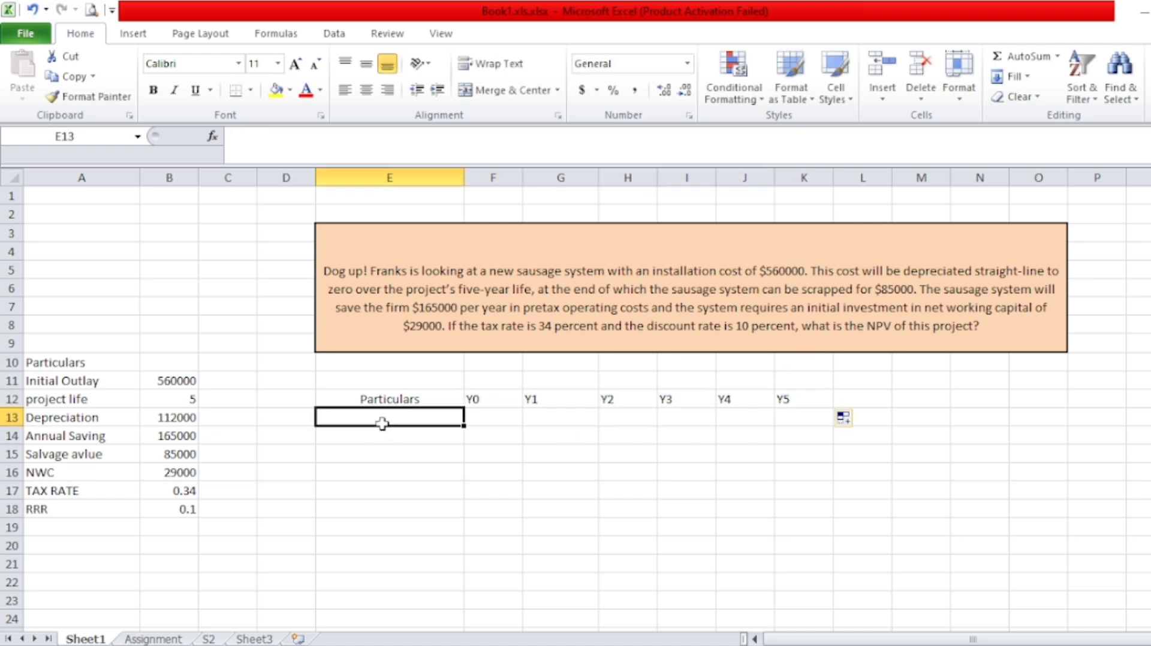
{"action": "type", "text": "Annual"}
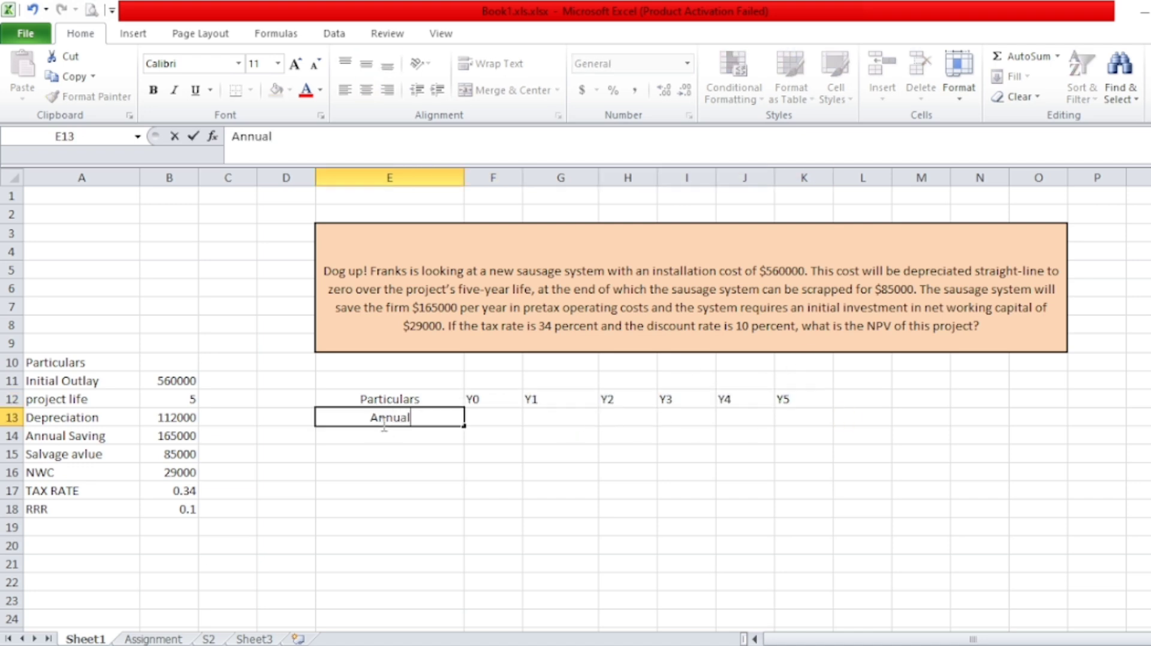
{"action": "type", "text": " Saving"}
{"action": "key", "text": "Tab"}
{"action": "key", "text": "Tab"}
{"action": "type", "text": "="}
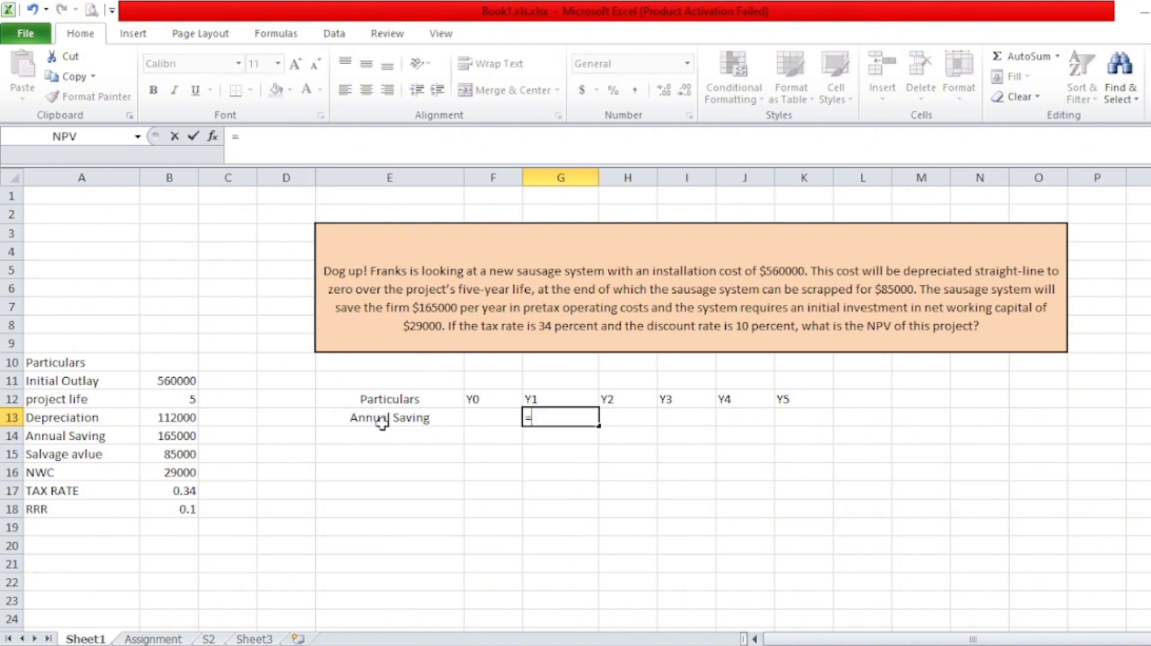
{"action": "left_click", "coordinate": [183, 435]}
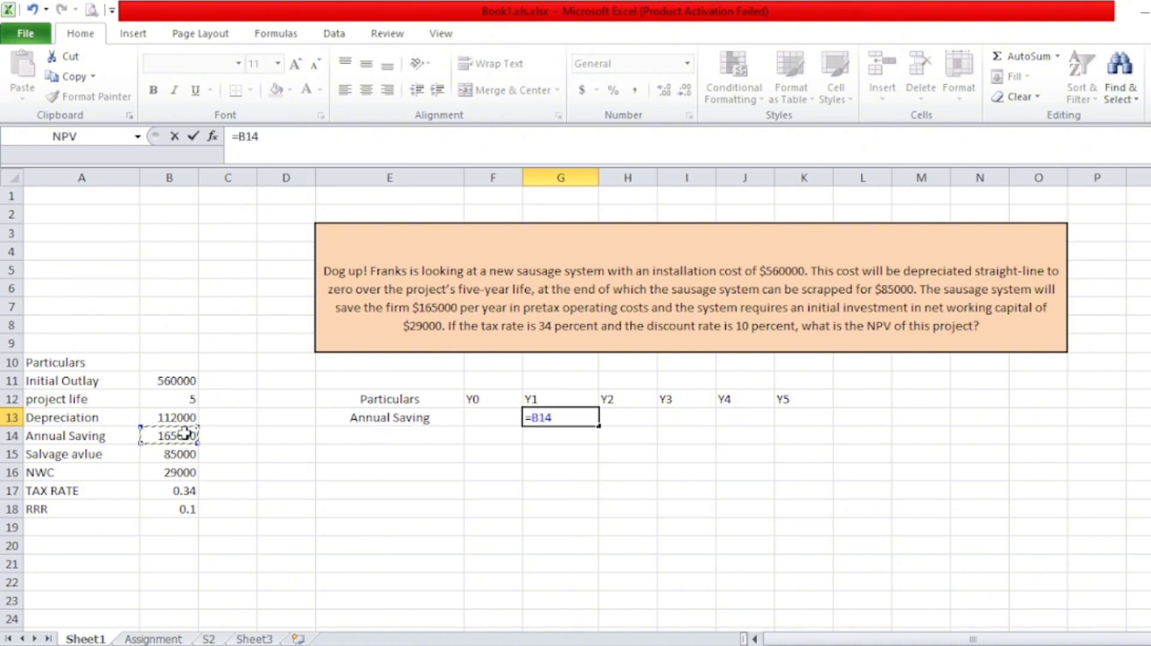
{"action": "key", "text": "Return"}
Step: Fill the Annual Saving formula from G13 across to K13, keeping its reference fixed on column B
{"action": "left_click", "coordinate": [565, 414]}
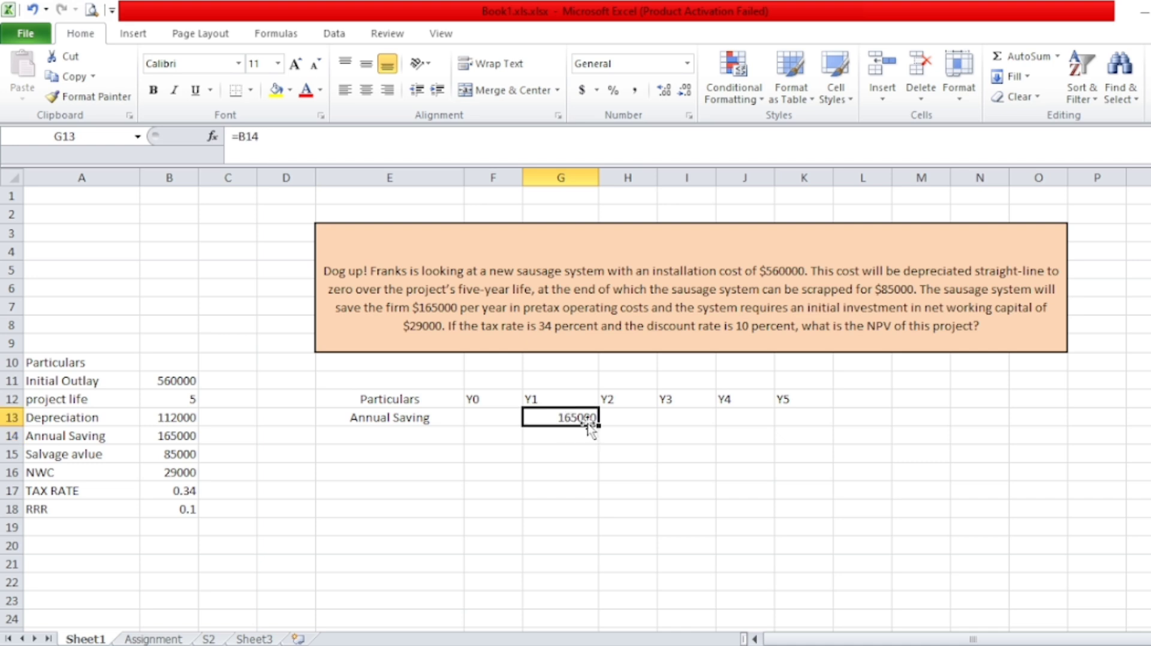
{"action": "left_click_drag", "start_coordinate": [602, 427], "coordinate": [770, 423]}
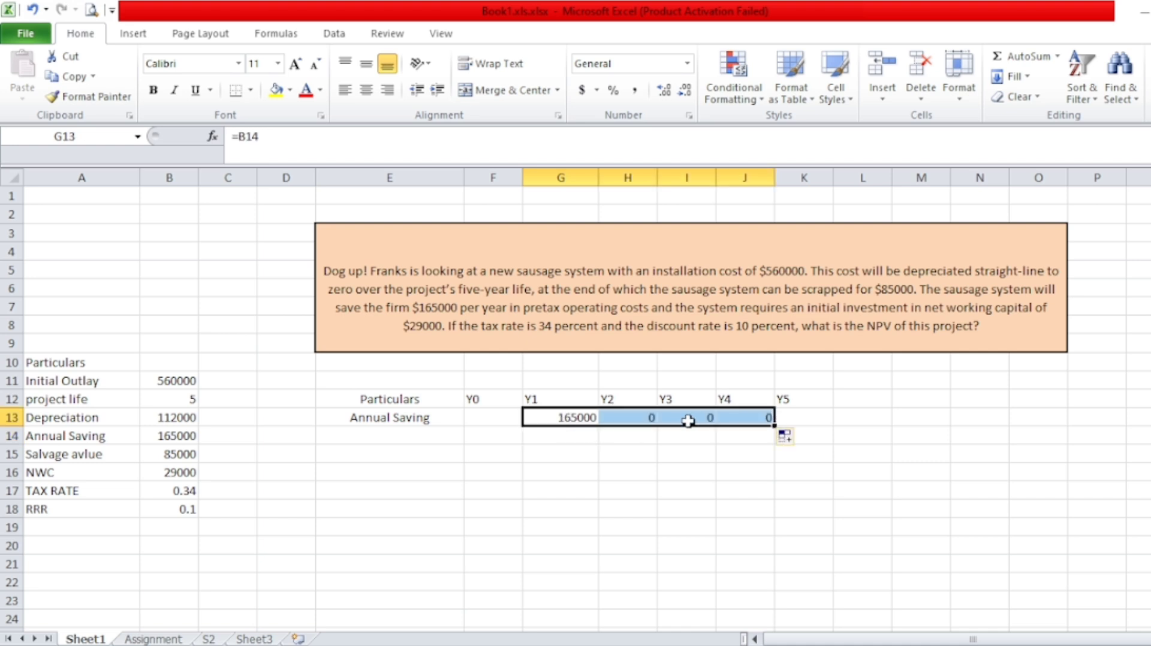
{"action": "left_click", "coordinate": [571, 426]}
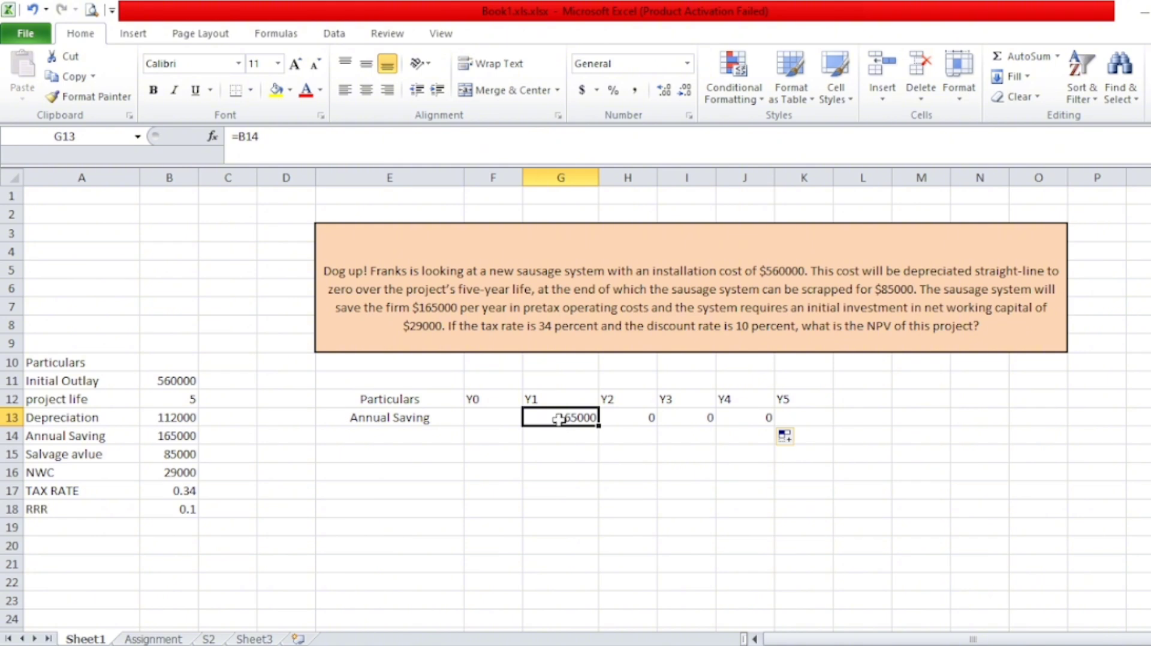
{"action": "double_click", "coordinate": [559, 419]}
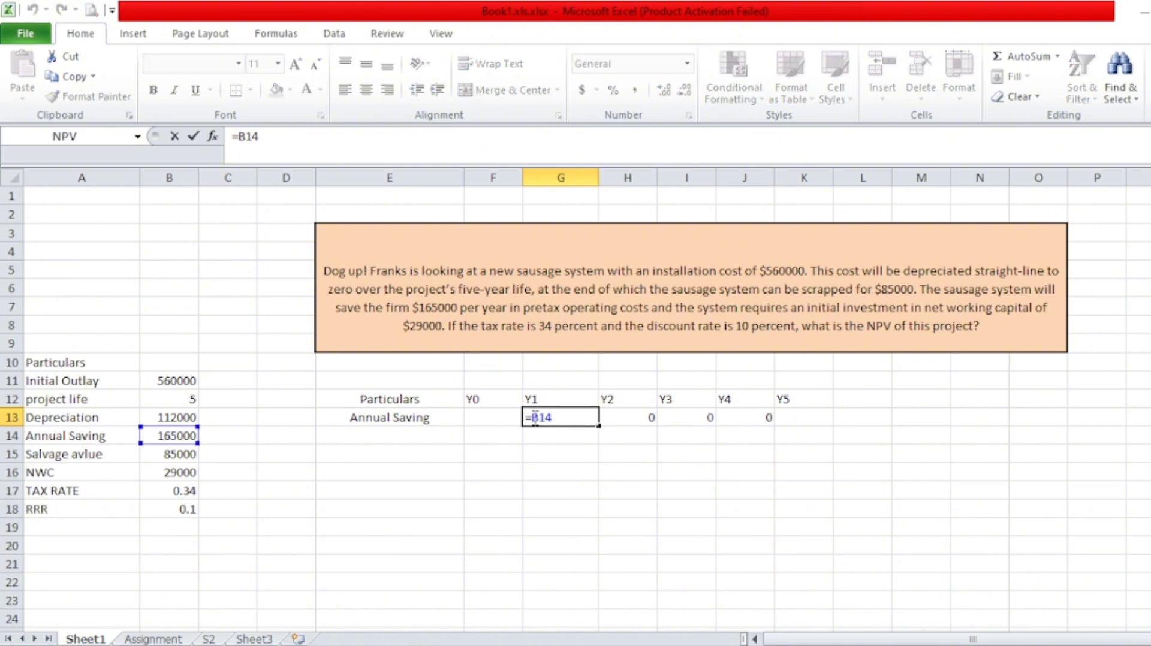
{"action": "key", "text": "Return"}
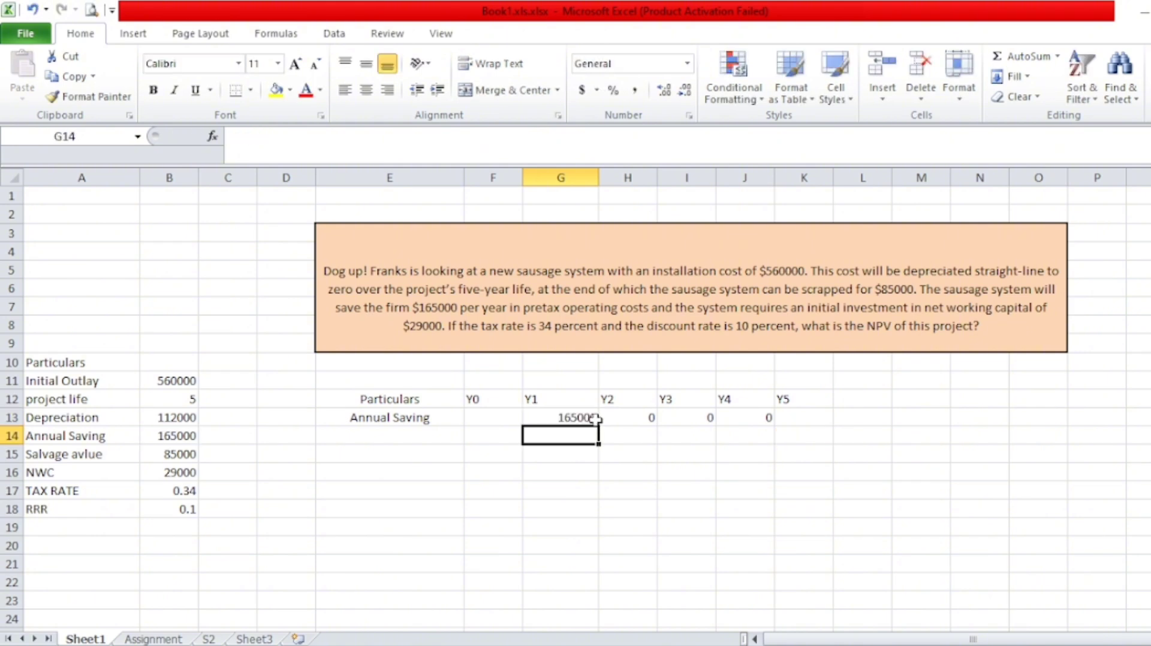
{"action": "left_click", "coordinate": [596, 419]}
{"action": "left_click_drag", "start_coordinate": [597, 426], "coordinate": [826, 412]}
Step: Enter the row label EBITDA in E14 below Annual Saving
{"action": "left_click", "coordinate": [417, 436]}
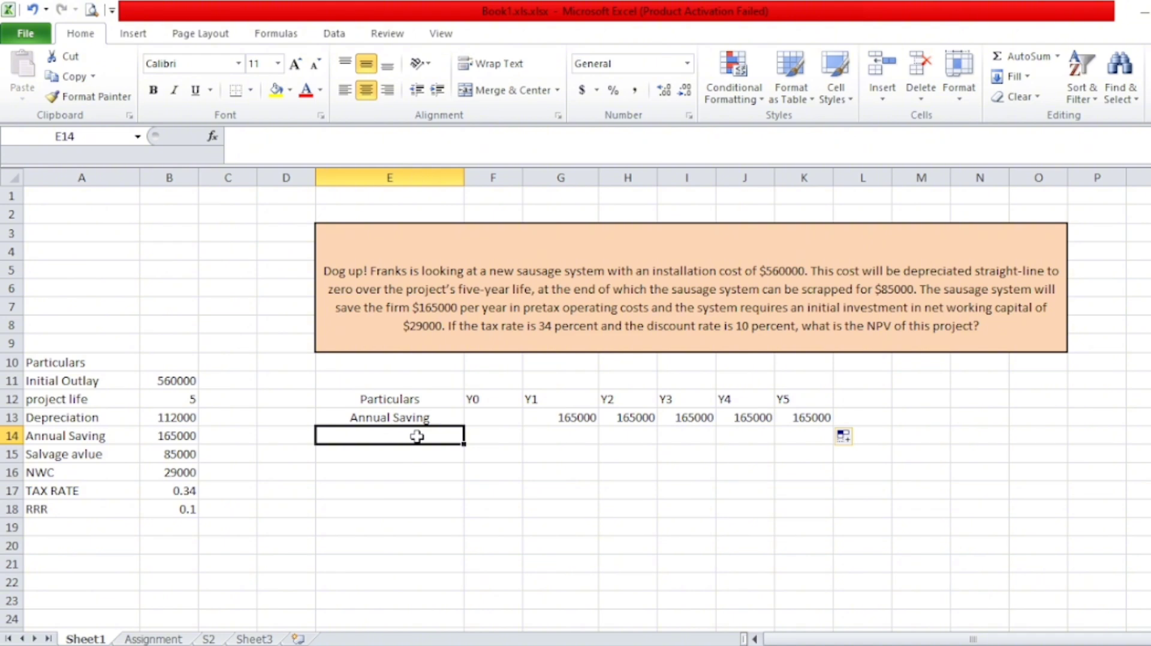
{"action": "type", "text": "EBIT"}
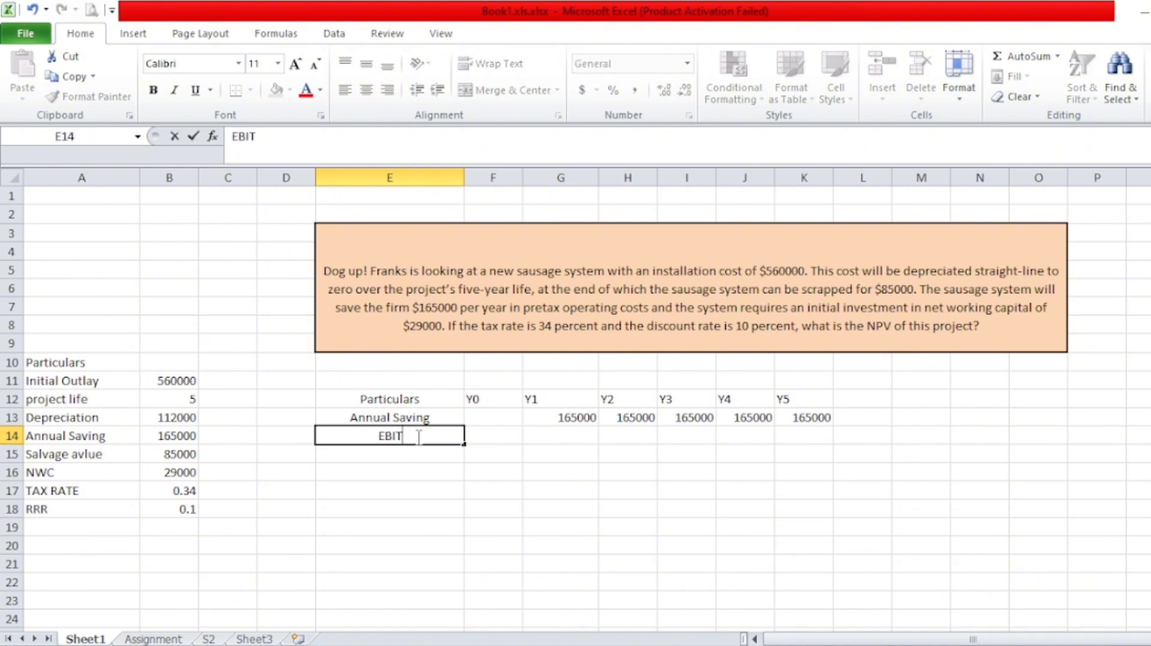
{"action": "type", "text": "FD"}
{"action": "key", "text": "BackSpace"}
{"action": "key", "text": "BackSpace"}
{"action": "type", "text": "DA"}
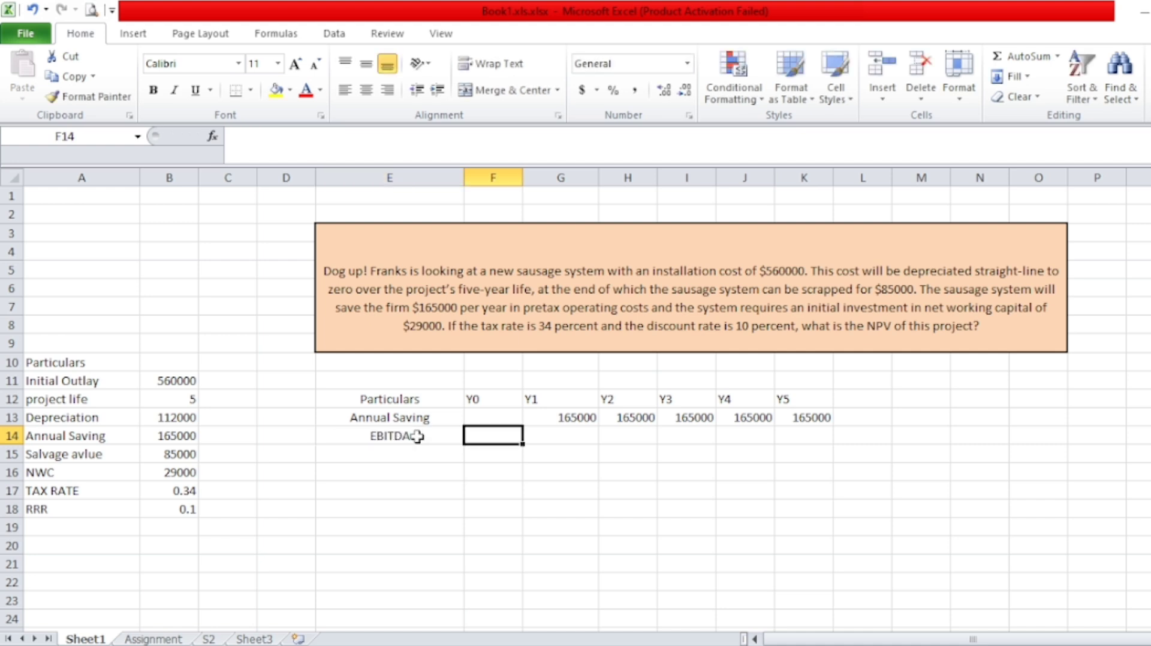
Step: Set the EBITDA cell G14 equal to G13 and fill the formula across to K14
{"action": "key", "text": "Right"}
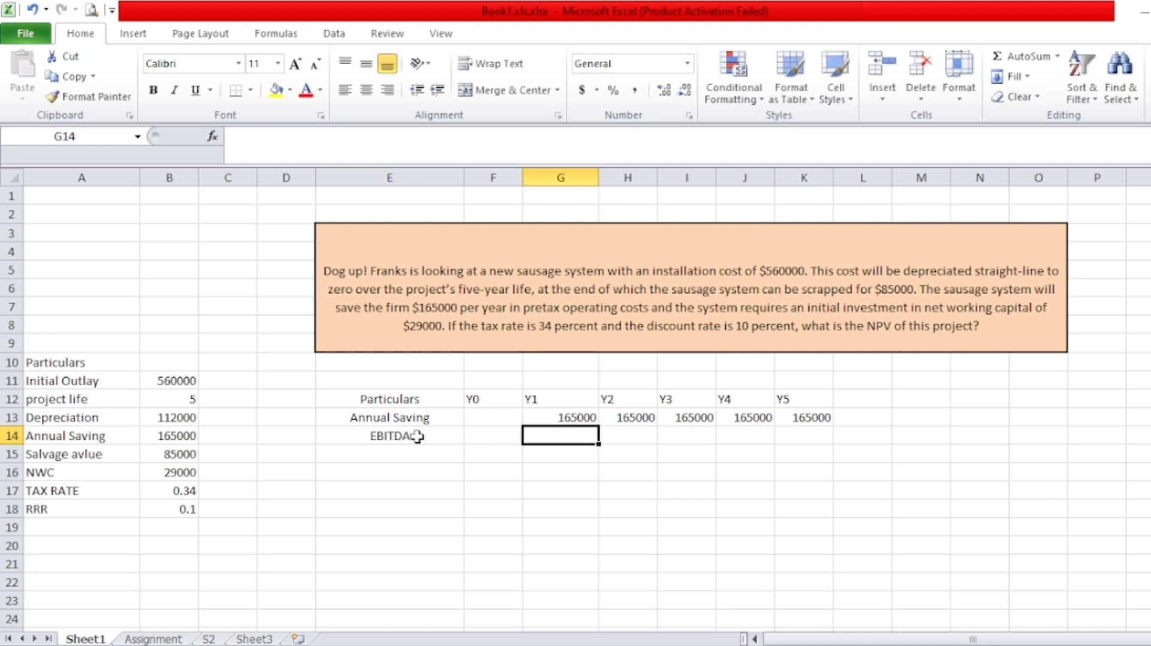
{"action": "type", "text": "="}
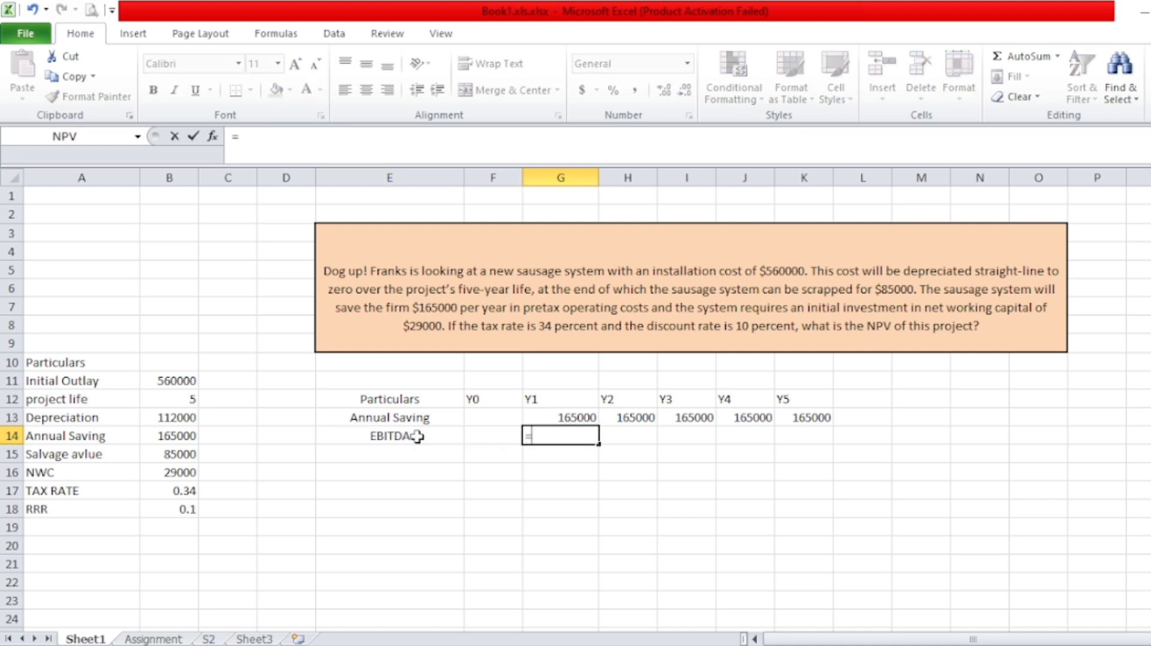
{"action": "left_click", "coordinate": [595, 421]}
{"action": "key", "text": "Return"}
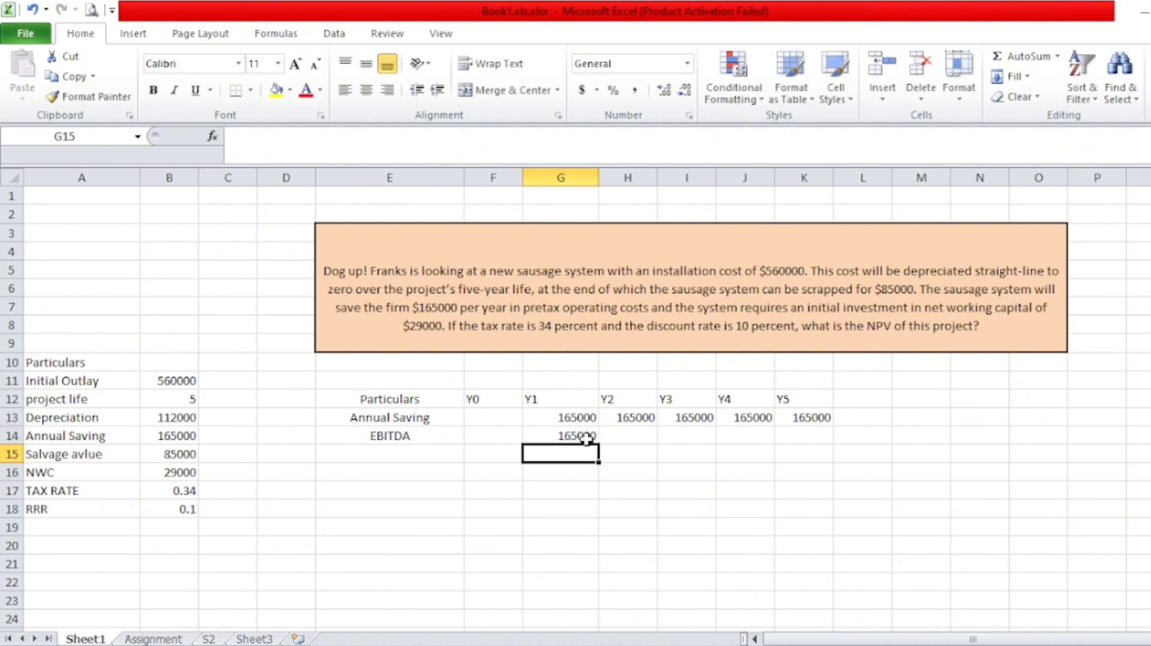
{"action": "left_click", "coordinate": [587, 438]}
{"action": "left_click_drag", "start_coordinate": [598, 444], "coordinate": [833, 434]}
Step: Enter the row label "Deprecition" in E15 below EBITDA
{"action": "left_click", "coordinate": [391, 456]}
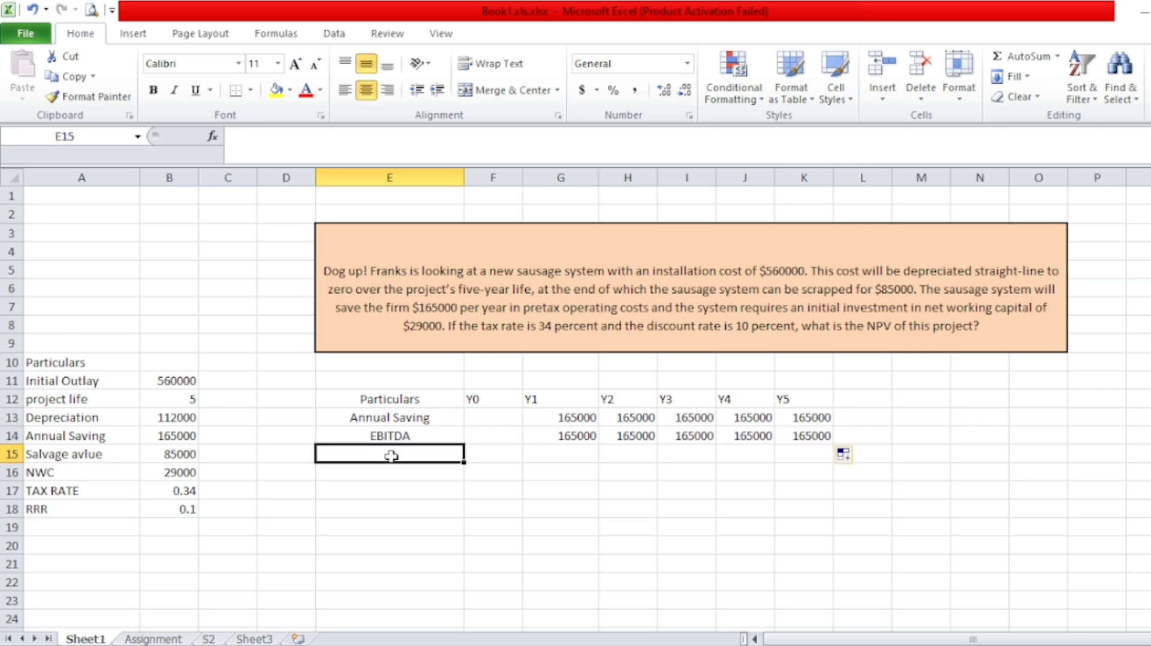
{"action": "type", "text": "De"}
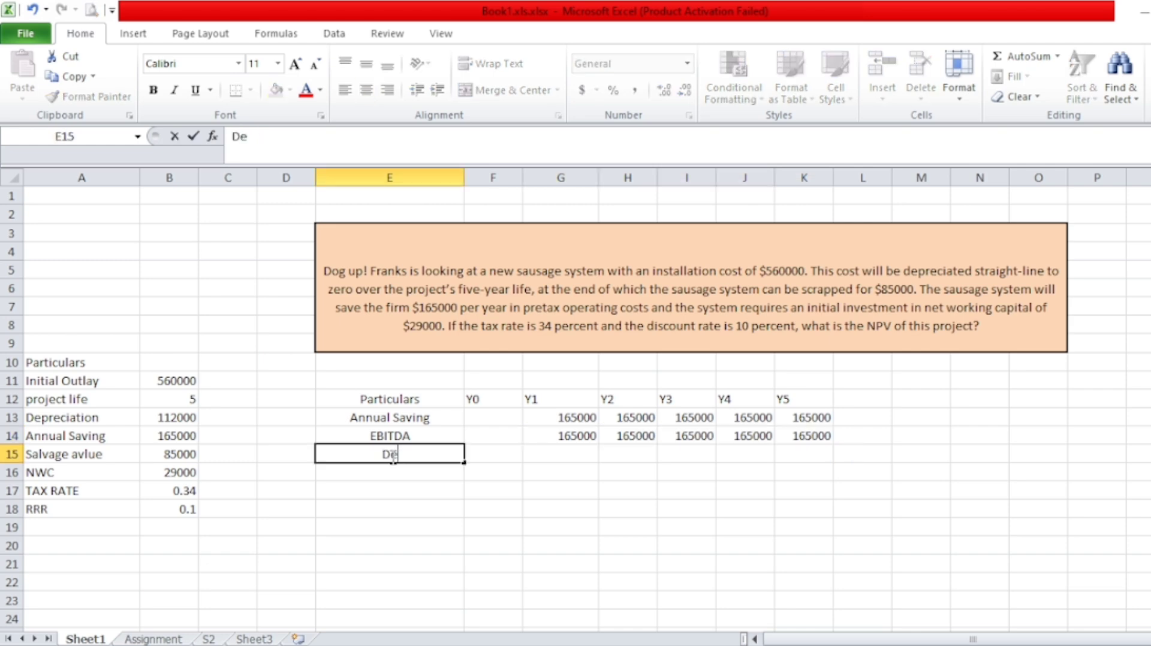
{"action": "type", "text": "preciti"}
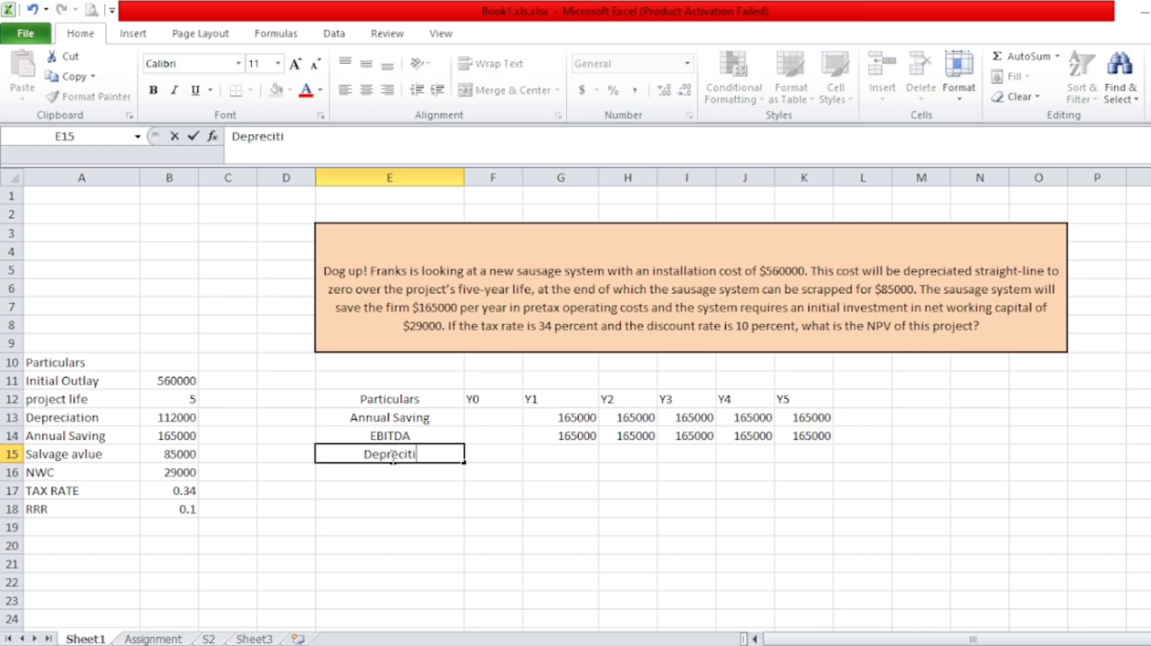
{"action": "key", "text": "BackSpace"}
{"action": "key", "text": "BackSpace"}
{"action": "type", "text": "ation"}
{"action": "key", "text": "Tab"}
Step: Link G15 to the depreciation amount in B13 with column B fixed, and fill the formula across to K15
{"action": "key", "text": "Tab"}
{"action": "type", "text": "="}
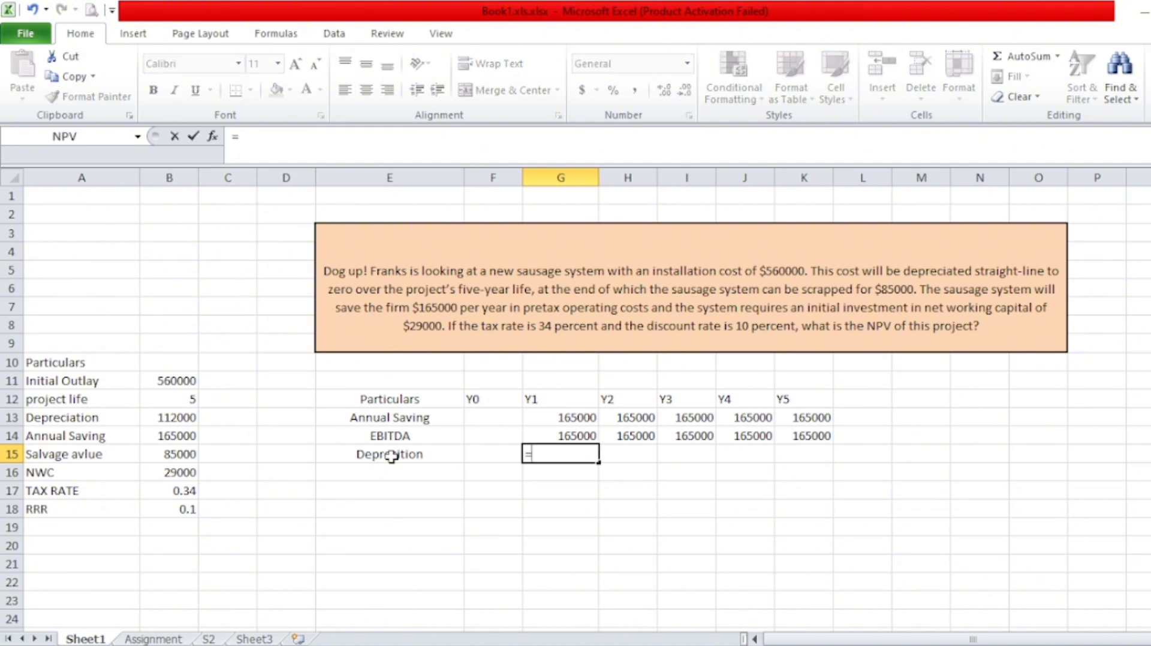
{"action": "left_click", "coordinate": [174, 418]}
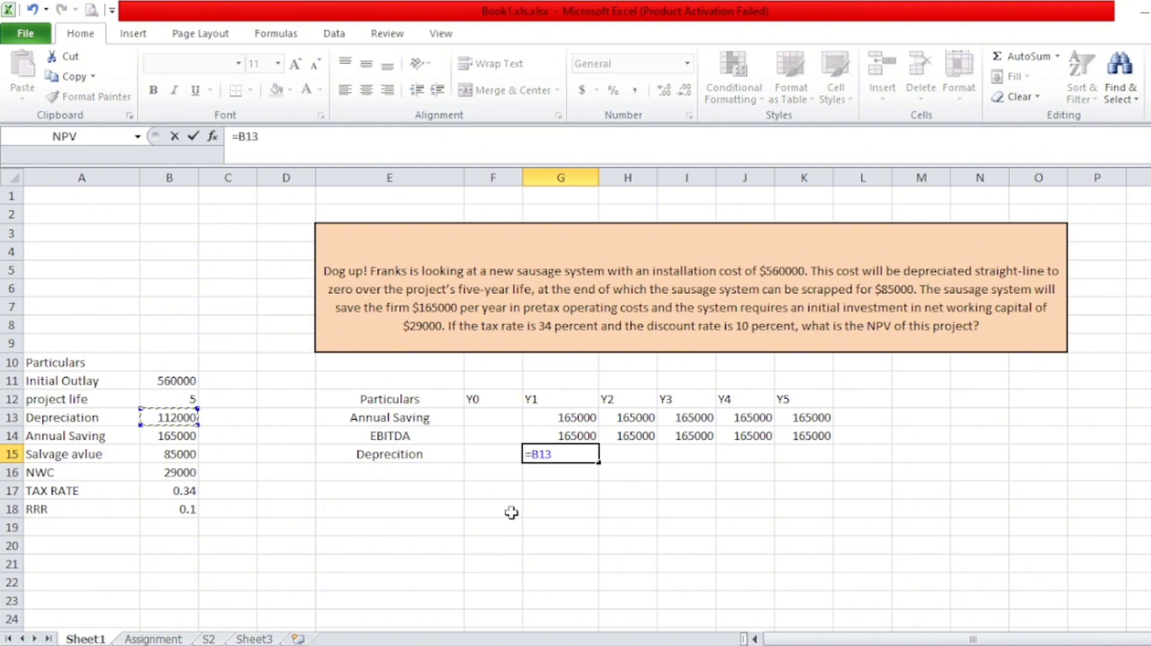
{"action": "left_click", "coordinate": [535, 454]}
{"action": "type", "text": "$"}
{"action": "key", "text": "Return"}
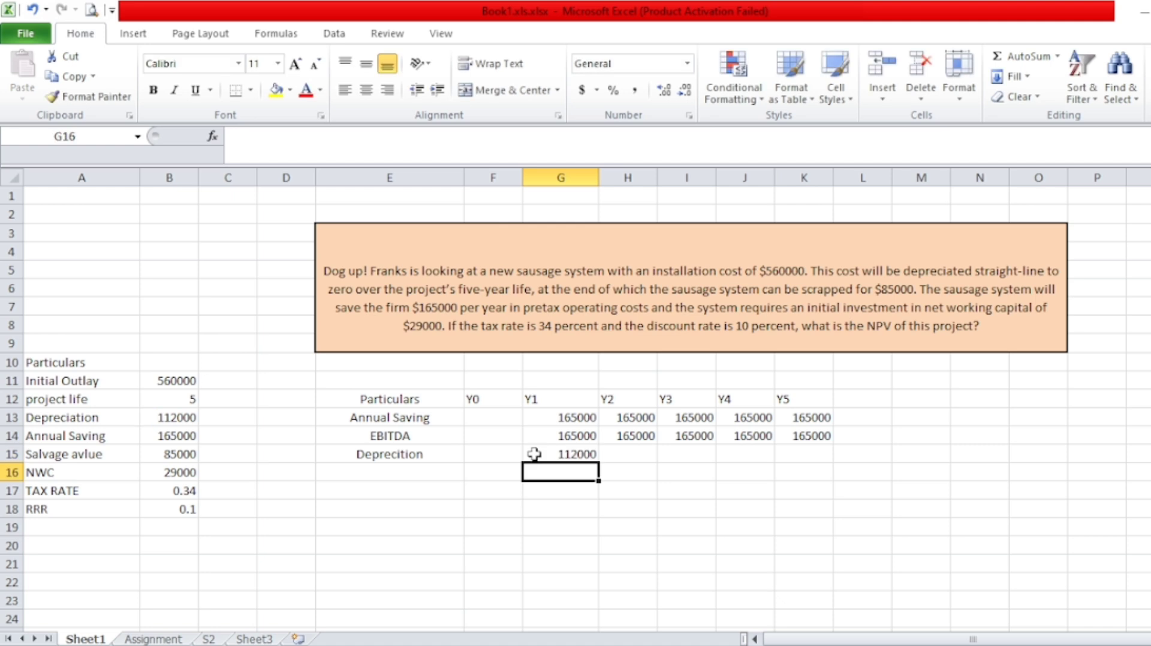
{"action": "left_click", "coordinate": [533, 453]}
{"action": "left_click_drag", "start_coordinate": [598, 462], "coordinate": [812, 449]}
Step: Enter the row label EBIT in E16, removing the automatically completed DA ending
{"action": "left_click", "coordinate": [401, 473]}
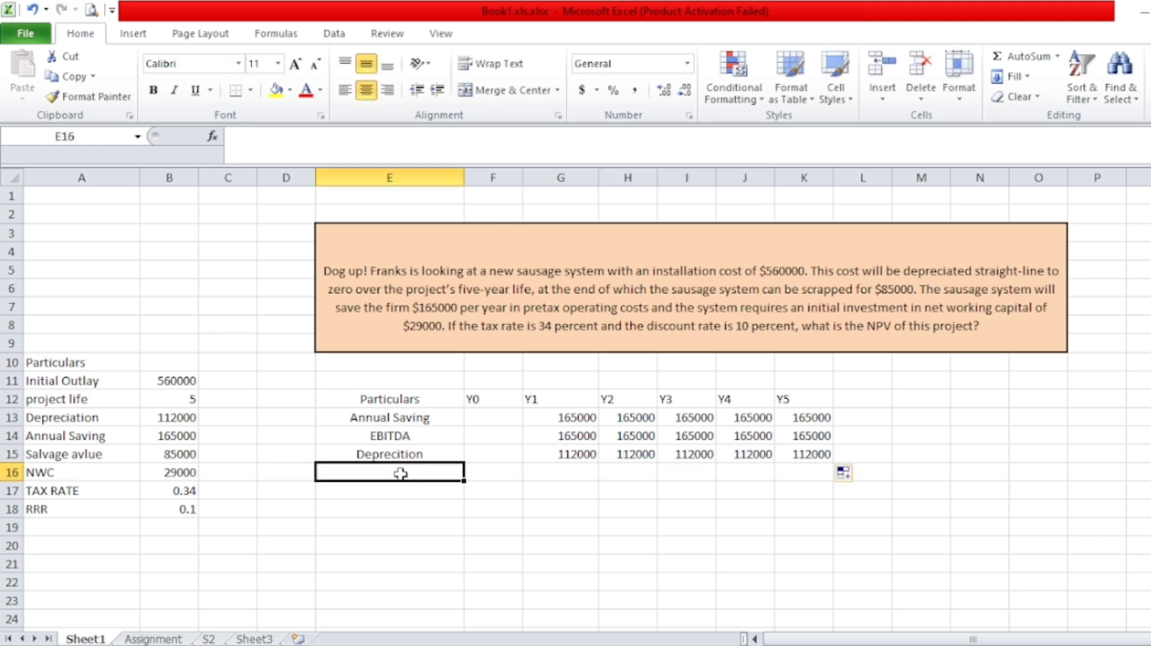
{"action": "type", "text": "EBI"}
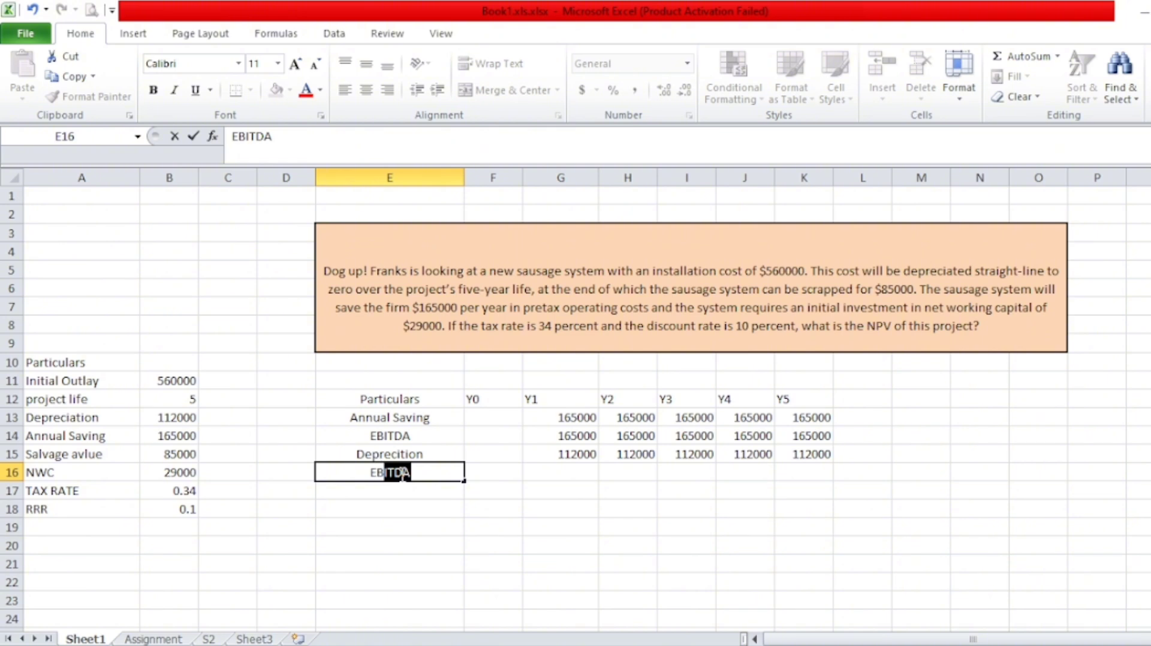
{"action": "type", "text": "T"}
{"action": "type", "text": "T"}
{"action": "key", "text": "Tab"}
{"action": "key", "text": "Tab"}
{"action": "left_click", "coordinate": [400, 474]}
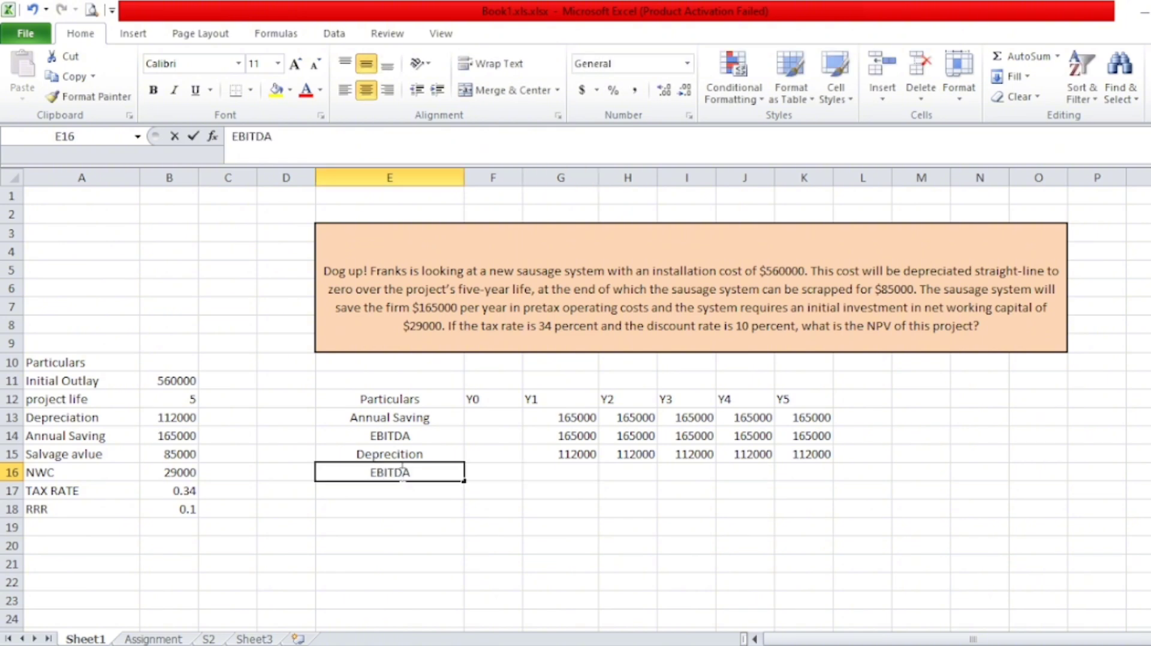
{"action": "double_click", "coordinate": [412, 474]}
{"action": "key", "text": "BackSpace"}
{"action": "key", "text": "BackSpace"}
{"action": "key", "text": "Return"}
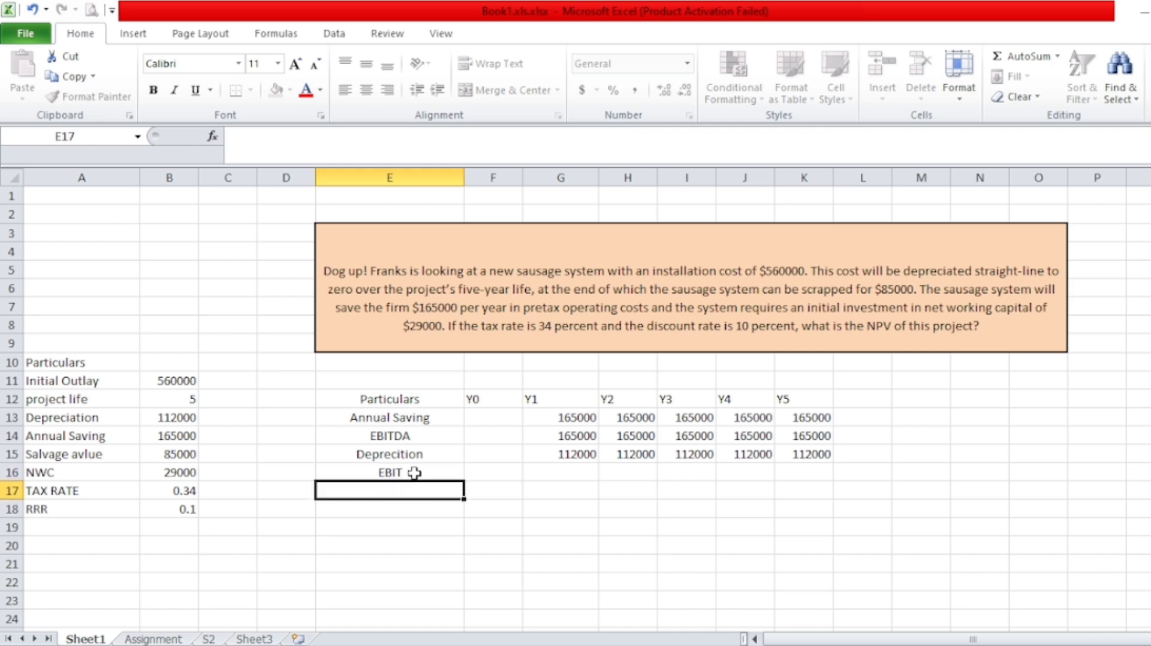
Step: Calculate EBIT in G16 as EBITDA minus depreciation, G14-G15, and fill the formula across to K16
{"action": "left_click", "coordinate": [569, 475]}
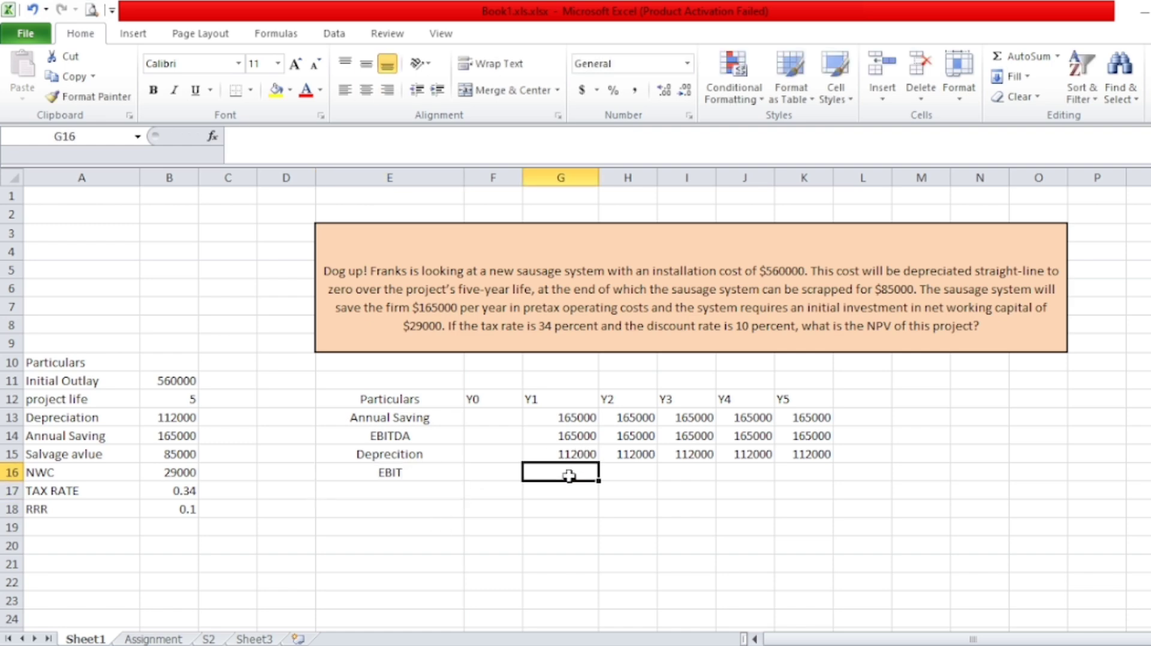
{"action": "type", "text": "="}
{"action": "left_click", "coordinate": [564, 434]}
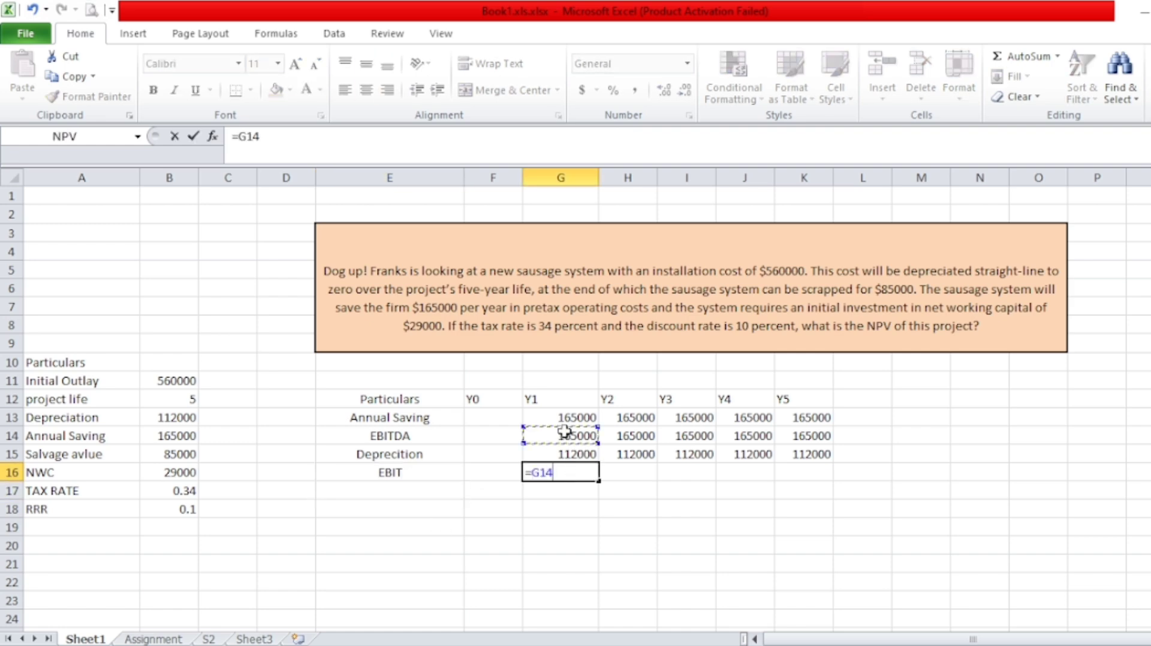
{"action": "type", "text": "-"}
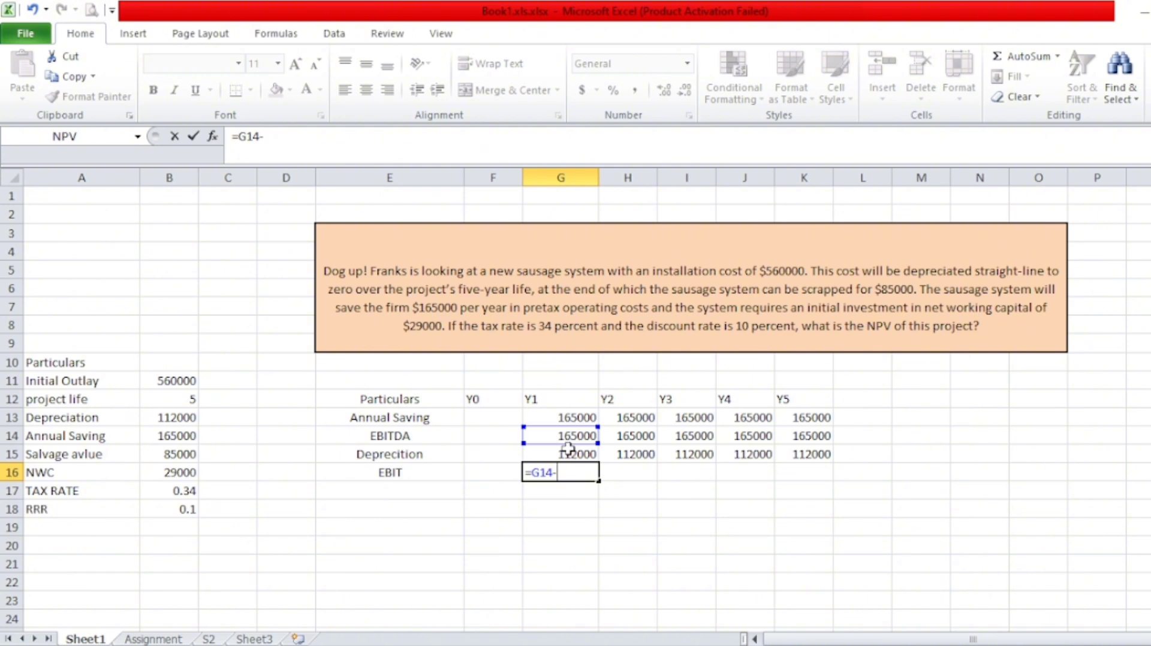
{"action": "left_click", "coordinate": [569, 454]}
{"action": "key", "text": "Return"}
{"action": "left_click", "coordinate": [571, 474]}
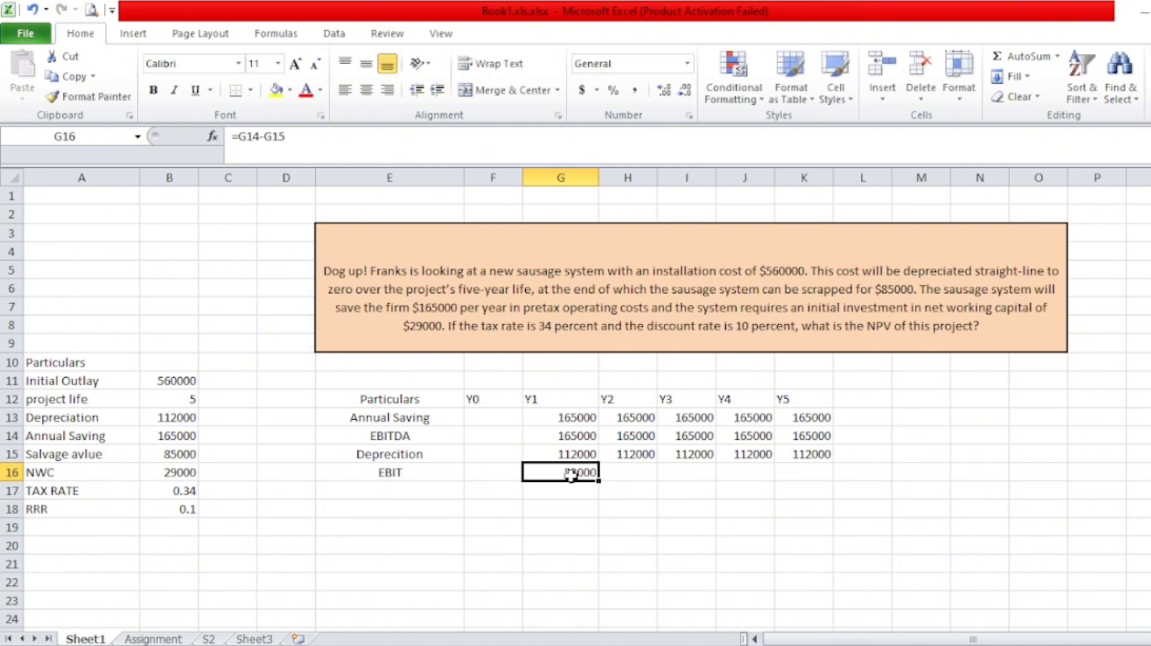
{"action": "left_click_drag", "start_coordinate": [602, 481], "coordinate": [831, 480]}
Step: Enter the row label "Tax" in E17 below EBIT
{"action": "left_click", "coordinate": [412, 495]}
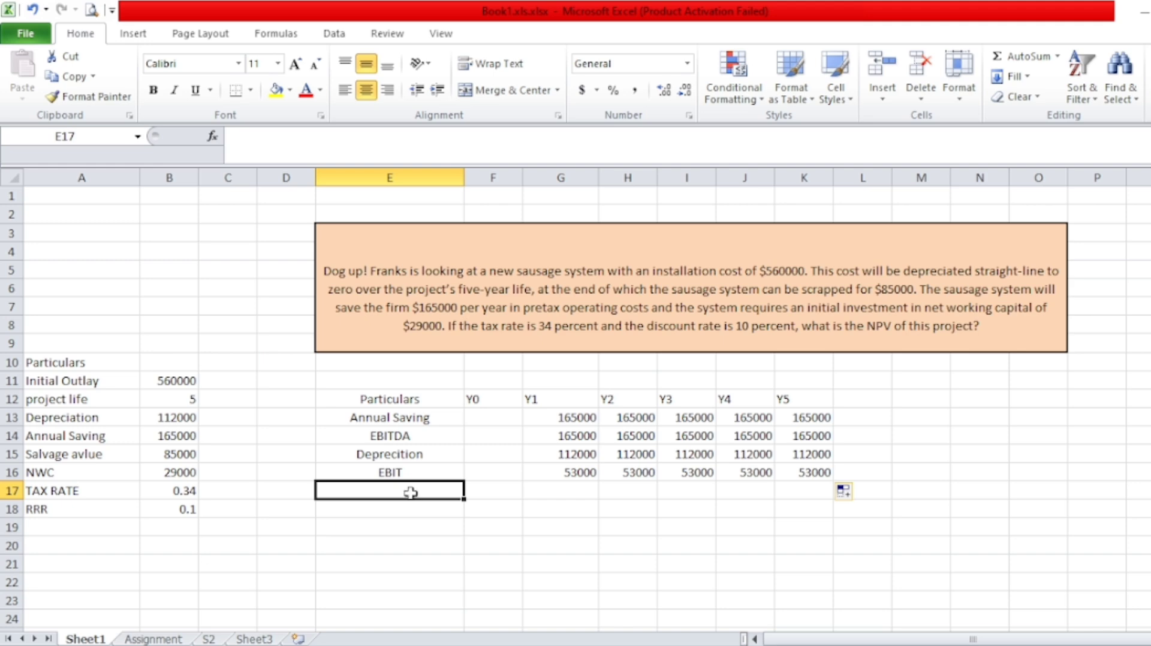
{"action": "type", "text": "Tax"}
{"action": "key", "text": "Tab"}
{"action": "key", "text": "Tab"}
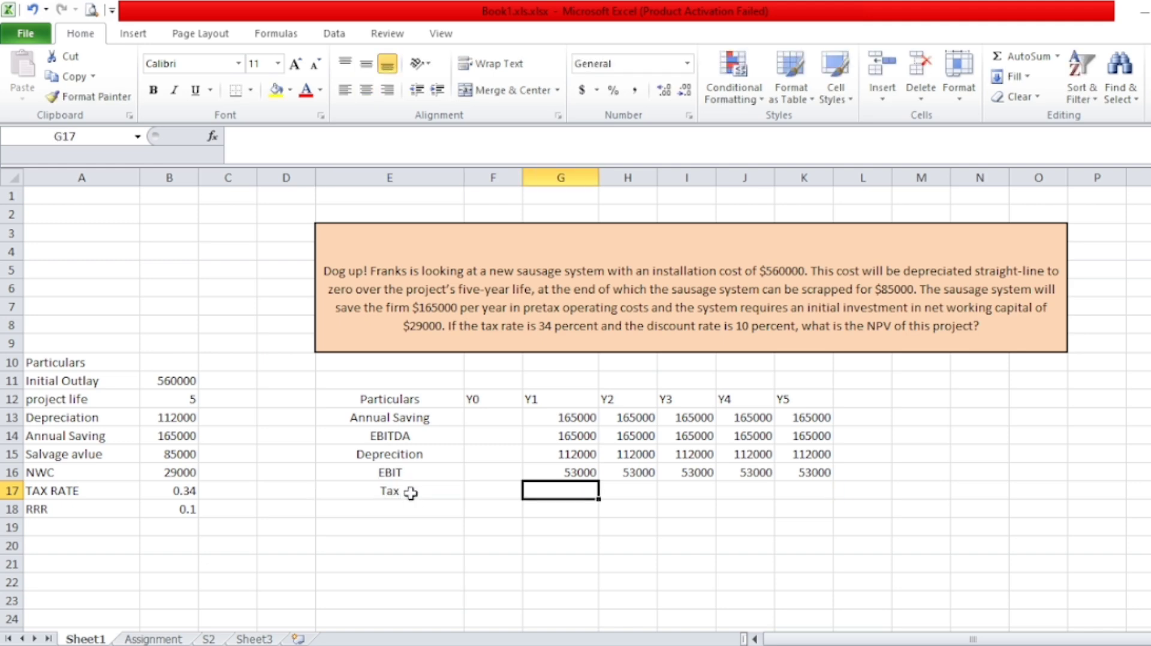
Step: Calculate the Y1 tax in G17 as EBIT times the tax rate, G16*$B17, with column B fixed
{"action": "type", "text": "="}
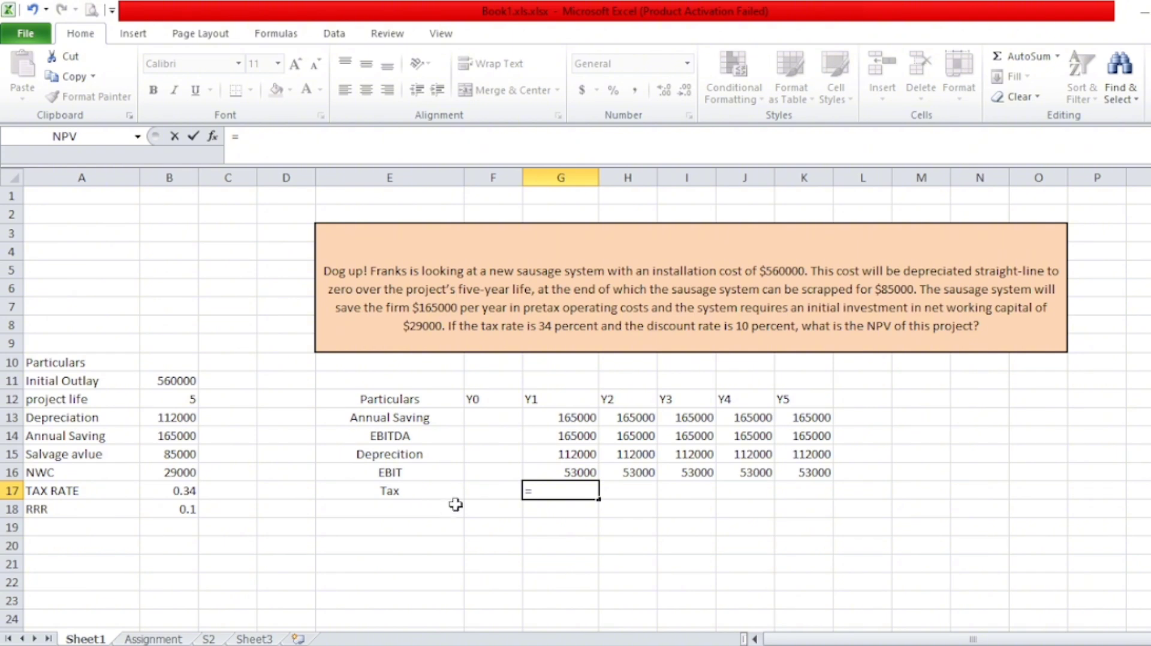
{"action": "left_click", "coordinate": [575, 472]}
{"action": "type", "text": "*"}
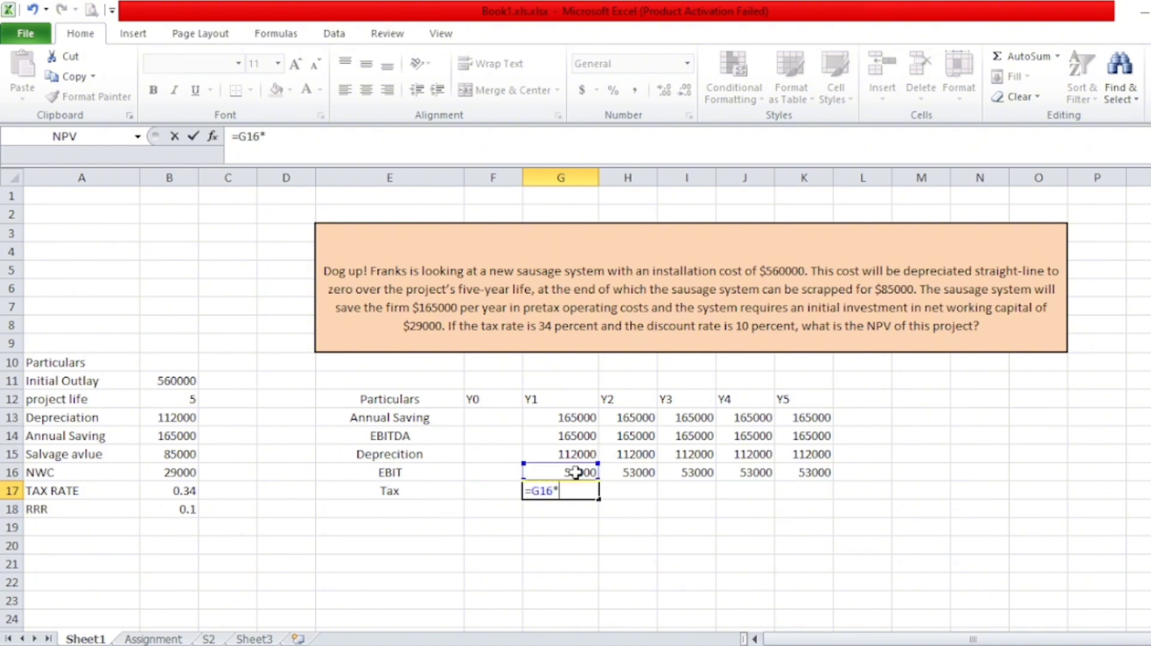
{"action": "left_click", "coordinate": [180, 491]}
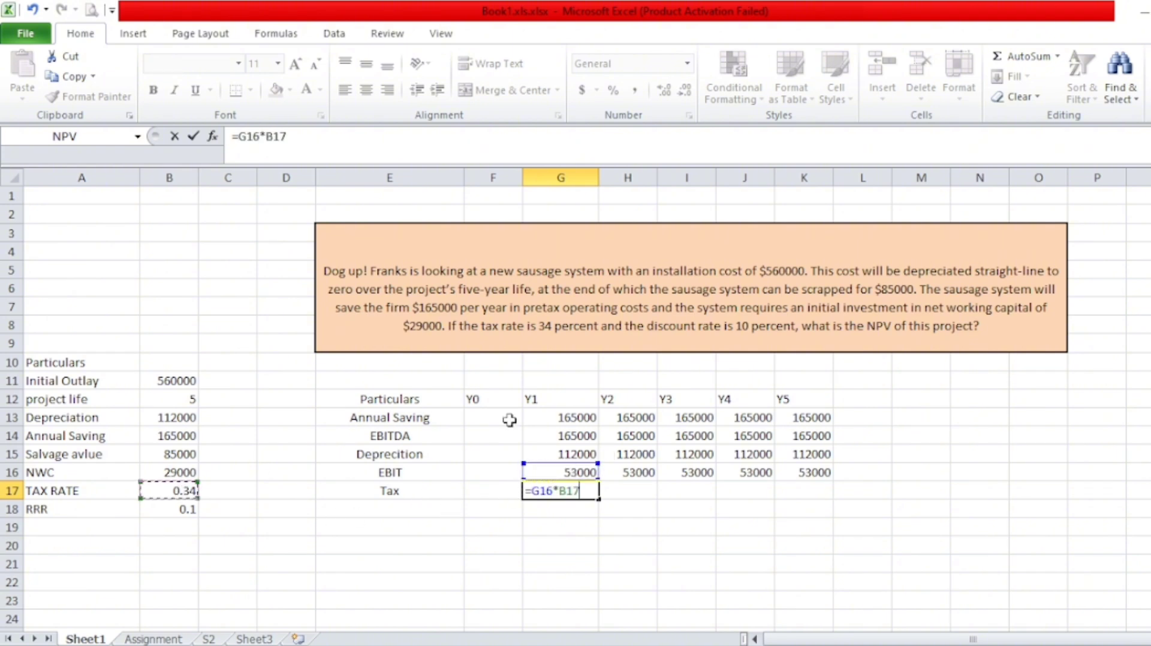
{"action": "left_click", "coordinate": [563, 489]}
{"action": "key", "text": "Return"}
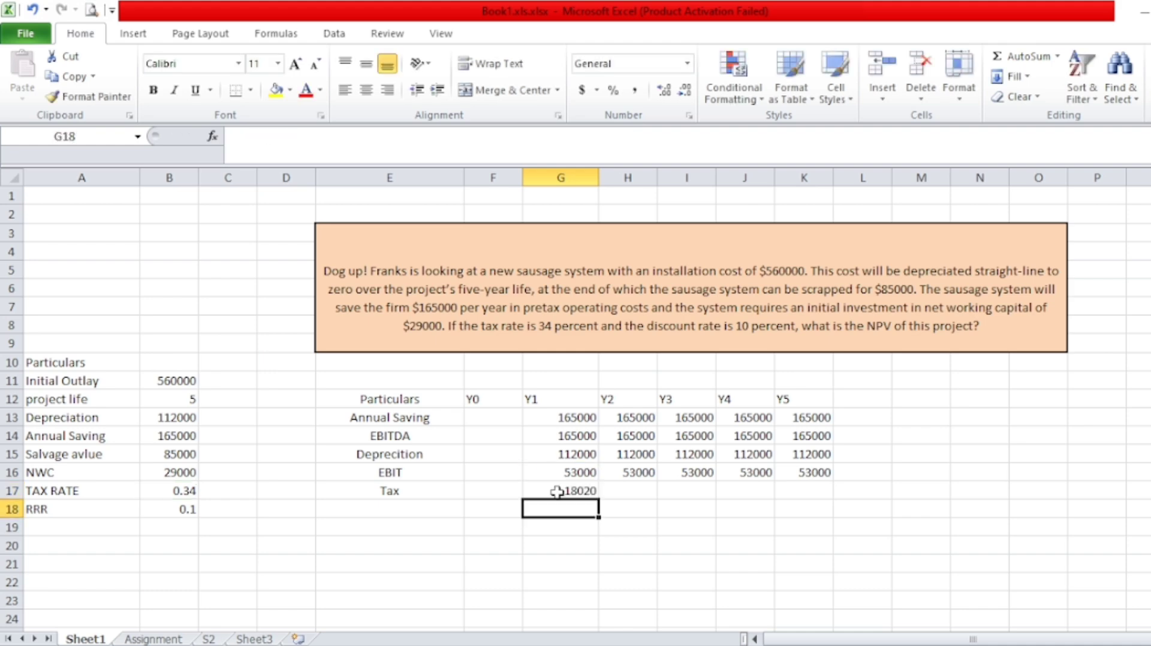
Step: Fill the tax formula from G17 across to K17 and check the cell references in G17
{"action": "left_click", "coordinate": [557, 492]}
{"action": "left_click_drag", "start_coordinate": [602, 502], "coordinate": [801, 487]}
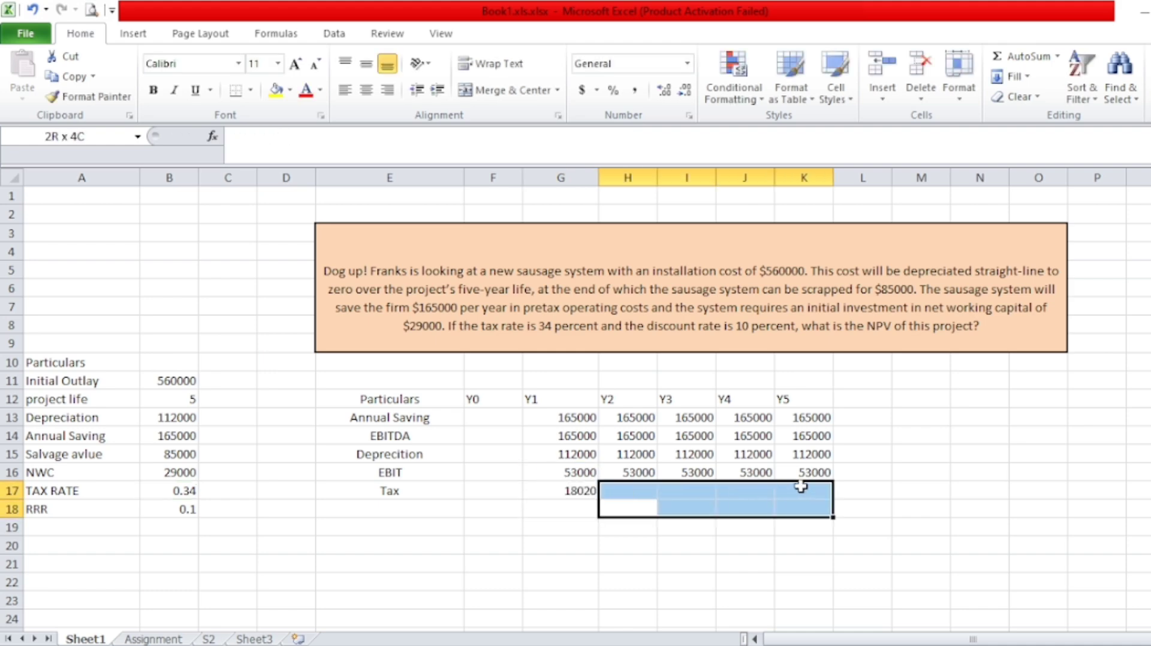
{"action": "left_click", "coordinate": [582, 491]}
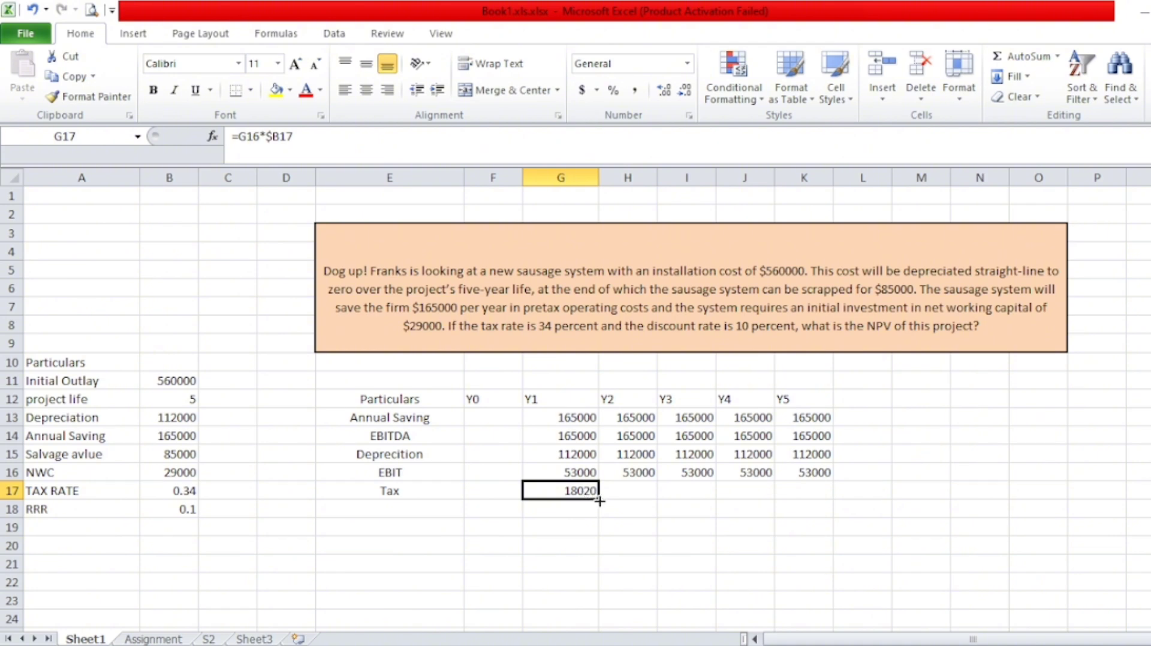
{"action": "left_click_drag", "start_coordinate": [599, 500], "coordinate": [816, 498]}
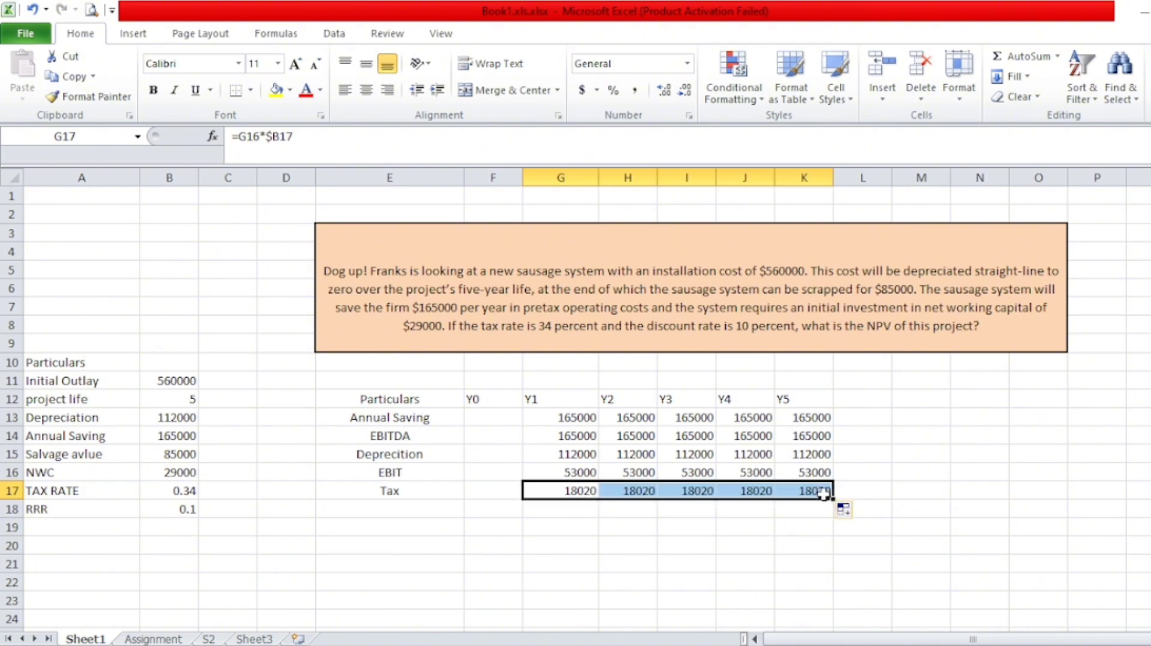
{"action": "double_click", "coordinate": [585, 492]}
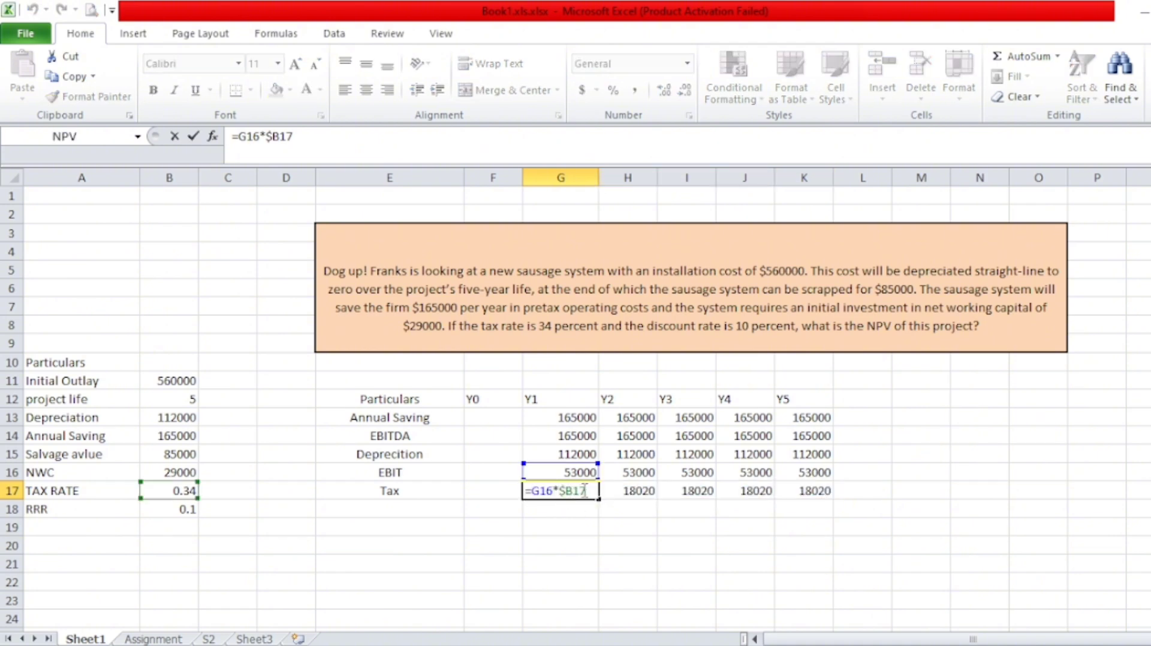
{"action": "key", "text": "Left"}
{"action": "key", "text": "Left"}
{"action": "key", "text": "Left"}
{"action": "key", "text": "Left"}
{"action": "key", "text": "Return"}
Step: Enter the row label "EAT" in E18 below Tax
{"action": "left_click", "coordinate": [395, 510]}
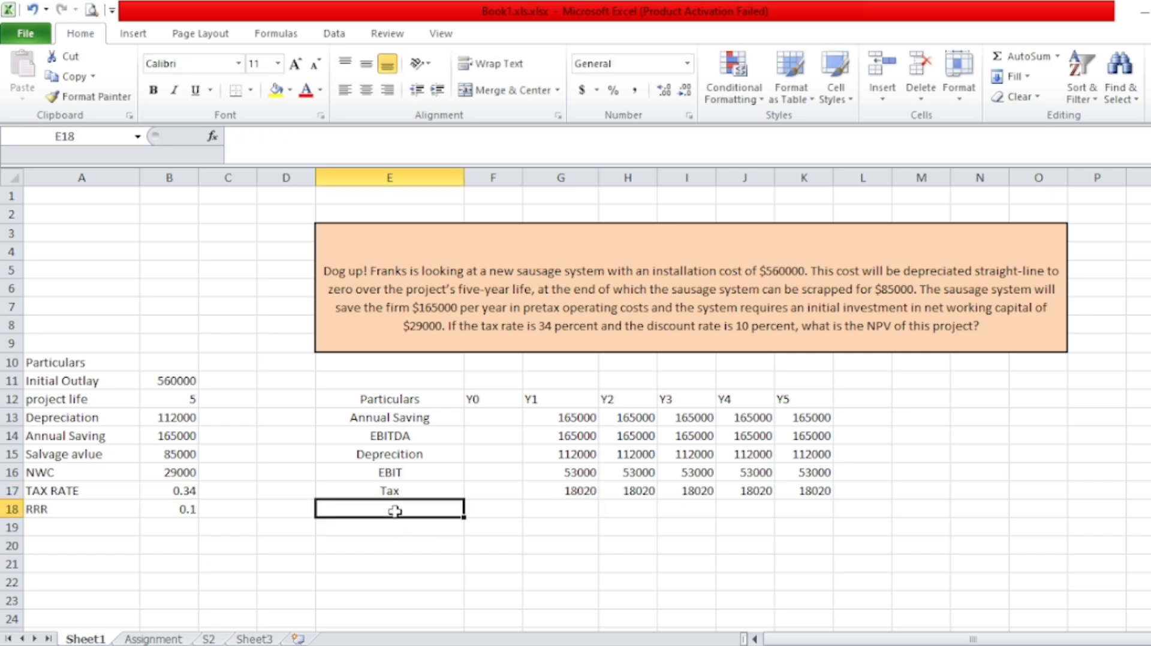
{"action": "type", "text": "E"}
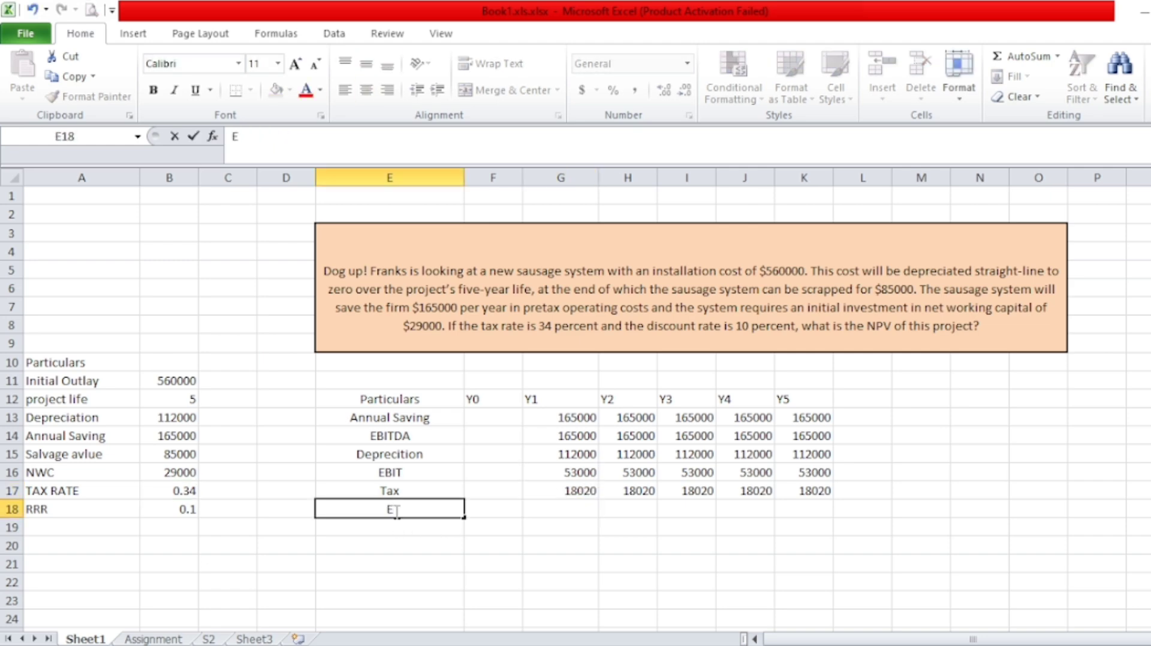
{"action": "type", "text": "AT"}
{"action": "key", "text": "Tab"}
{"action": "key", "text": "Tab"}
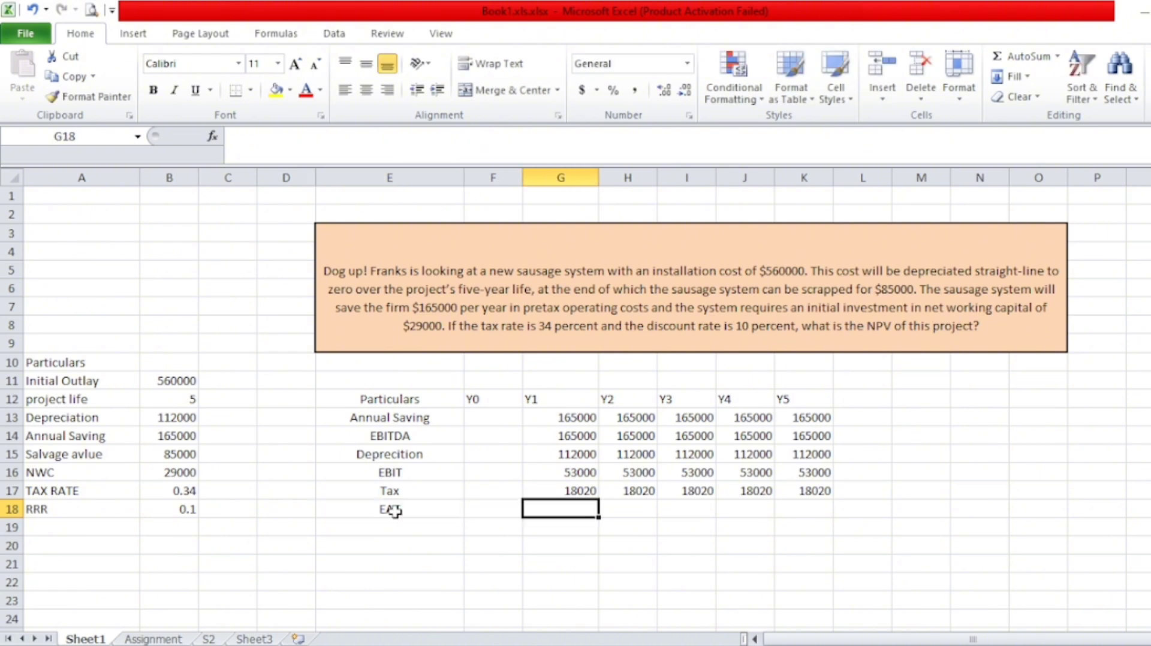
Step: Calculate EAT in G18 as EBIT minus tax, G16-G17, and fill the formula across to K18
{"action": "type", "text": "="}
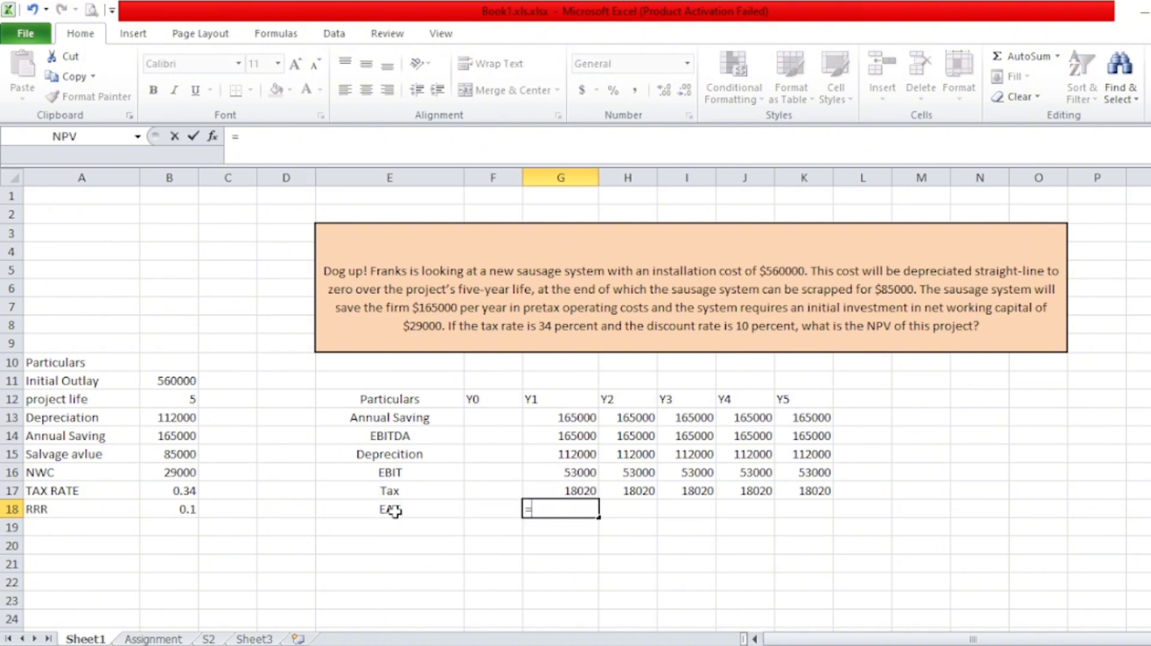
{"action": "left_click", "coordinate": [586, 469]}
{"action": "type", "text": "-"}
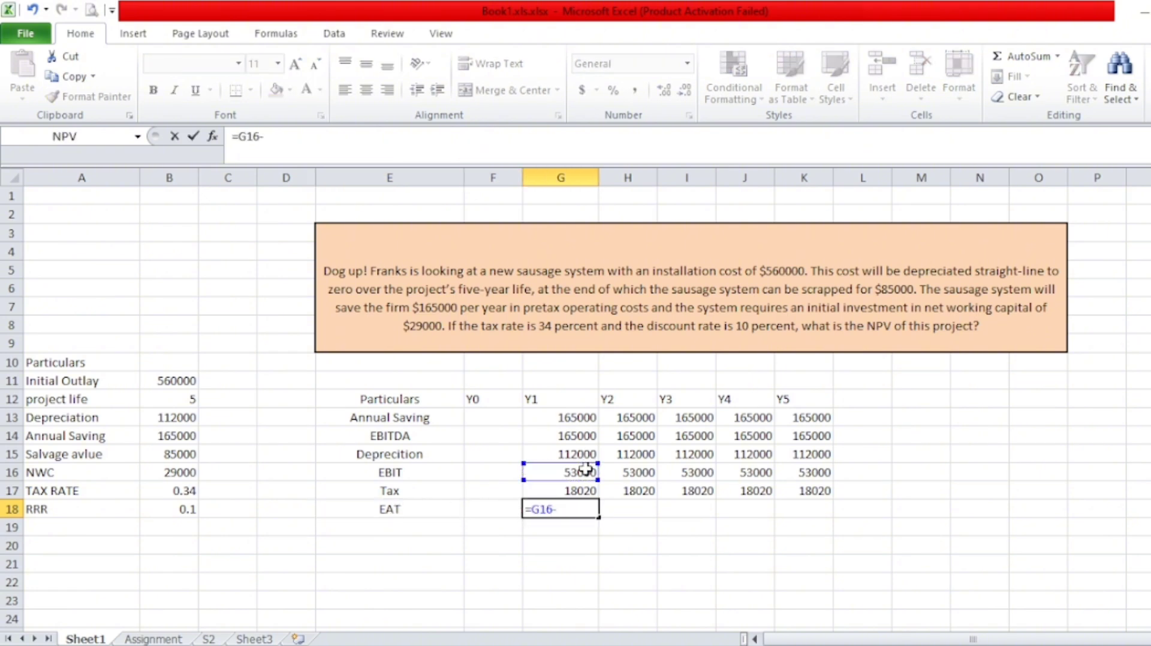
{"action": "left_click", "coordinate": [584, 492]}
{"action": "key", "text": "Return"}
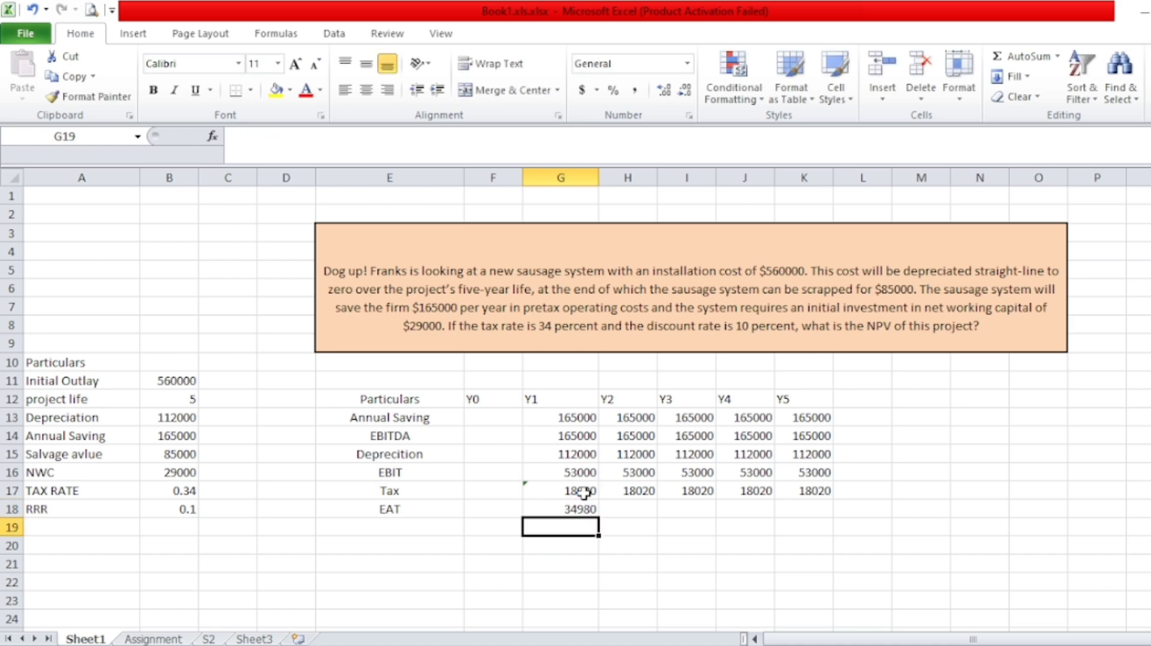
{"action": "left_click", "coordinate": [590, 509]}
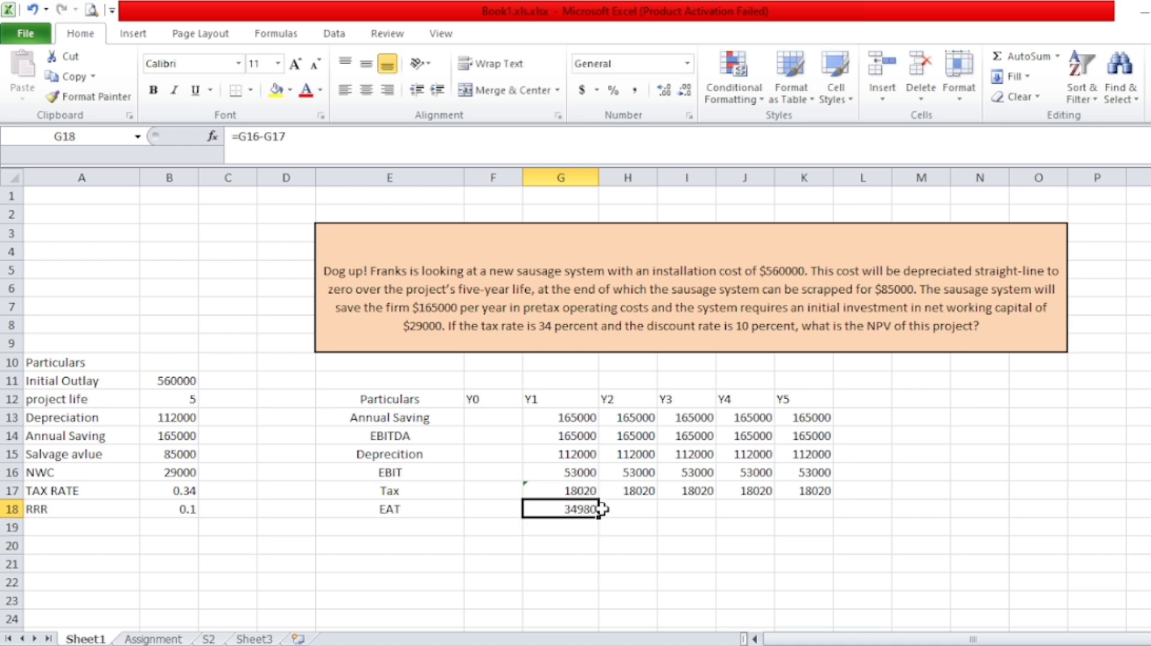
{"action": "left_click_drag", "start_coordinate": [598, 517], "coordinate": [859, 490]}
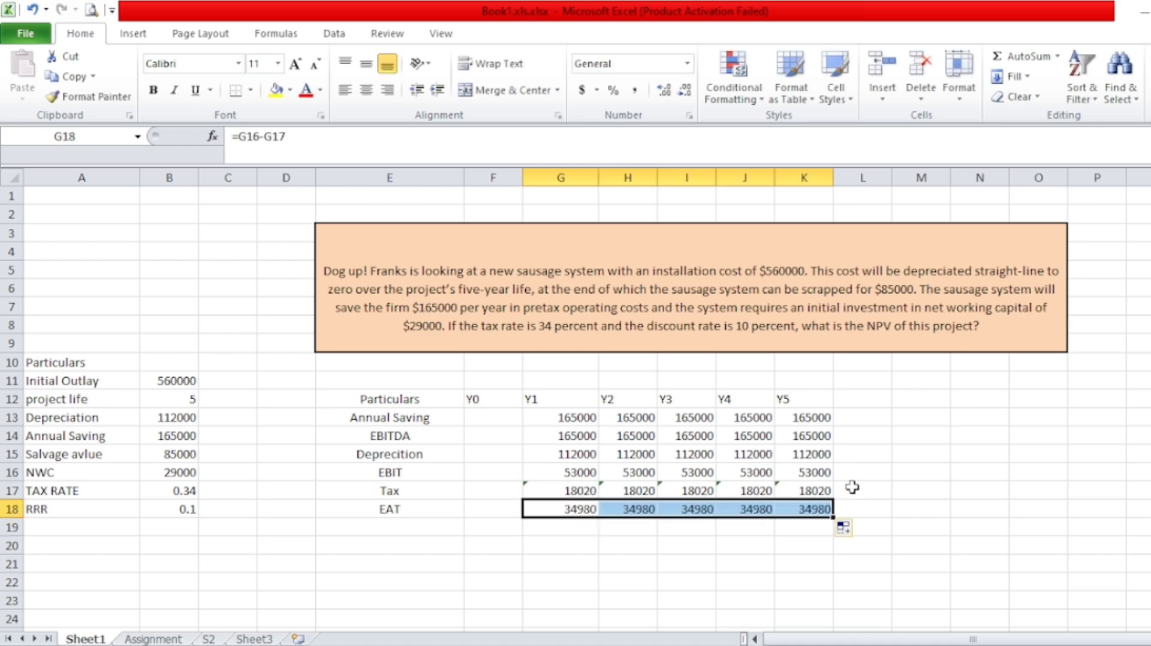
Step: Enter the row label "OCF (Bottom)" in E20, leaving row 19 blank below EAT
{"action": "left_click", "coordinate": [441, 523]}
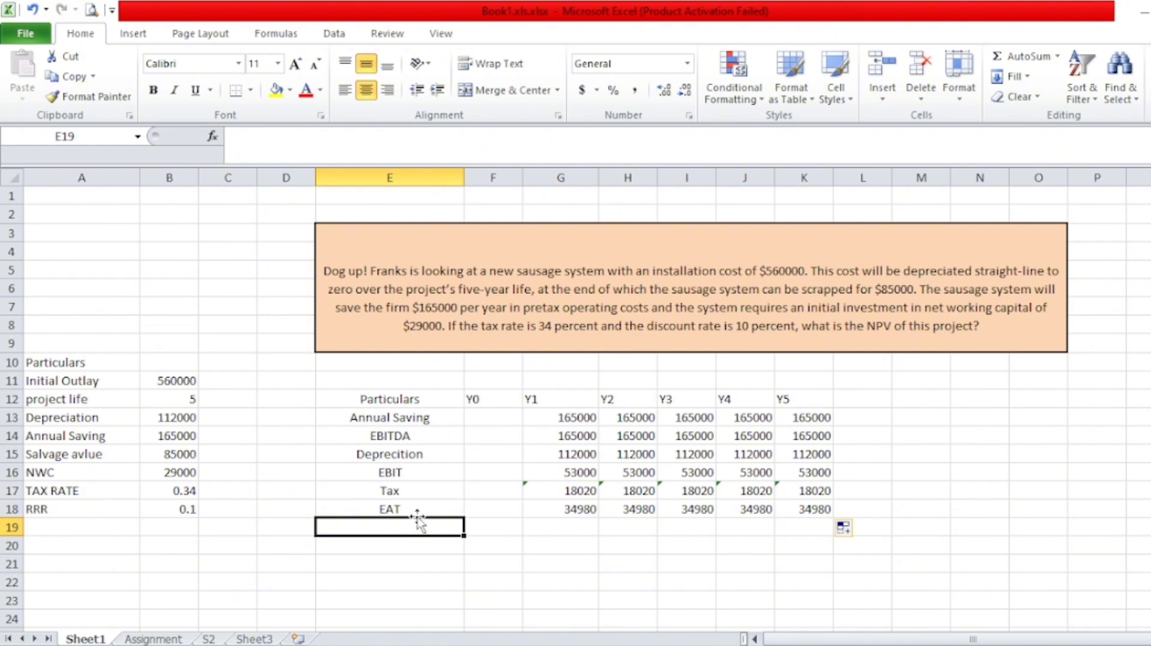
{"action": "left_click", "coordinate": [388, 550]}
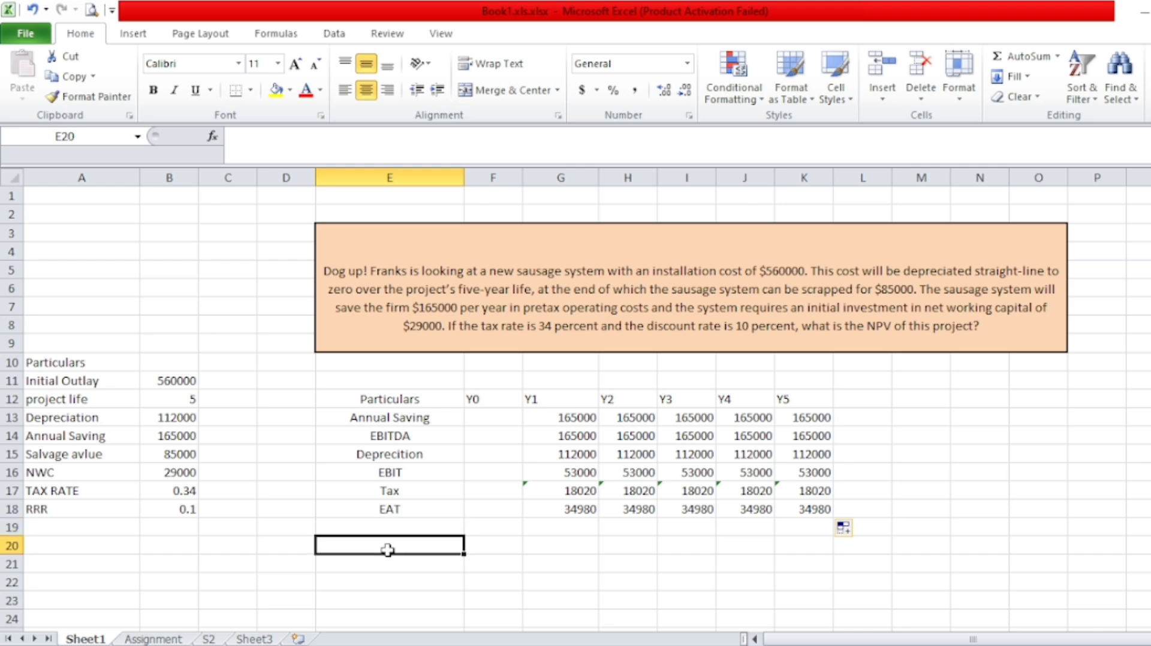
{"action": "type", "text": "OC"}
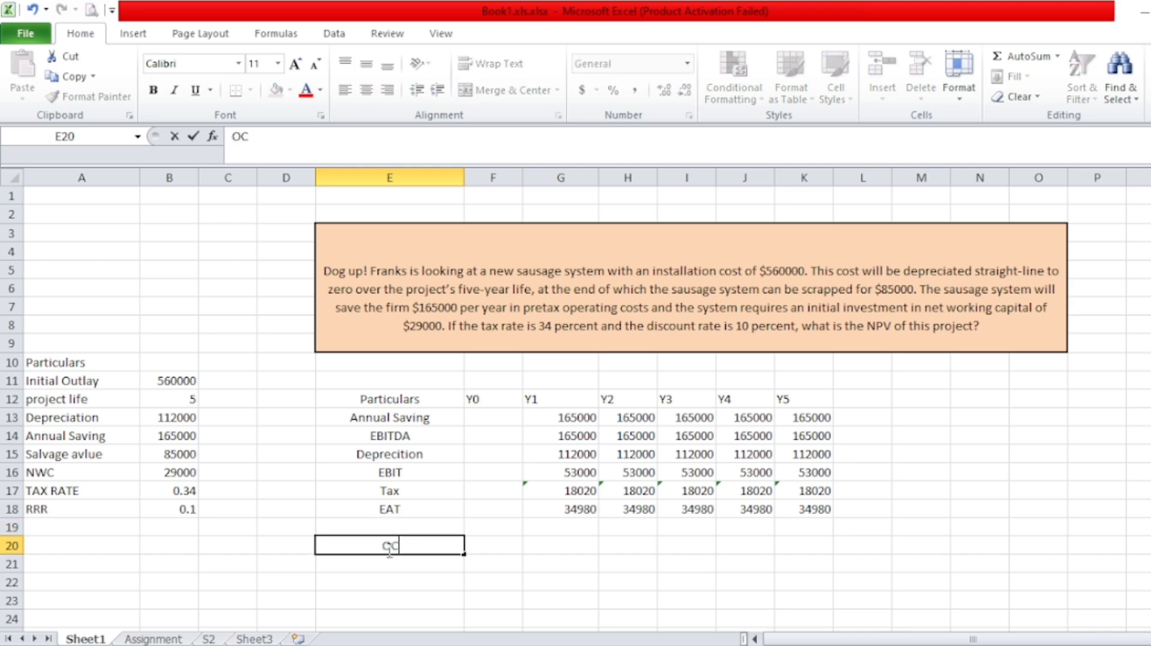
{"action": "type", "text": "F (Bottom)"}
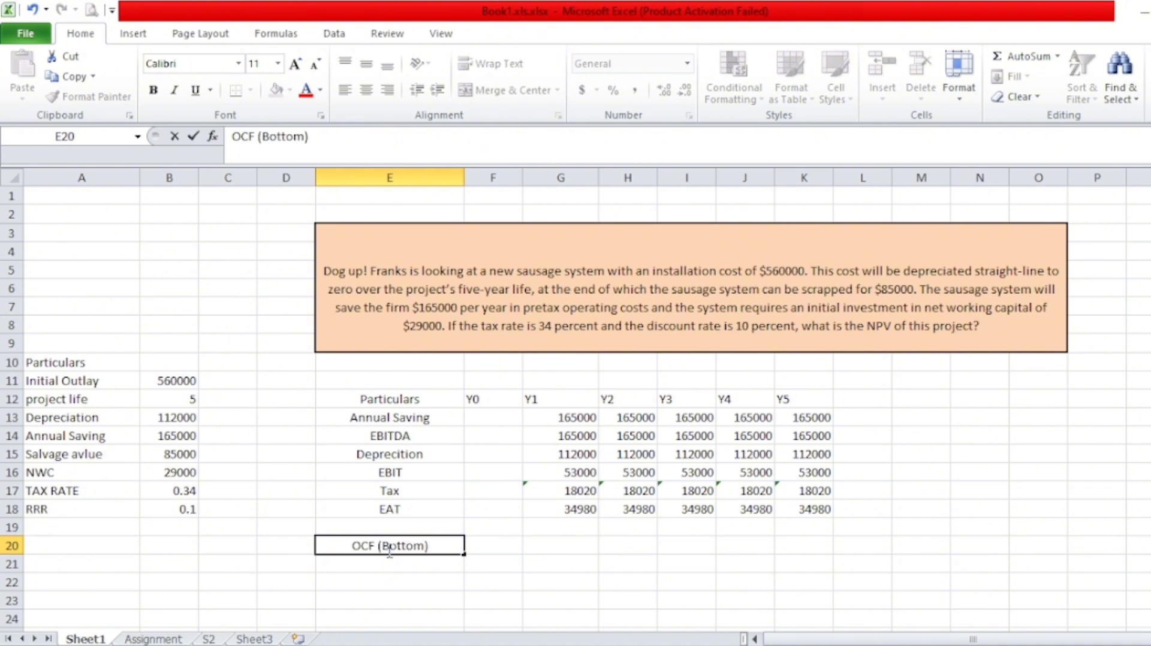
Step: Calculate the operating cash flow in G20 as EAT plus depreciation, G18+G15, and fill the formula across to K20
{"action": "left_click", "coordinate": [564, 547]}
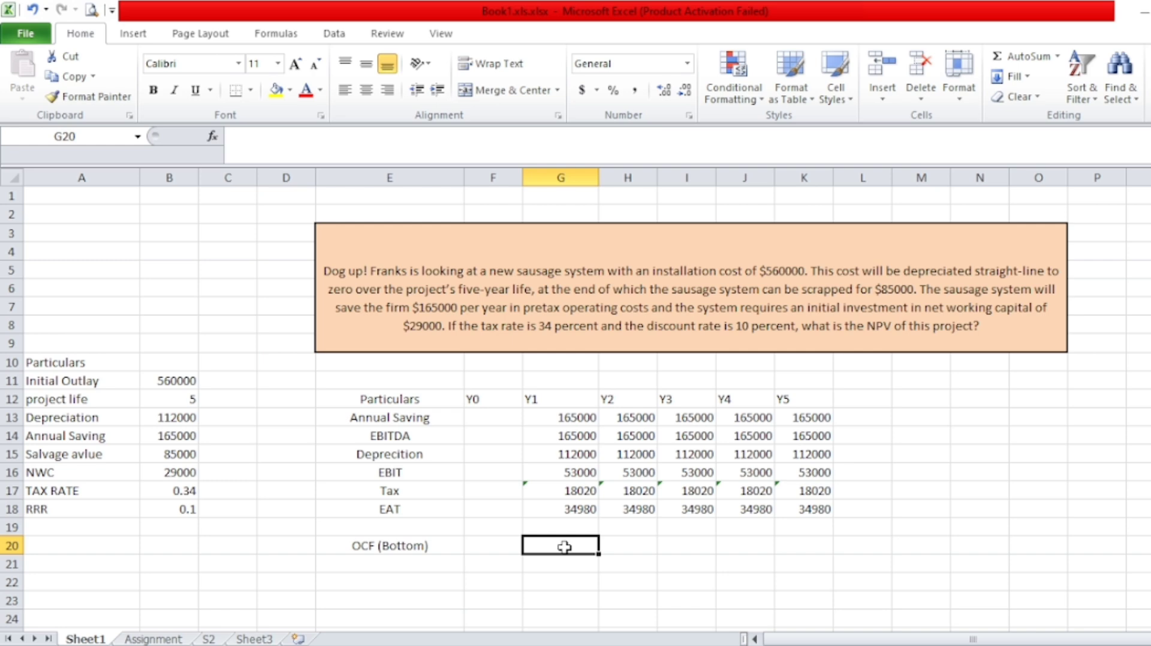
{"action": "type", "text": "="}
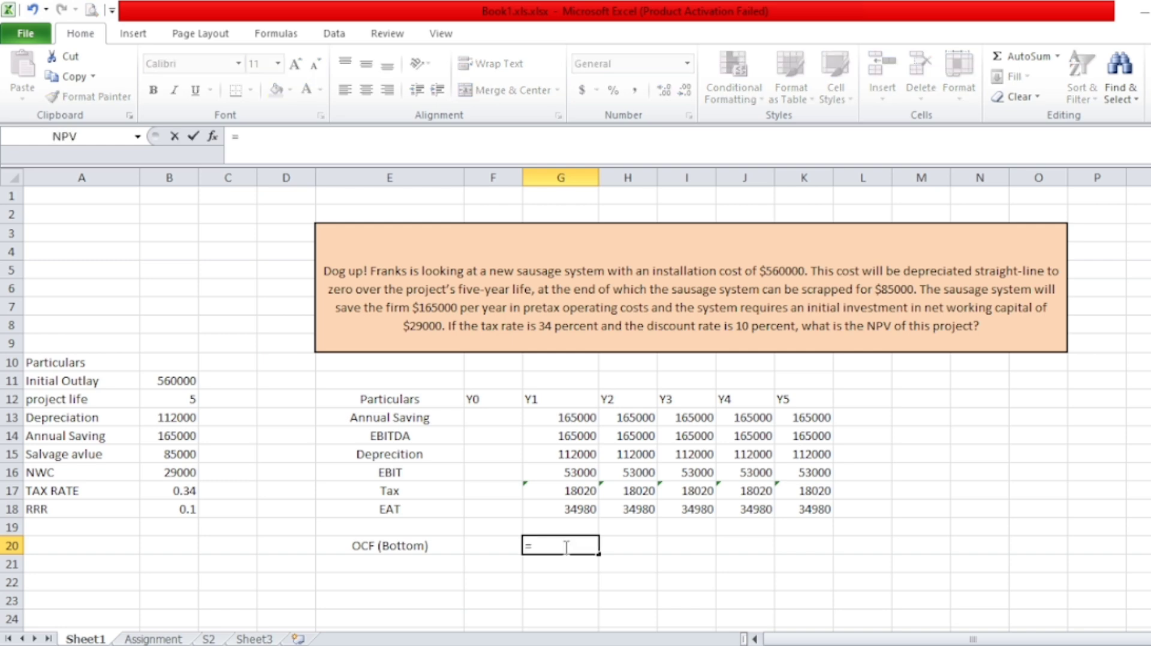
{"action": "left_click", "coordinate": [585, 508]}
{"action": "type", "text": "+"}
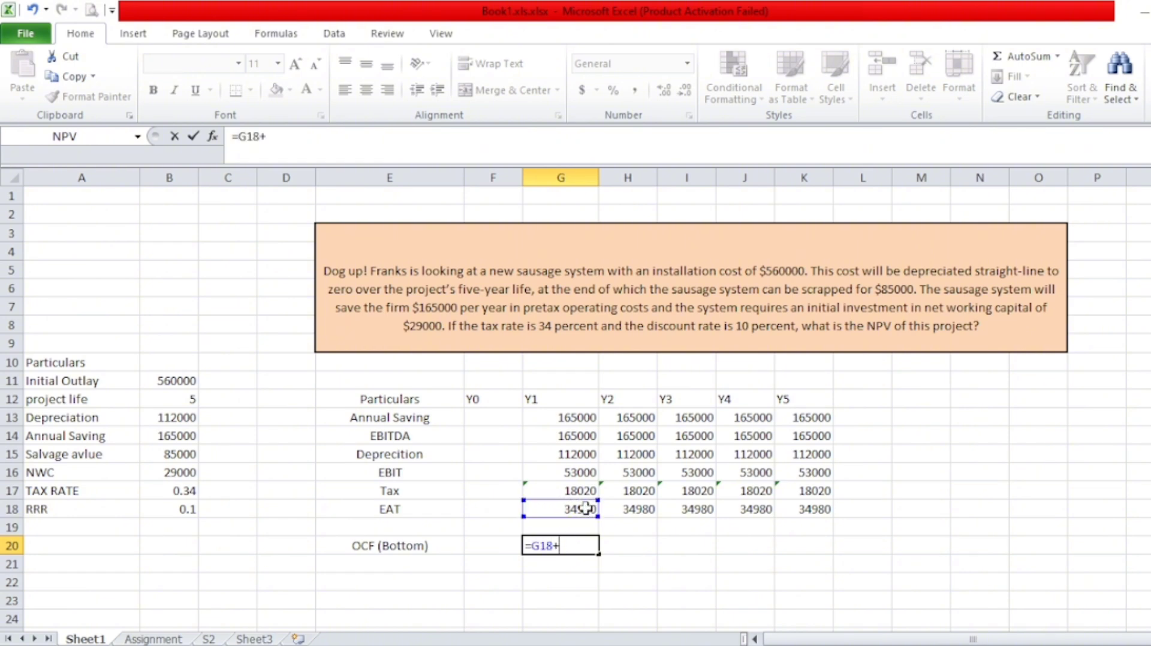
{"action": "left_click", "coordinate": [584, 459]}
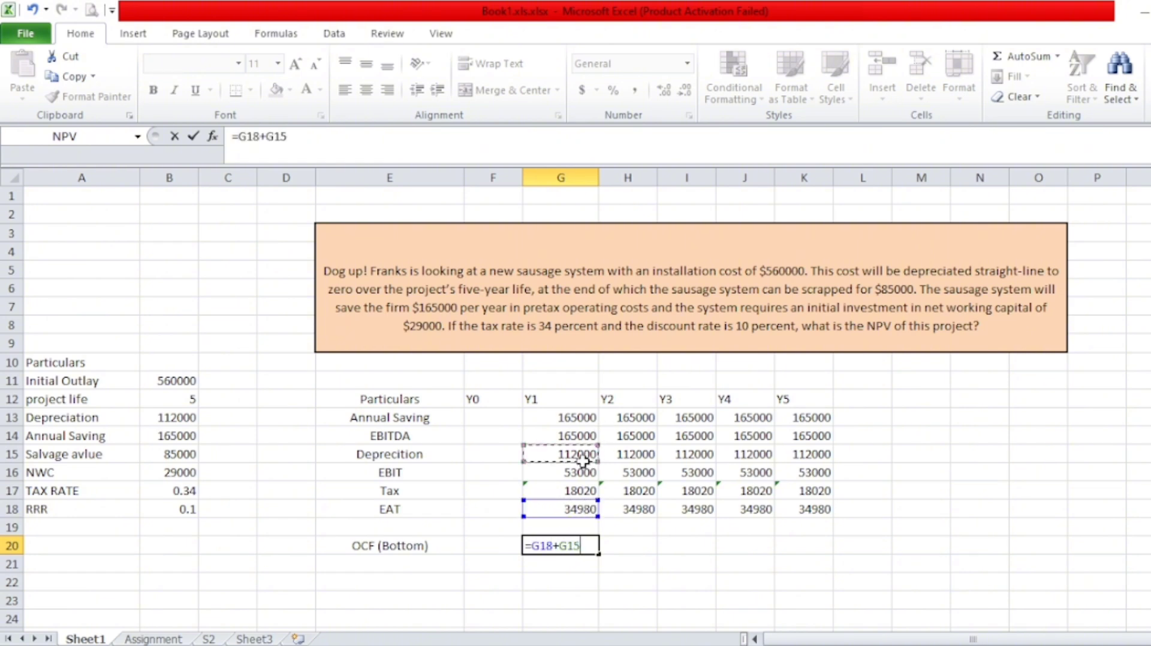
{"action": "key", "text": "Return"}
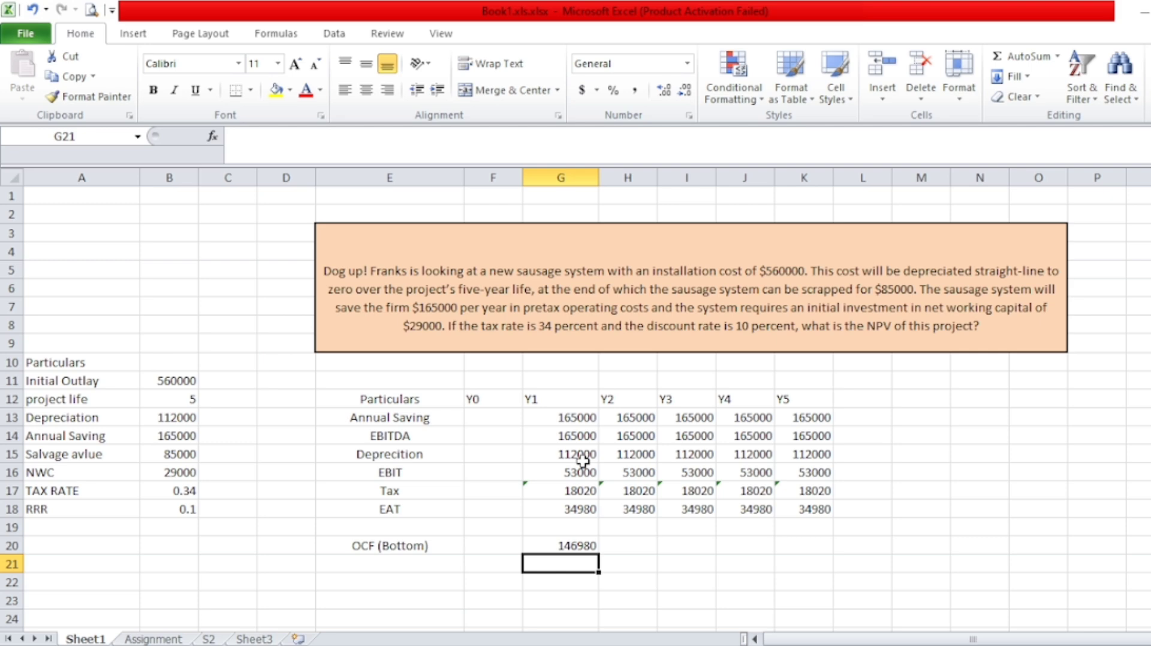
{"action": "left_click", "coordinate": [578, 542]}
{"action": "left_click_drag", "start_coordinate": [592, 547], "coordinate": [830, 547]}
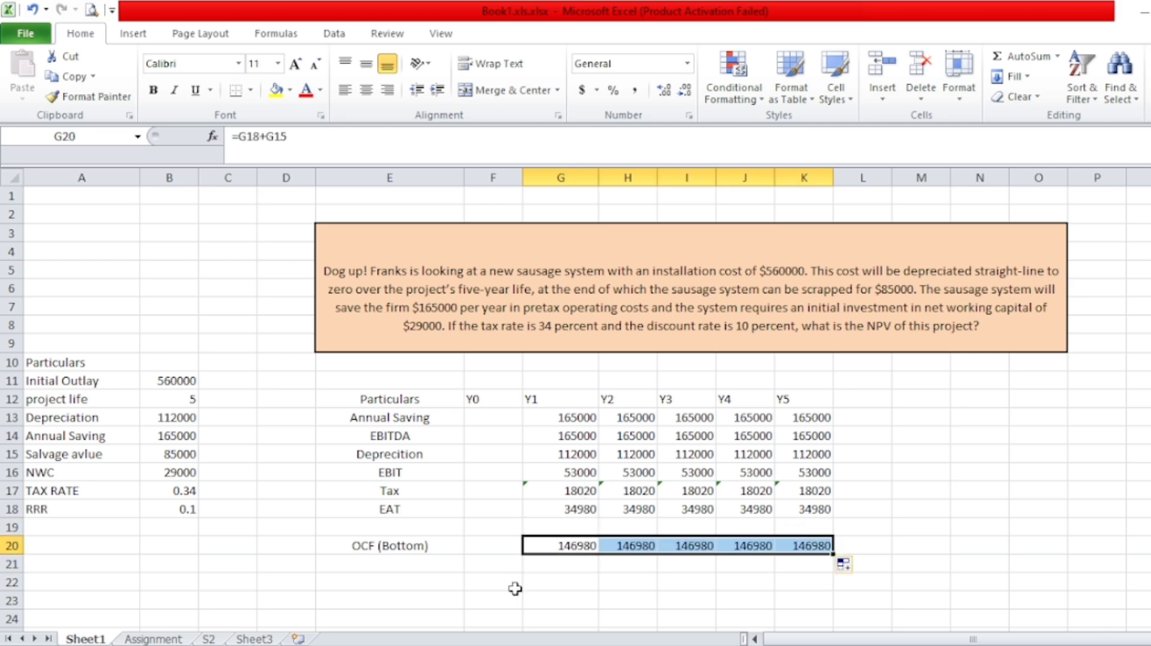
Step: Enter the row label "Investment in NWC" in E22, leaving row 21 blank below OCF
{"action": "left_click", "coordinate": [386, 578]}
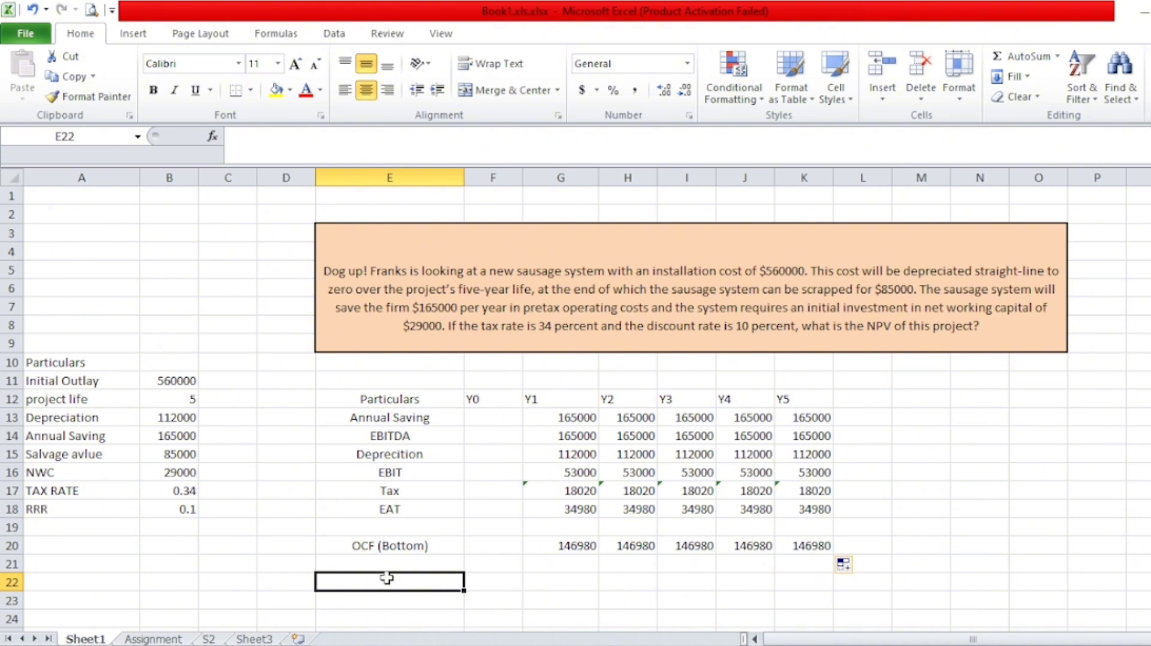
{"action": "type", "text": "Invest"}
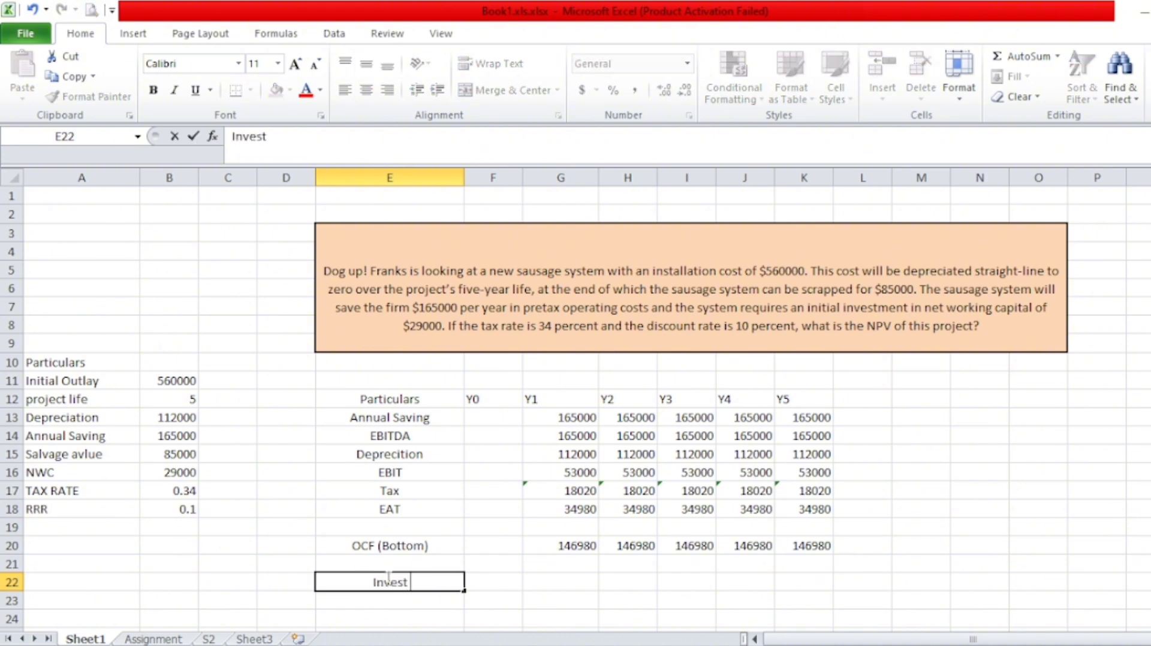
{"action": "type", "text": " -"}
{"action": "key", "text": "BackSpace"}
{"action": "key", "text": "BackSpace"}
{"action": "type", "text": "ment in N"}
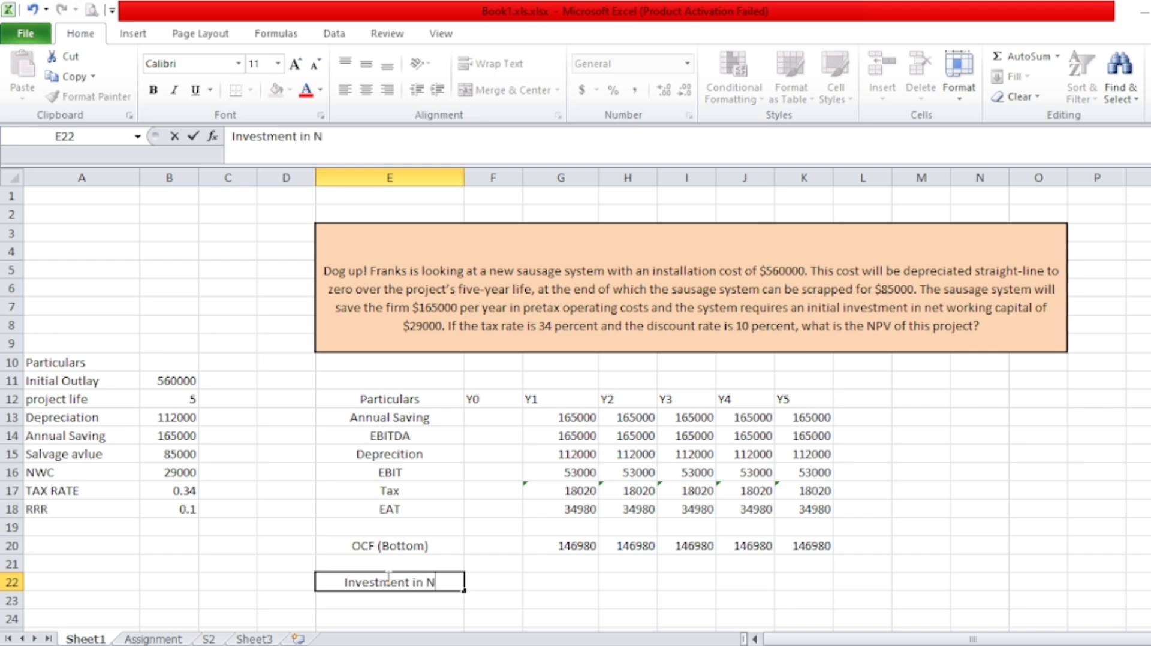
{"action": "type", "text": "WC"}
Step: Set the Y0 investment in NWC in F22 to the negative of the NWC input, =-B16
{"action": "key", "text": "Right"}
{"action": "key", "text": "Right"}
{"action": "key", "text": "Left"}
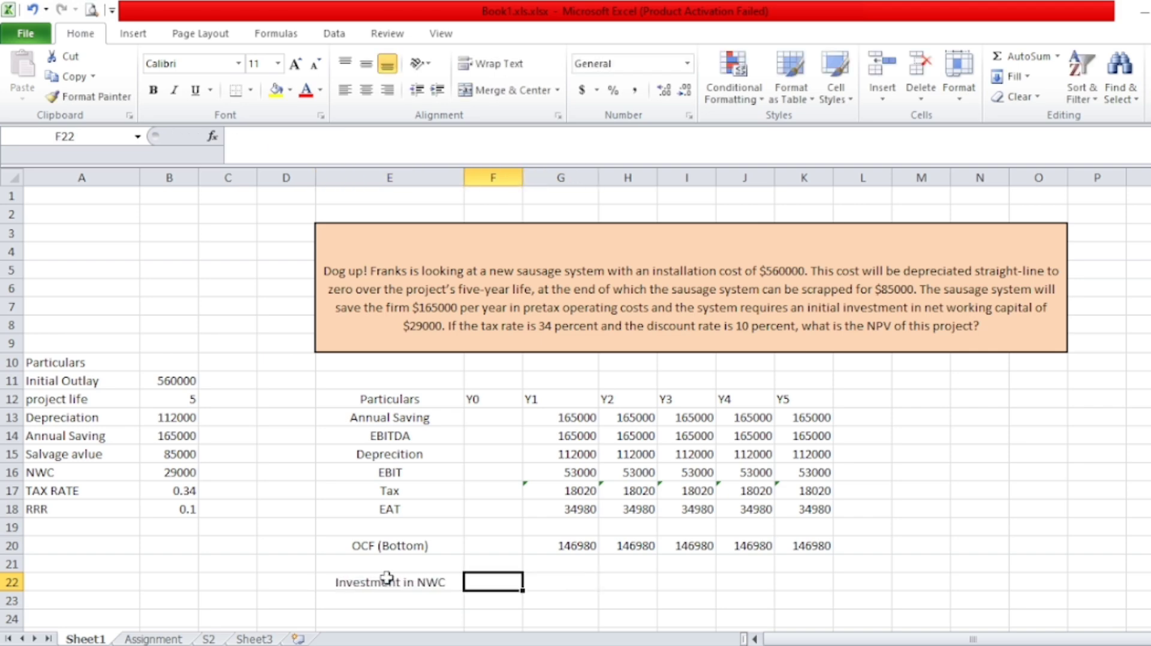
{"action": "type", "text": "=-"}
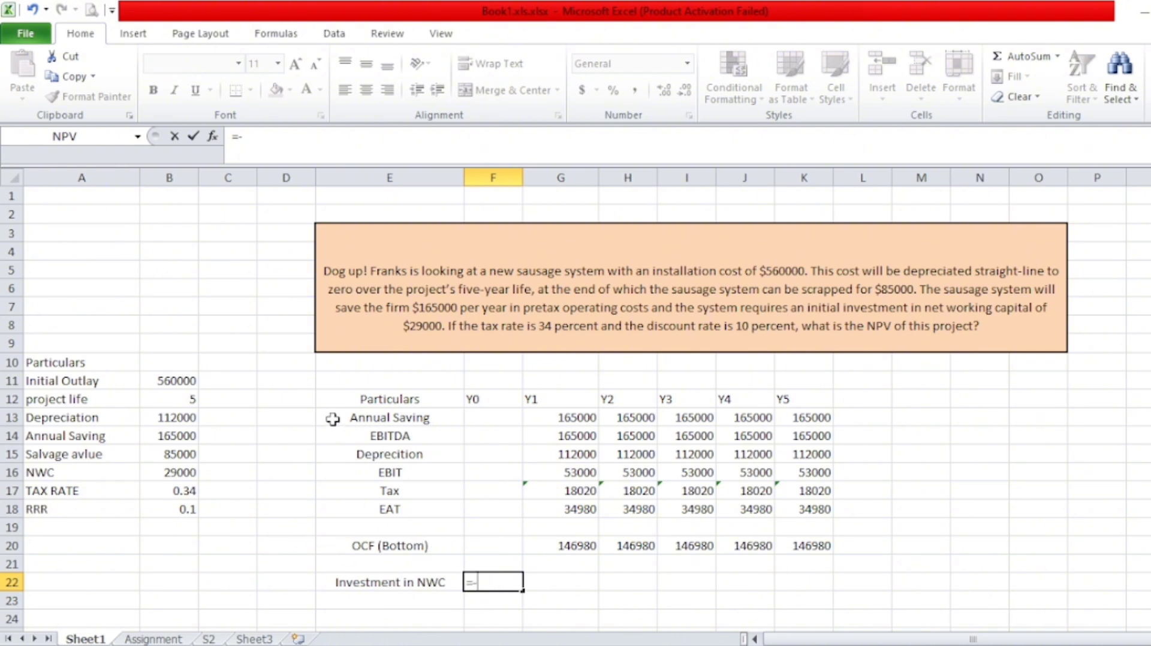
{"action": "left_click", "coordinate": [178, 473]}
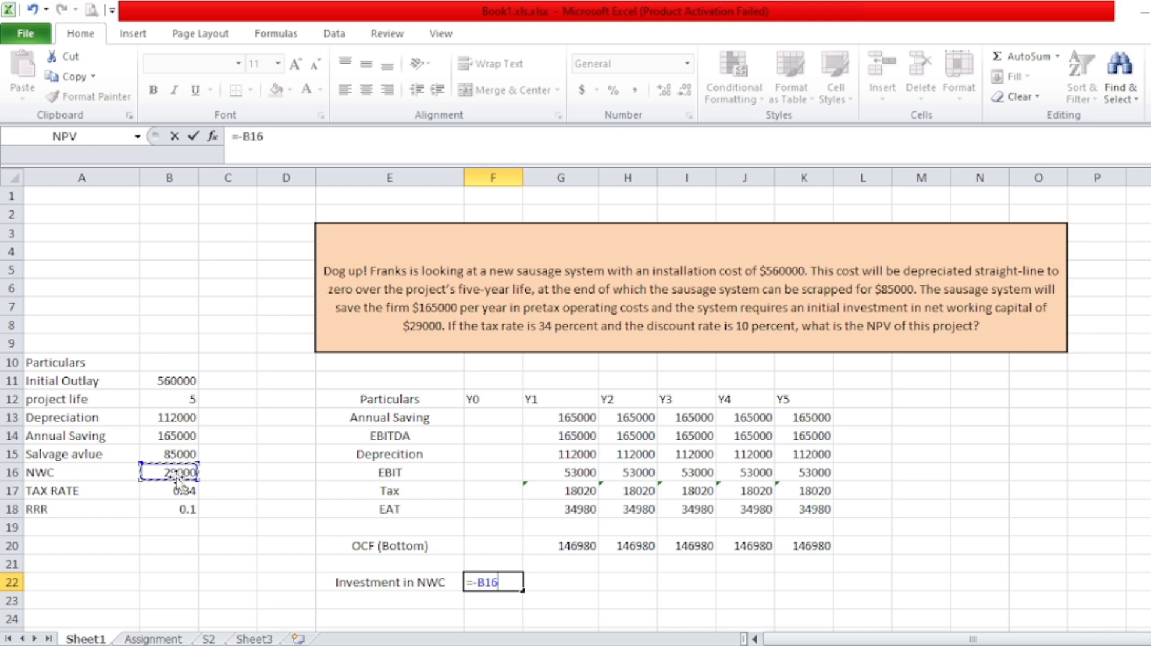
{"action": "key", "text": "Return"}
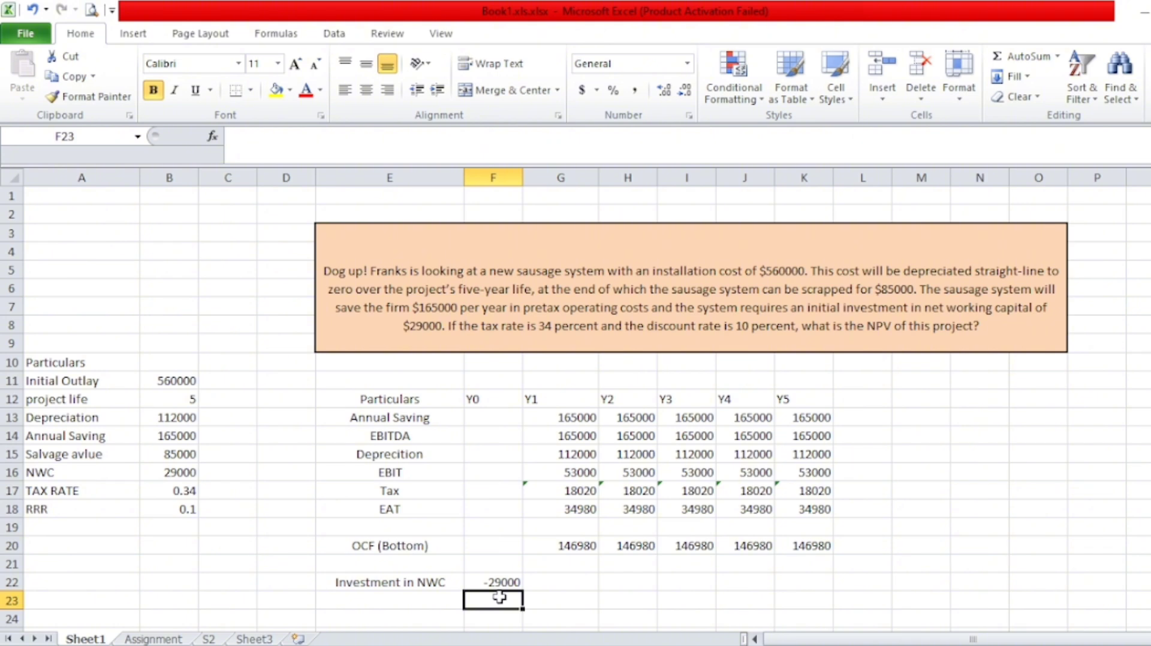
Step: Enter the row label "RecoverY NWC" in E23, directly below Investment in NWC
{"action": "left_click", "coordinate": [438, 598]}
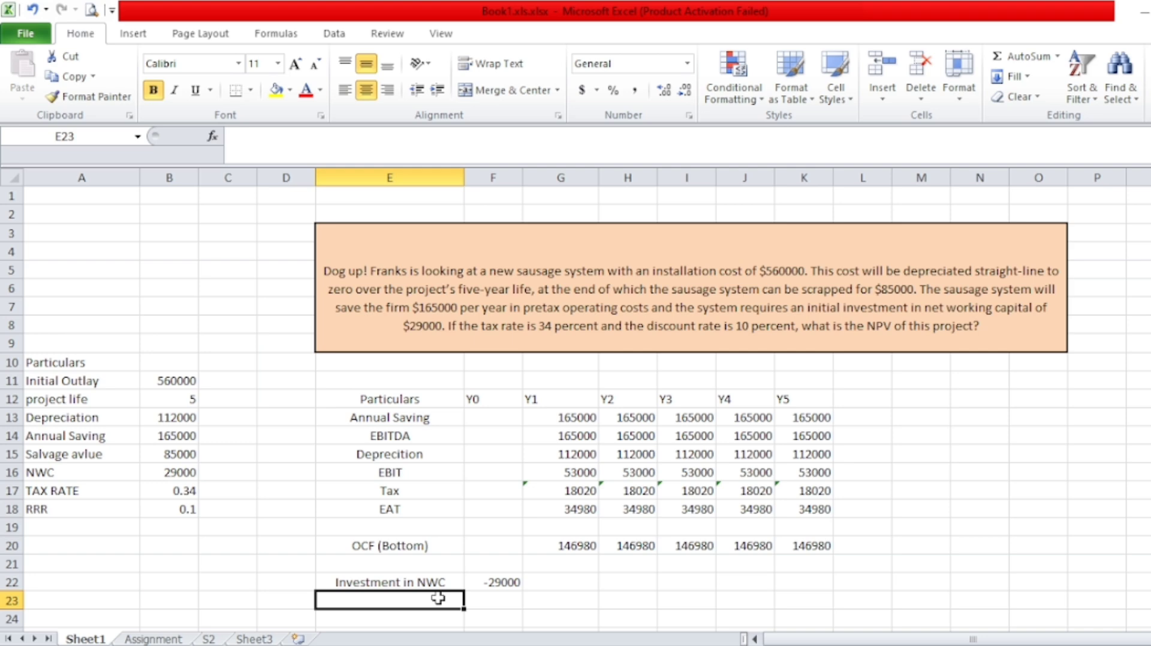
{"action": "type", "text": "Resp"}
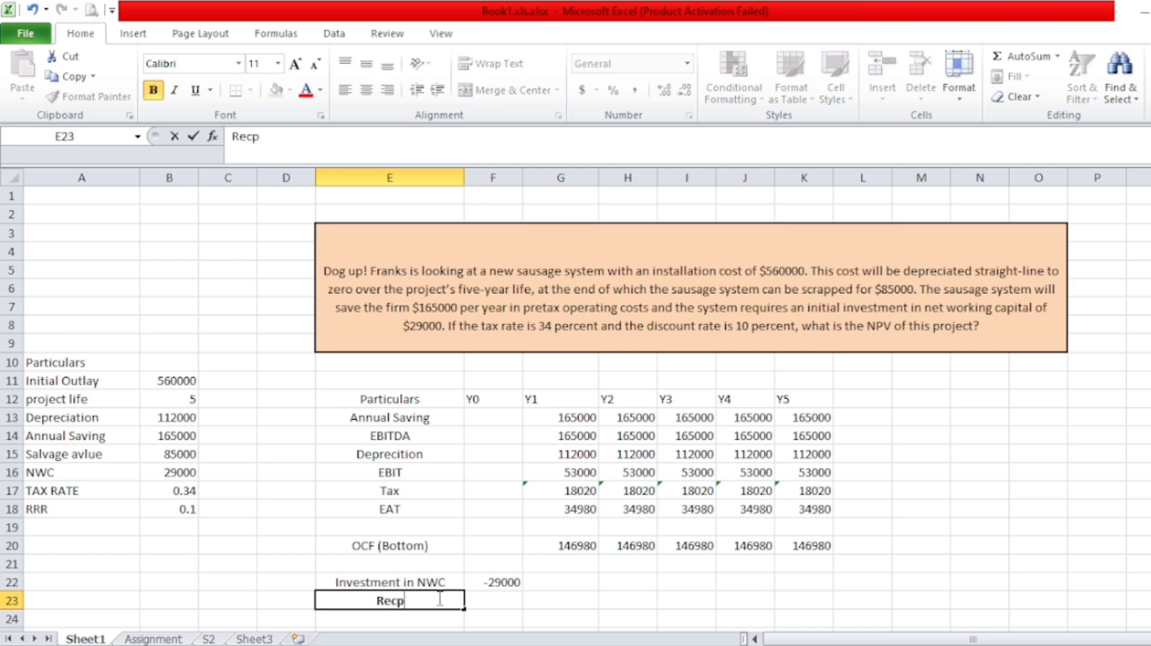
{"action": "key", "text": "BackSpace"}
{"action": "key", "text": "BackSpace"}
{"action": "type", "text": "cover A"}
{"action": "key", "text": "BackSpace"}
{"action": "type", "text": "as NW"}
{"action": "key", "text": "BackSpace"}
{"action": "key", "text": "BackSpace"}
{"action": "key", "text": "BackSpace"}
{"action": "key", "text": "BackSpace"}
{"action": "key", "text": "BackSpace"}
{"action": "key", "text": "BackSpace"}
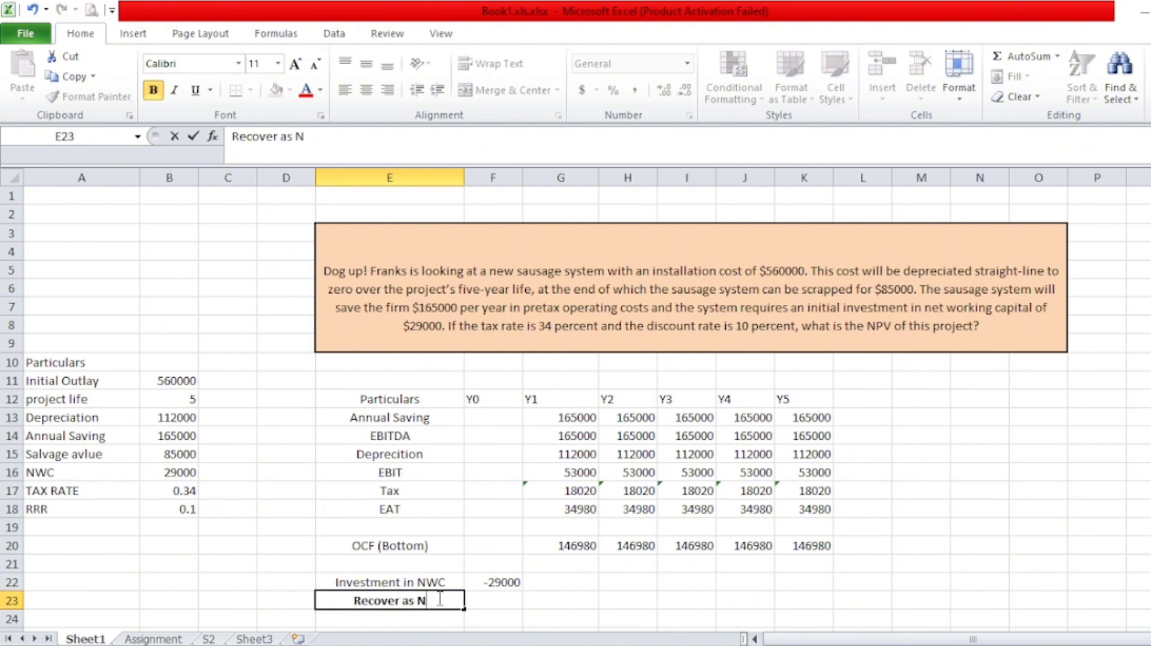
{"action": "type", "text": "Y"}
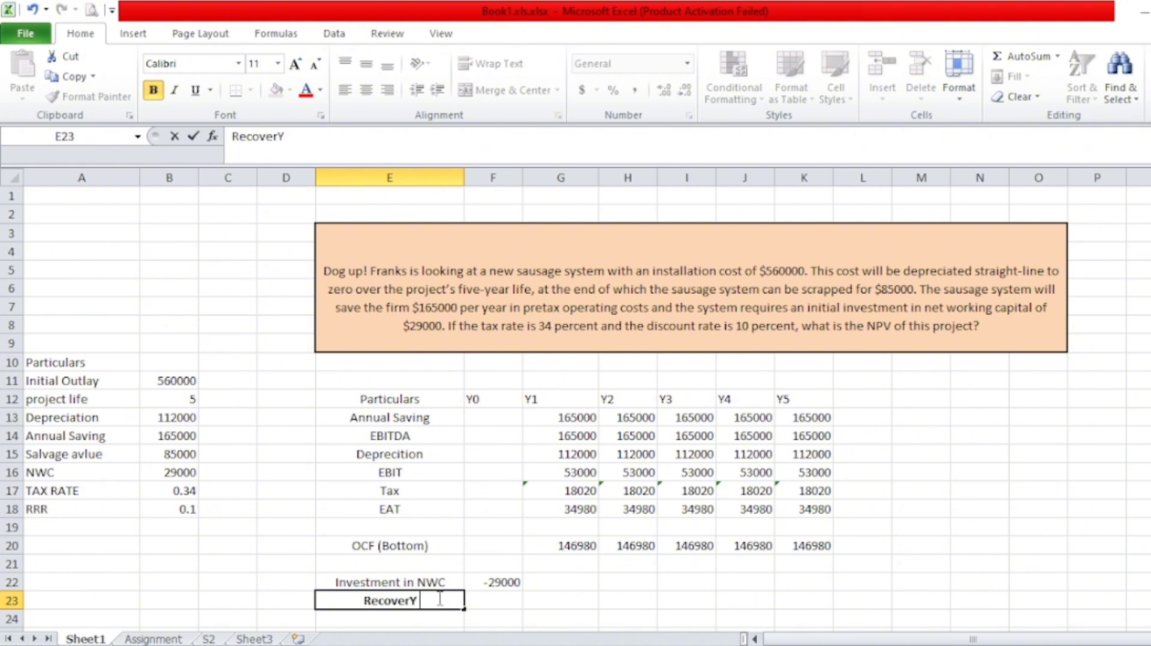
{"action": "type", "text": " NWC"}
Step: Set the Y5 working capital recovery in K23 to reference the NWC input in B16
{"action": "key", "text": "Right"}
{"action": "key", "text": "Right"}
{"action": "key", "text": "Right"}
{"action": "key", "text": "Right"}
{"action": "key", "text": "Right"}
{"action": "key", "text": "Right"}
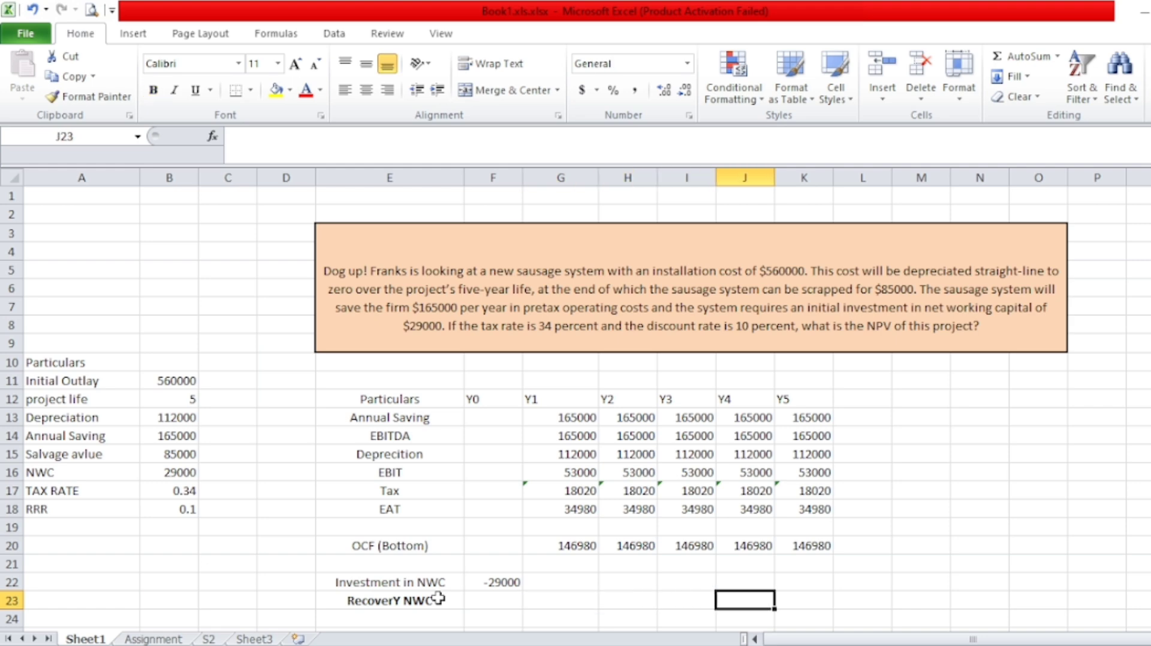
{"action": "type", "text": "="}
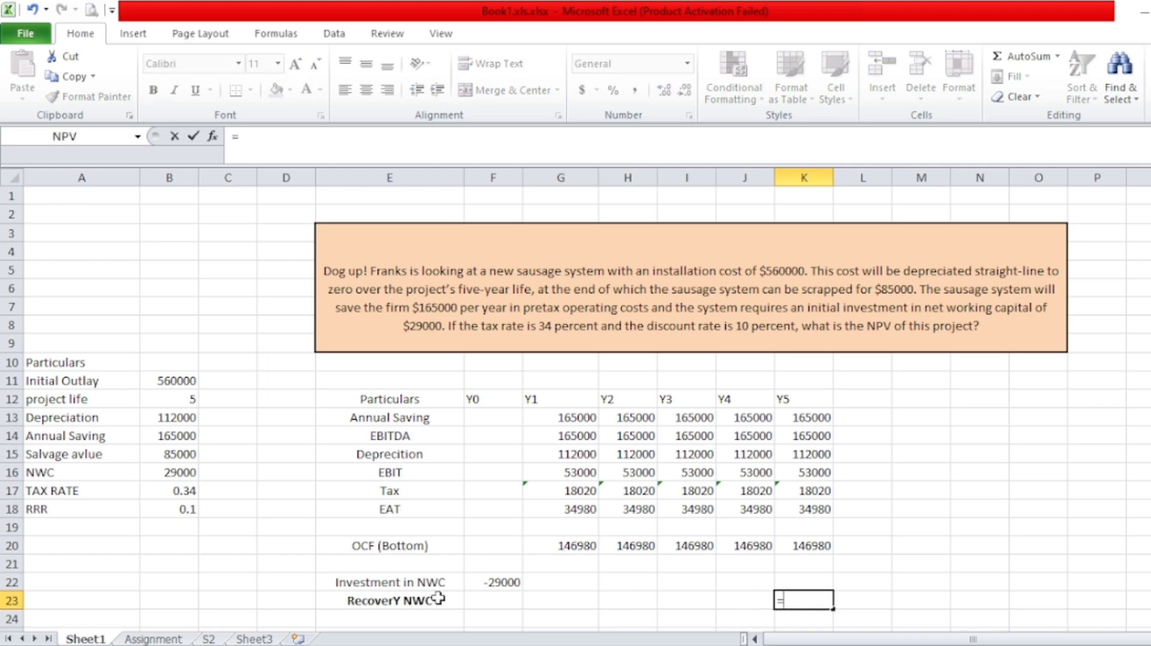
{"action": "left_click", "coordinate": [155, 475]}
{"action": "key", "text": "Return"}
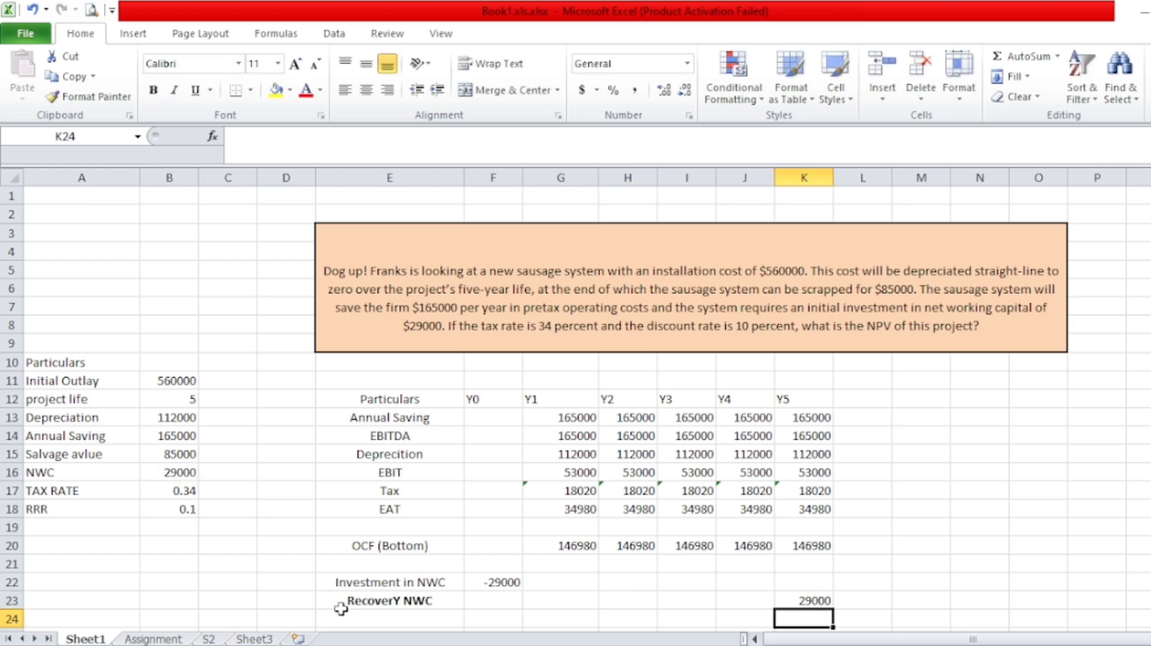
Step: Enter the row label "Intial Outlay" in E25, leaving row 24 blank below the NWC recovery row
{"action": "key", "text": "Down"}
{"action": "key", "text": "Down"}
{"action": "key", "text": "Down"}
{"action": "key", "text": "Down"}
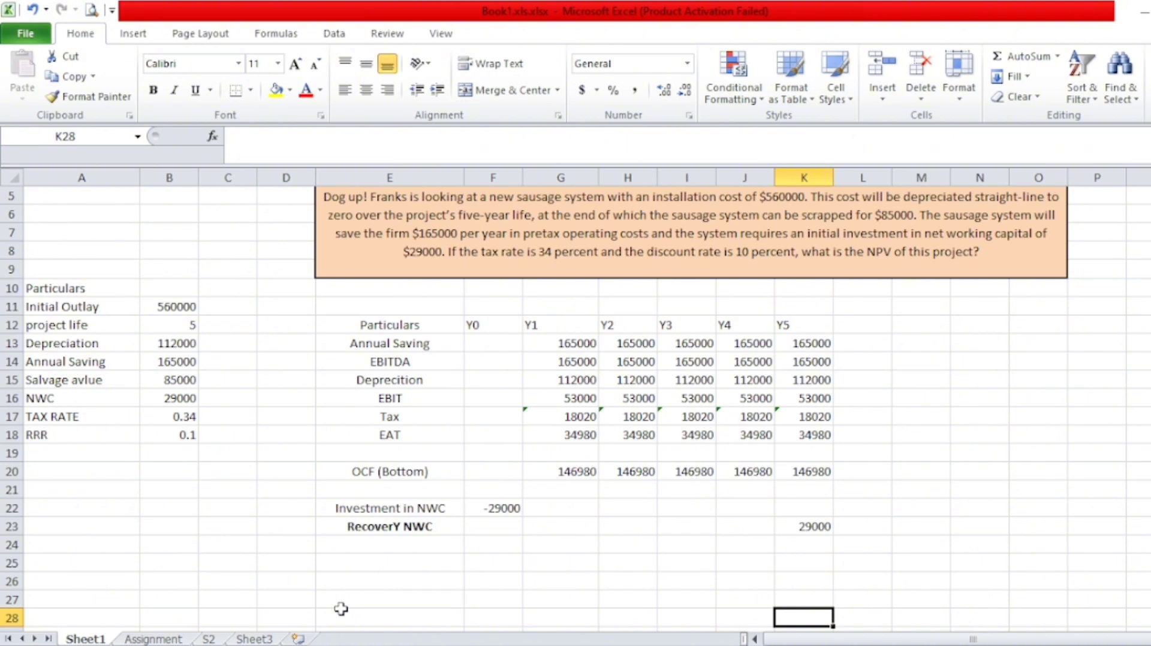
{"action": "left_click", "coordinate": [380, 561]}
{"action": "type", "text": "I"}
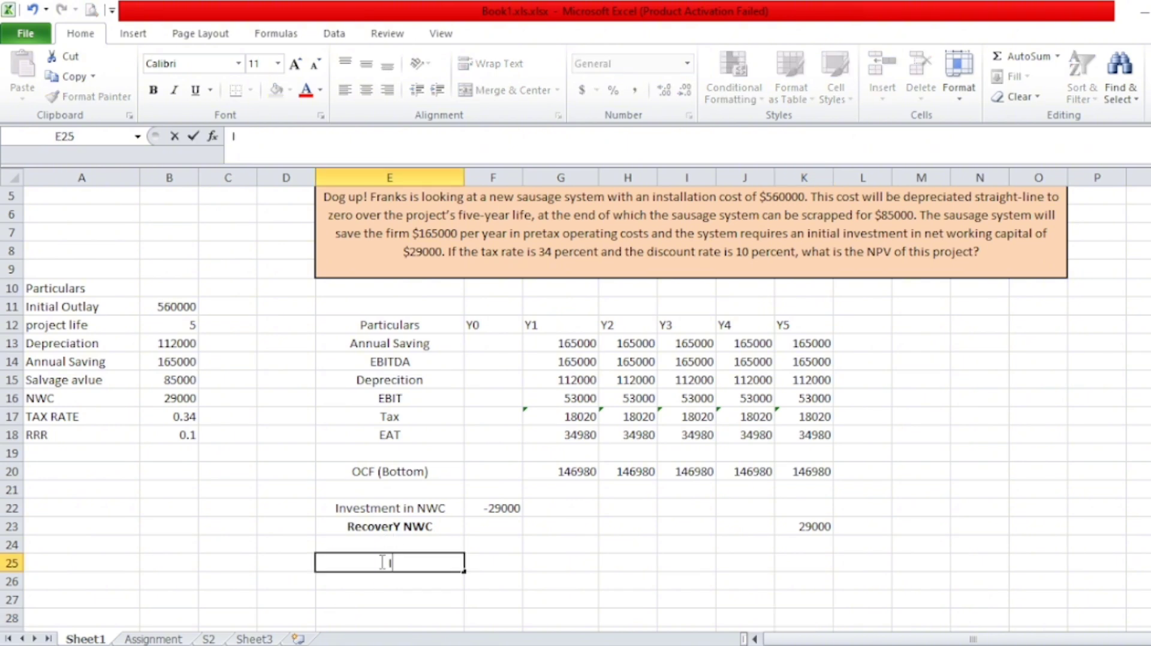
{"action": "type", "text": "ntial Outlay"}
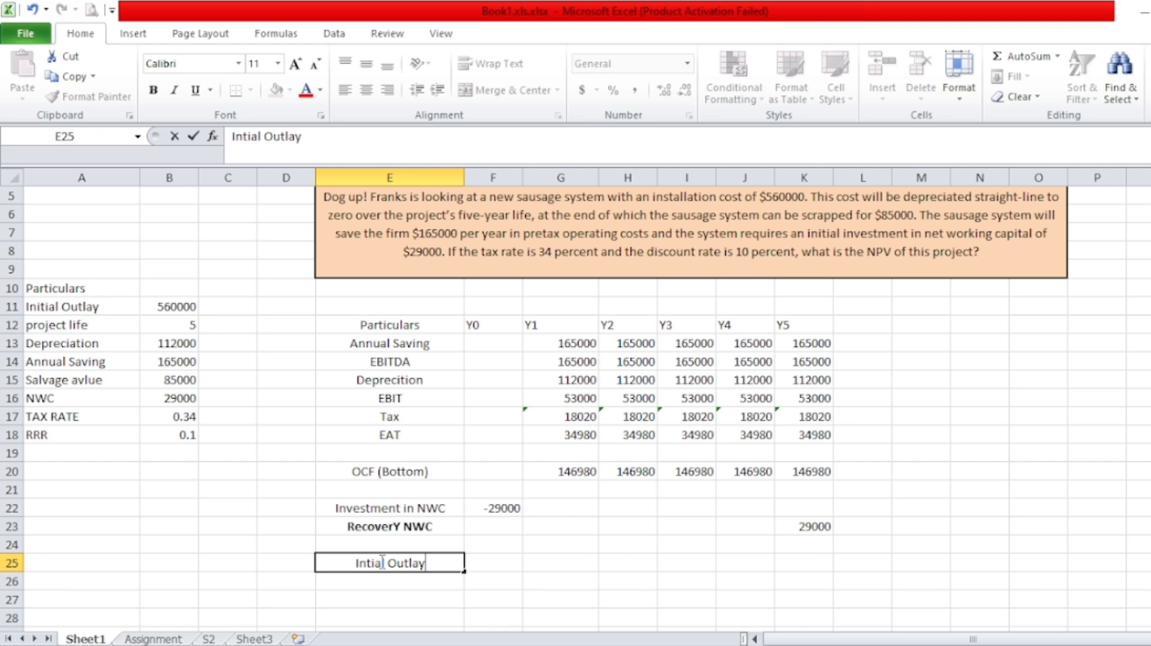
Step: Set the Y0 initial outlay in F25 to the negative of the outlay input, =-B11
{"action": "key", "text": "Tab"}
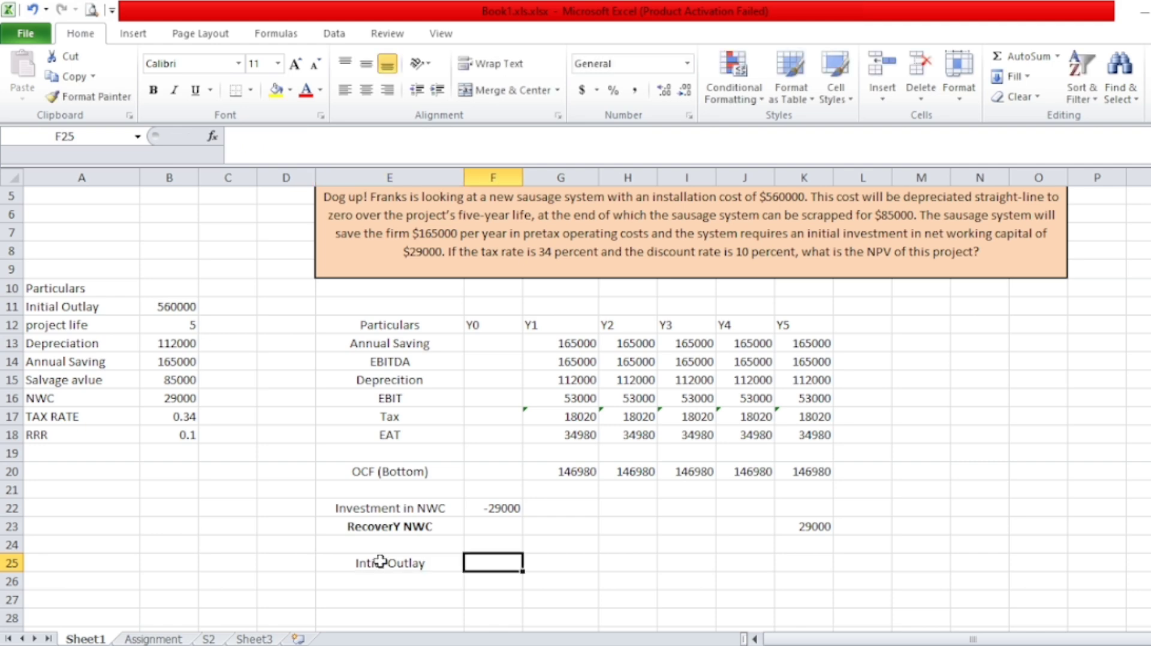
{"action": "type", "text": "=-"}
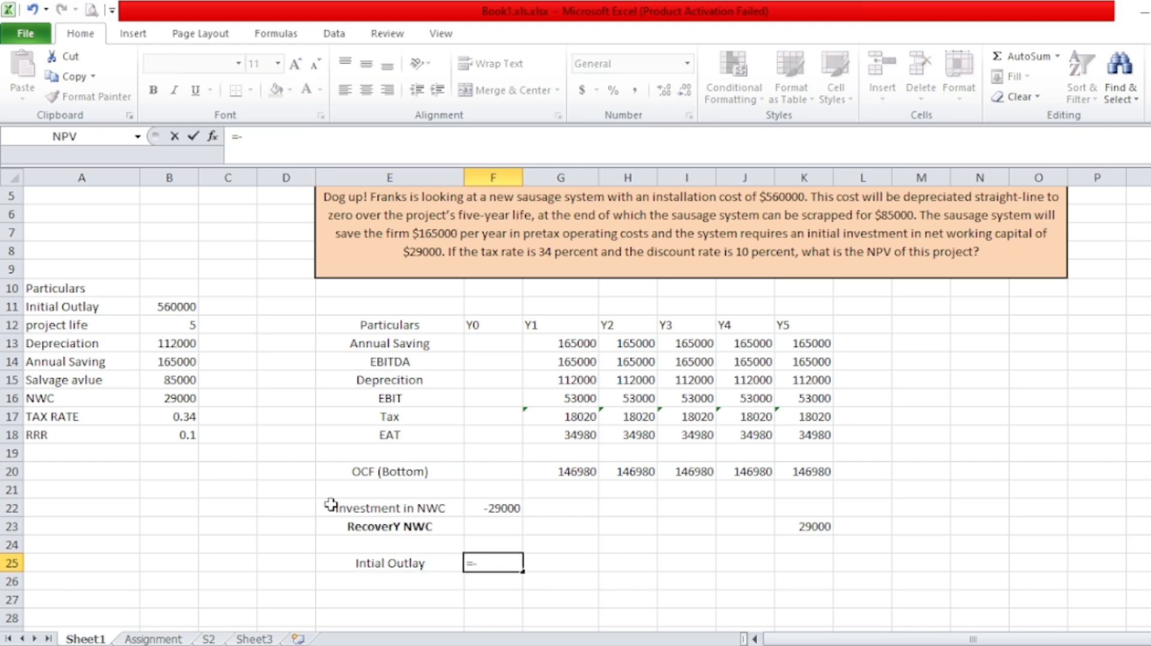
{"action": "left_click", "coordinate": [173, 307]}
{"action": "key", "text": "Return"}
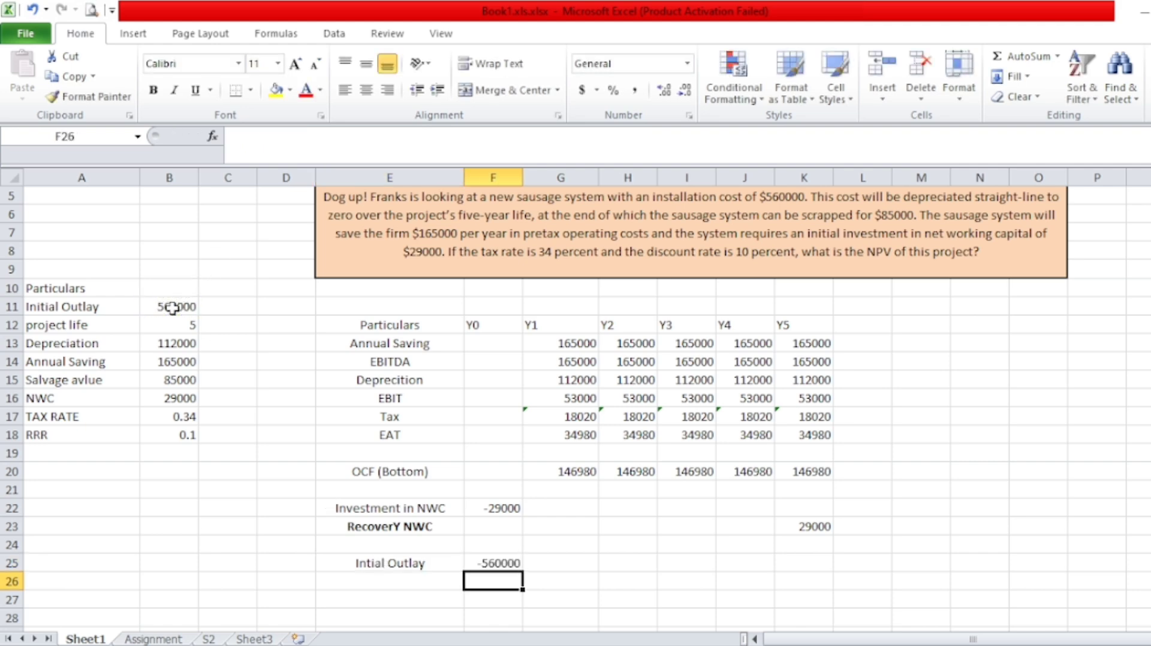
Step: Enter the row label "Recover as salvage" in E26, directly below the initial outlay label
{"action": "left_click", "coordinate": [366, 583]}
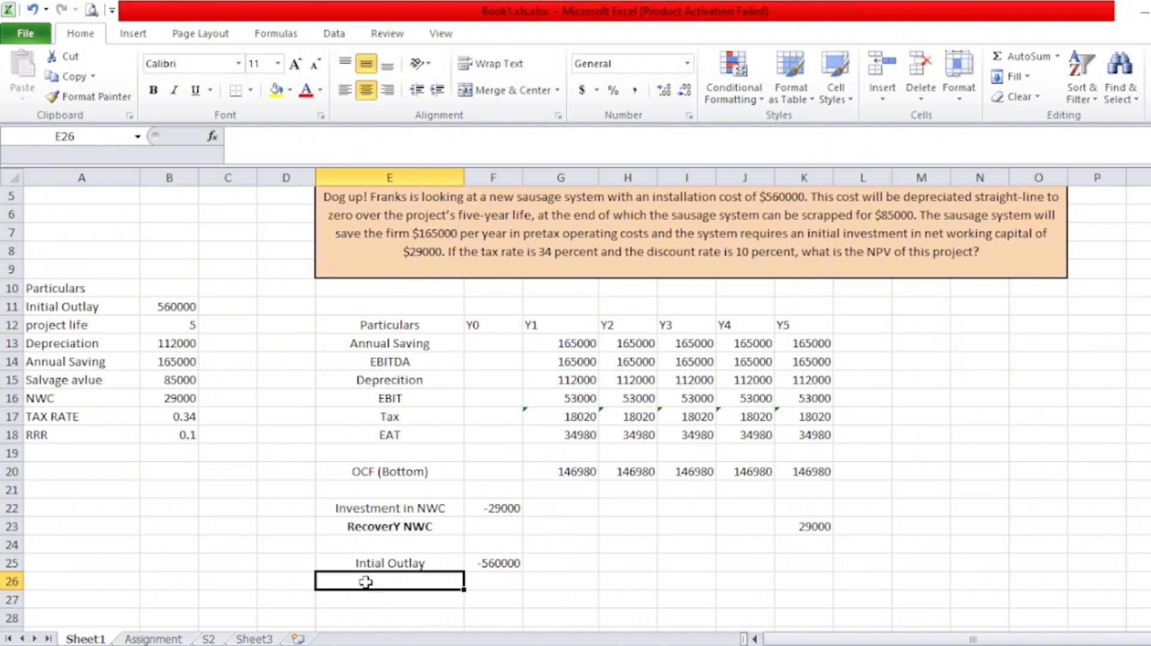
{"action": "type", "text": "Recover"}
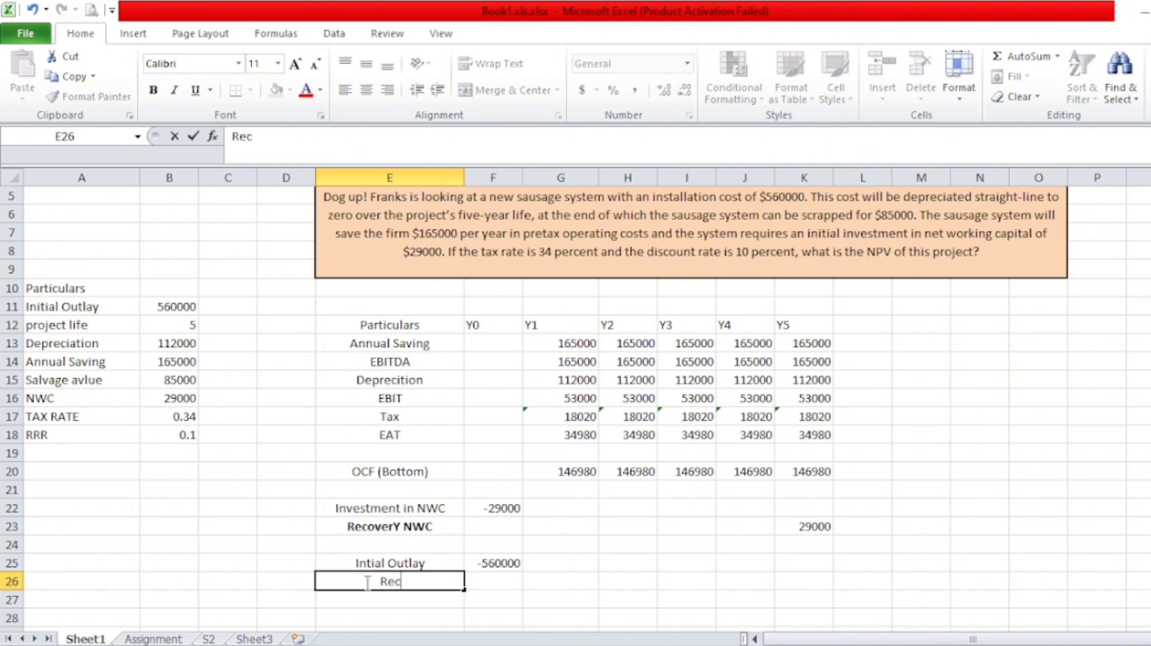
{"action": "type", "text": "s salvage"}
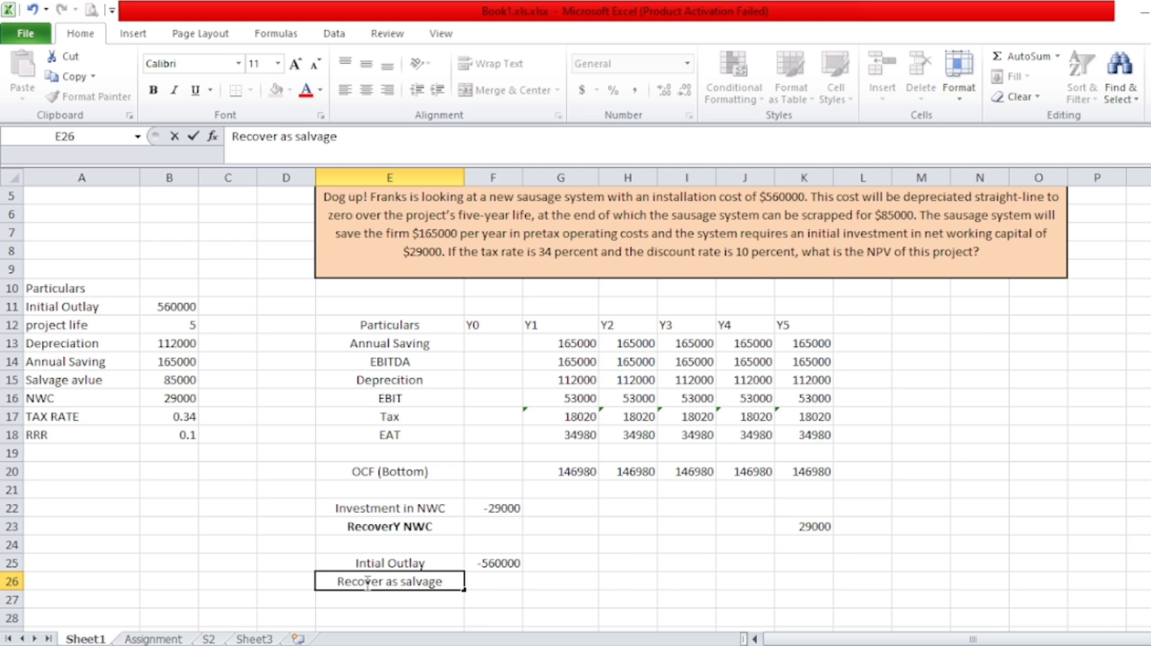
Step: Set the Y5 salvage recovery in K26 to reference the salvage value input in B15
{"action": "key", "text": "Right"}
{"action": "key", "text": "Right"}
{"action": "key", "text": "Right"}
{"action": "key", "text": "Right"}
{"action": "key", "text": "Right"}
{"action": "key", "text": "Right"}
{"action": "type", "text": "="}
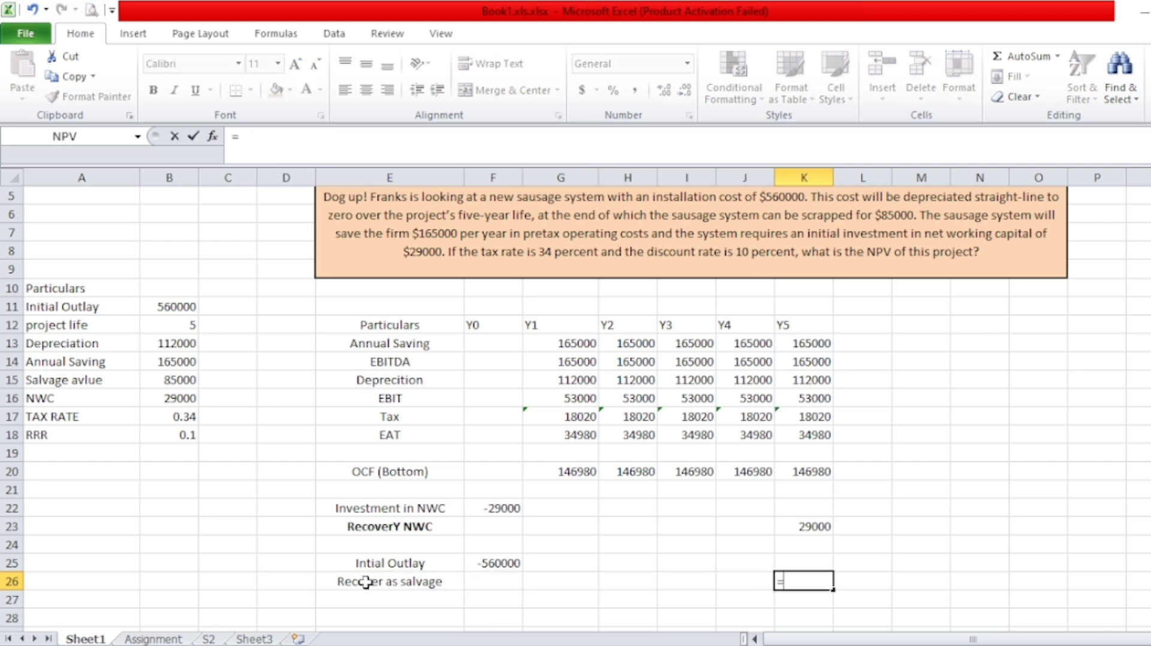
{"action": "left_click", "coordinate": [159, 379]}
{"action": "key", "text": "Return"}
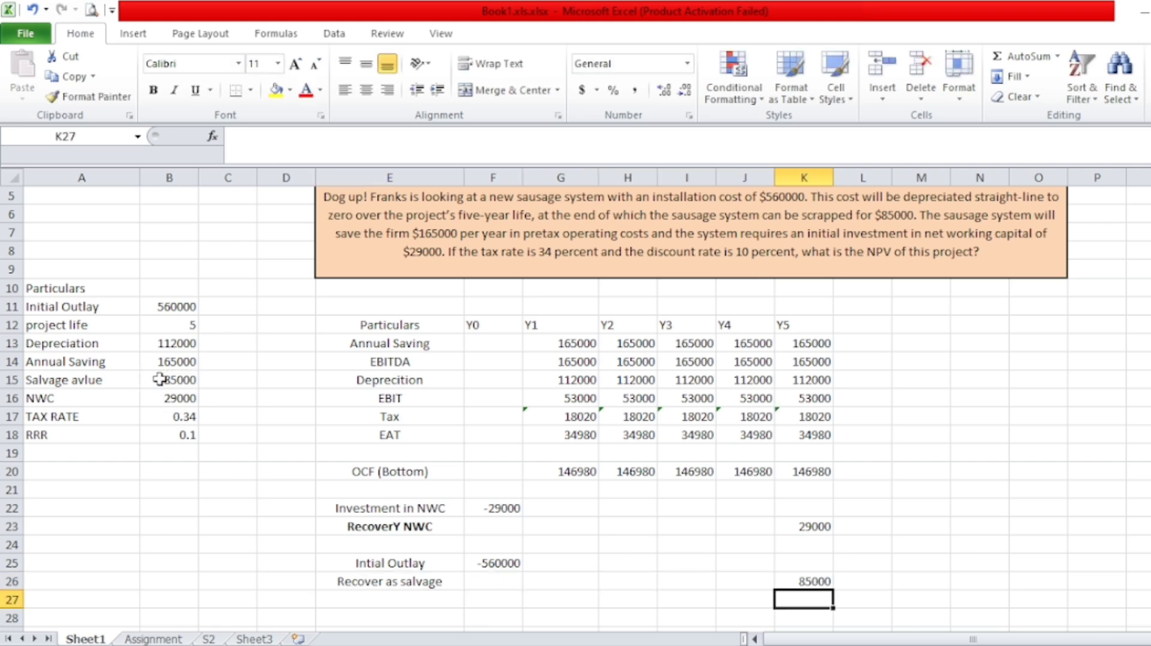
Step: Enter the row label "PCF" in E28, leaving row 27 blank below the salvage row
{"action": "left_click", "coordinate": [338, 603]}
{"action": "key", "text": "Down"}
{"action": "key", "text": "Down"}
{"action": "key", "text": "Down"}
{"action": "key", "text": "Down"}
{"action": "key", "text": "Down"}
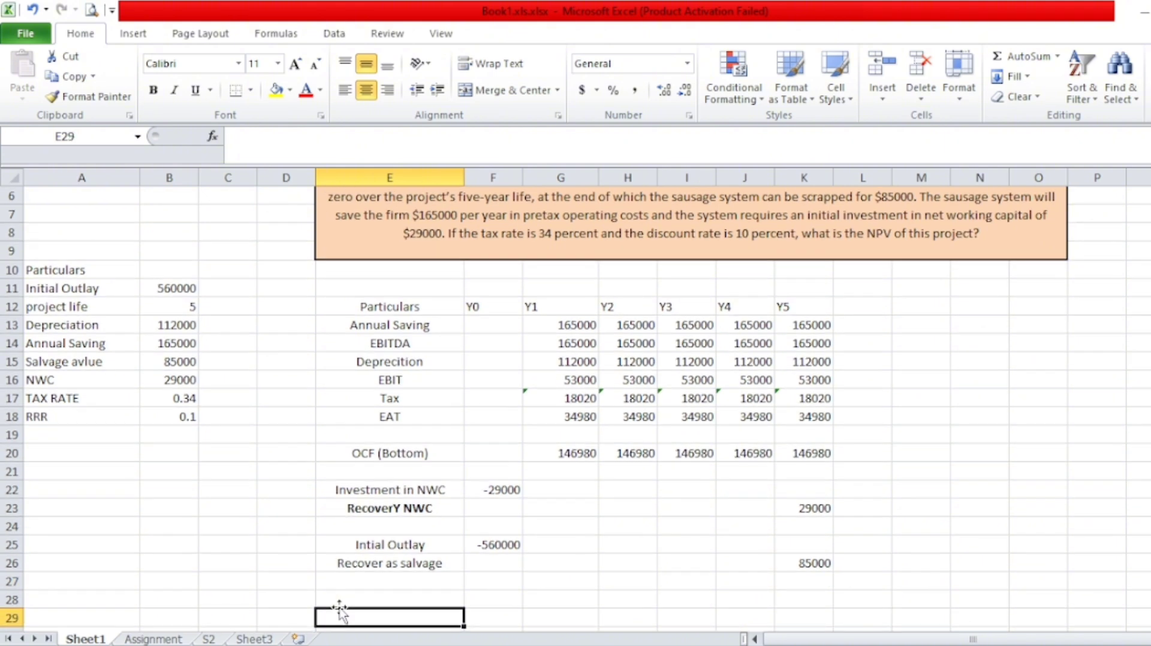
{"action": "key", "text": "Up"}
{"action": "key", "text": "Up"}
{"action": "key", "text": "Up"}
{"action": "key", "text": "Up"}
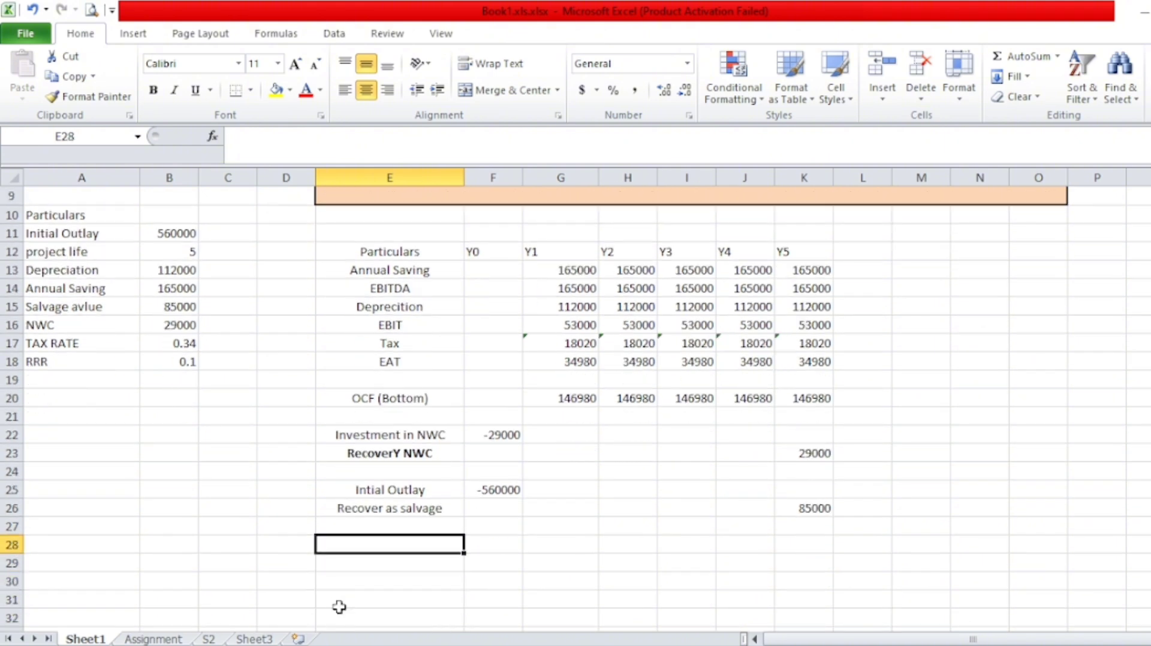
{"action": "type", "text": "PCF"}
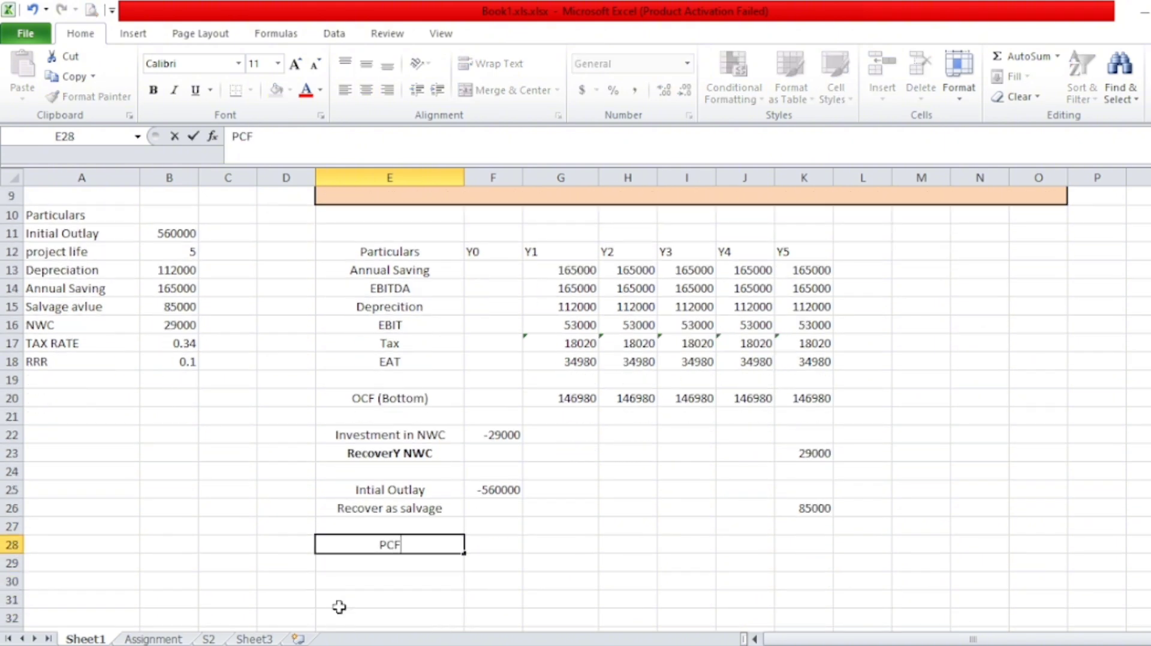
Step: Calculate the project cash flow in F28 with =SUM(F20:F26) and fill the formula across to K28
{"action": "key", "text": "Tab"}
{"action": "type", "text": "="}
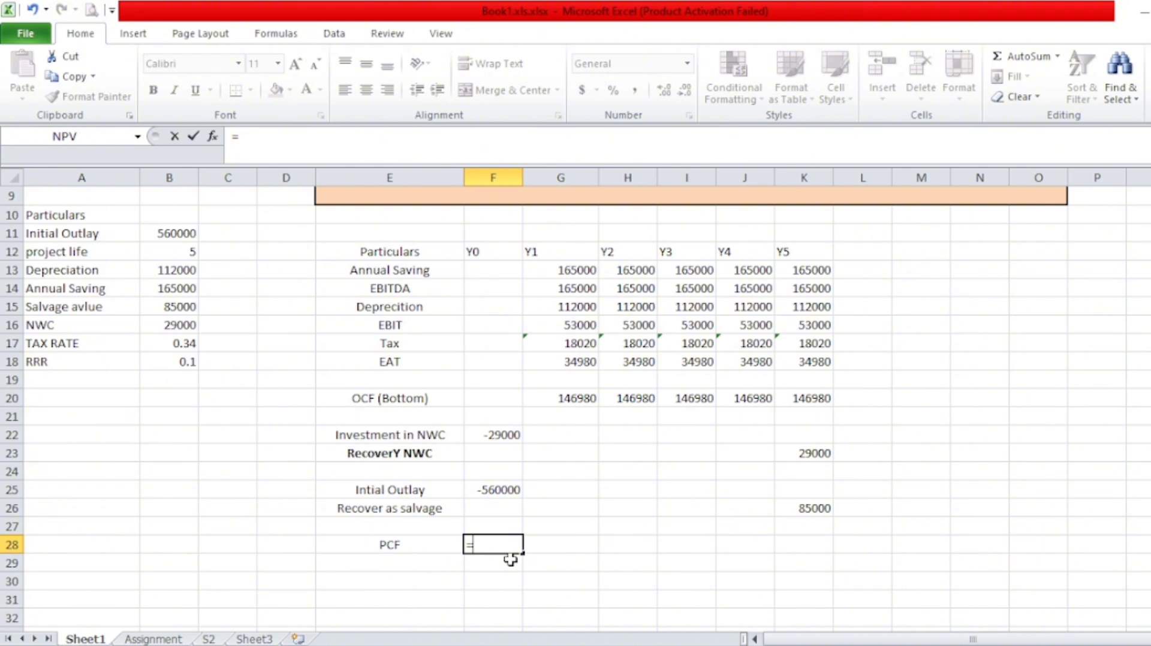
{"action": "type", "text": "SUM("}
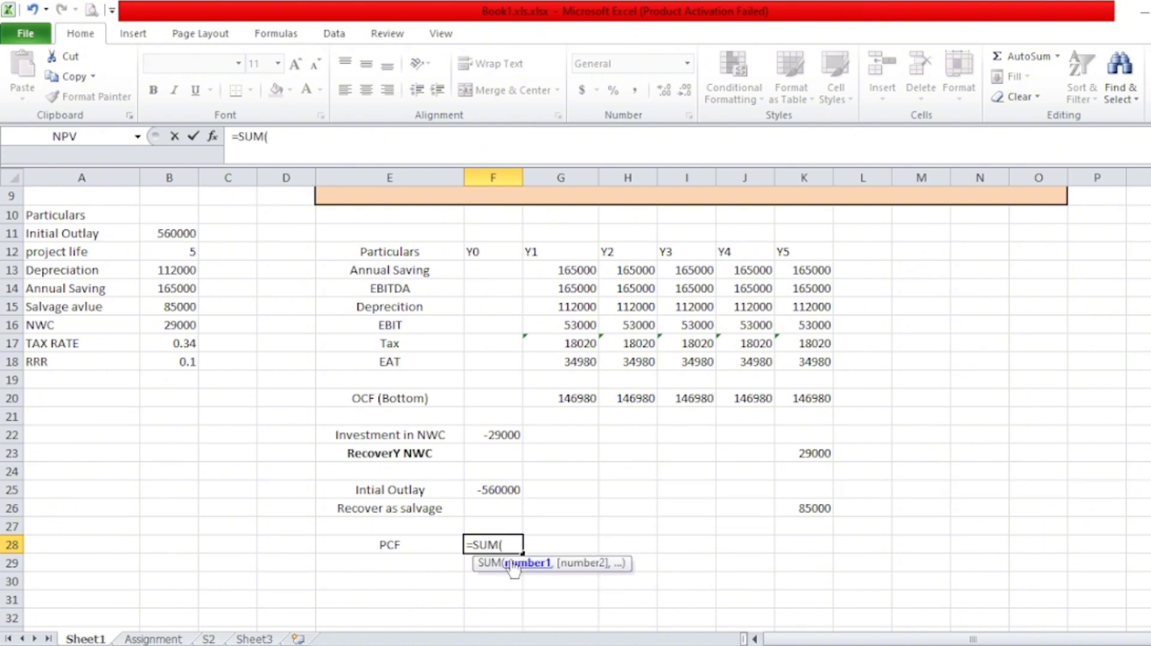
{"action": "left_click_drag", "start_coordinate": [503, 397], "coordinate": [518, 522]}
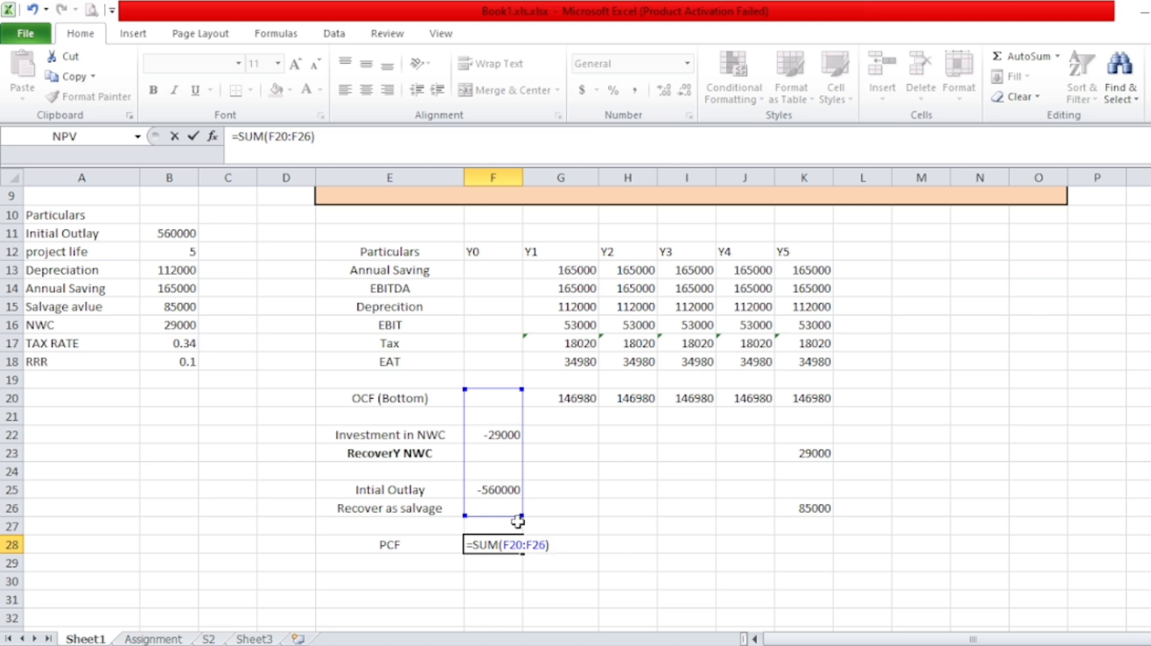
{"action": "key", "text": "Return"}
{"action": "left_click", "coordinate": [515, 544]}
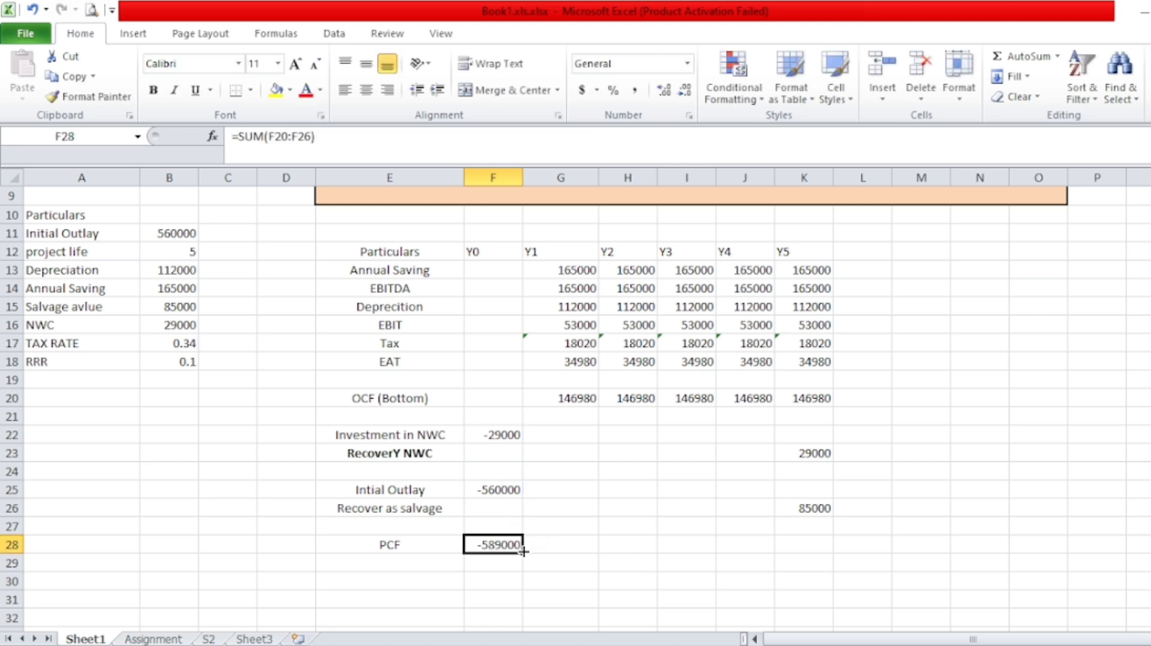
{"action": "left_click_drag", "start_coordinate": [523, 551], "coordinate": [835, 503]}
{"action": "left_click", "coordinate": [621, 596]}
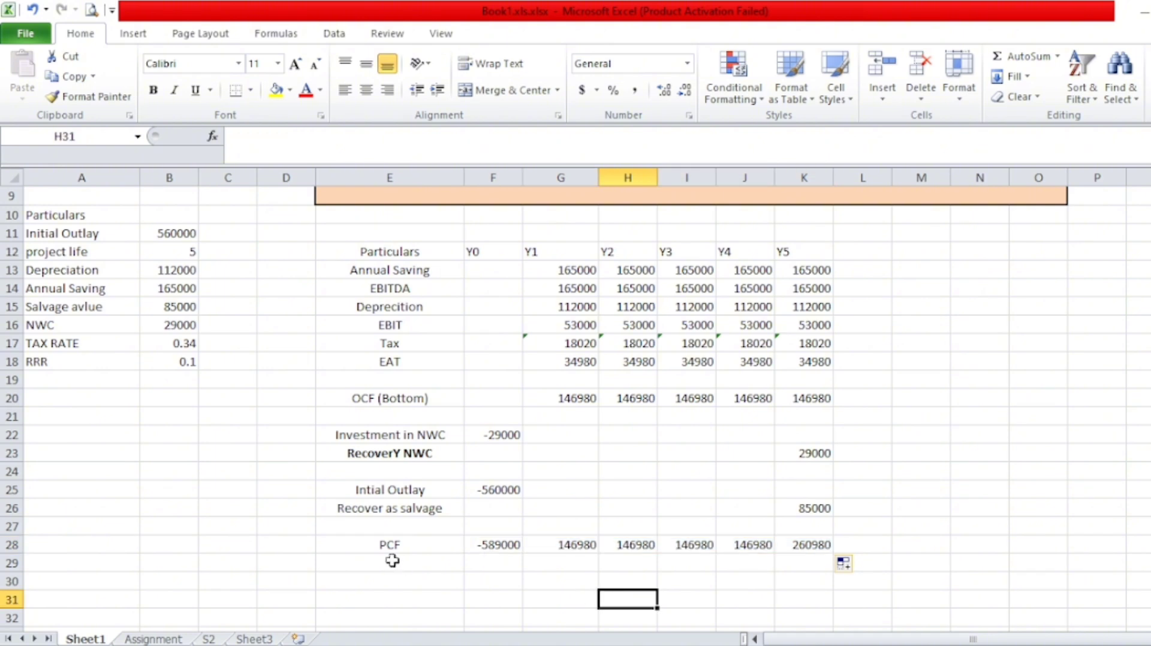
Step: Enter the row label "NPV" in E30, leaving row 29 blank below the PCF row
{"action": "left_click", "coordinate": [382, 578]}
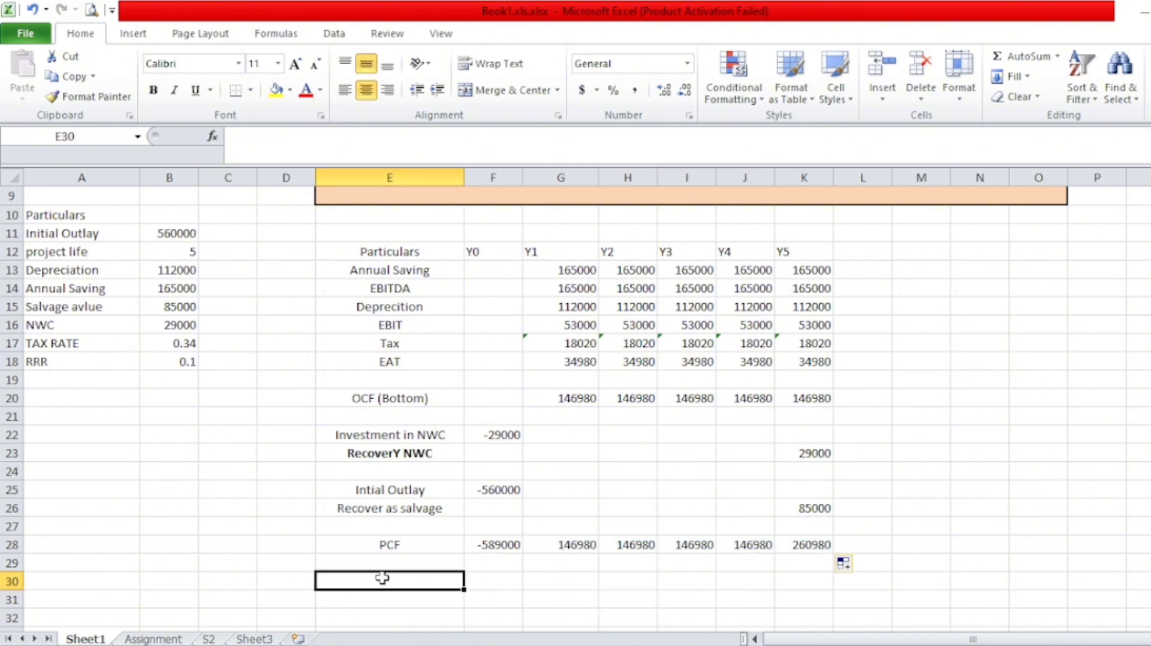
{"action": "type", "text": "N"}
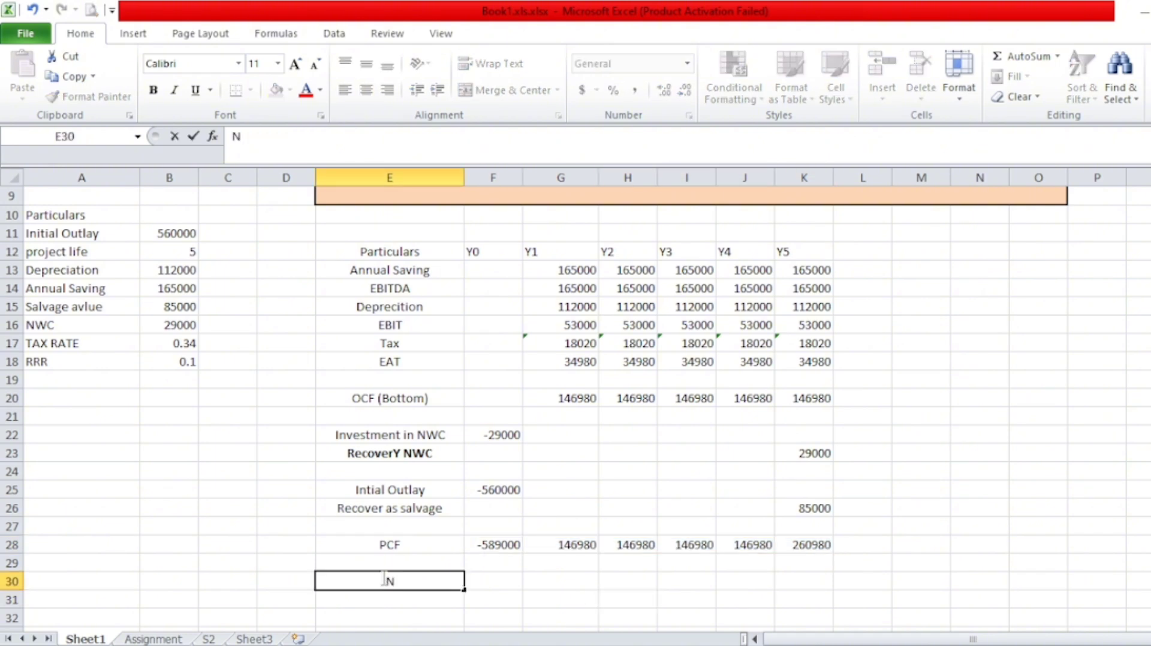
{"action": "type", "text": "VP"}
{"action": "key", "text": "BackSpace"}
{"action": "key", "text": "BackSpace"}
{"action": "type", "text": "P"}
{"action": "key", "text": "BackSpace"}
{"action": "type", "text": "PV"}
{"action": "key", "text": "Tab"}
Step: Calculate the project's net present value in F30 with =NPV(B18,G28:K28)+F28
{"action": "type", "text": "="}
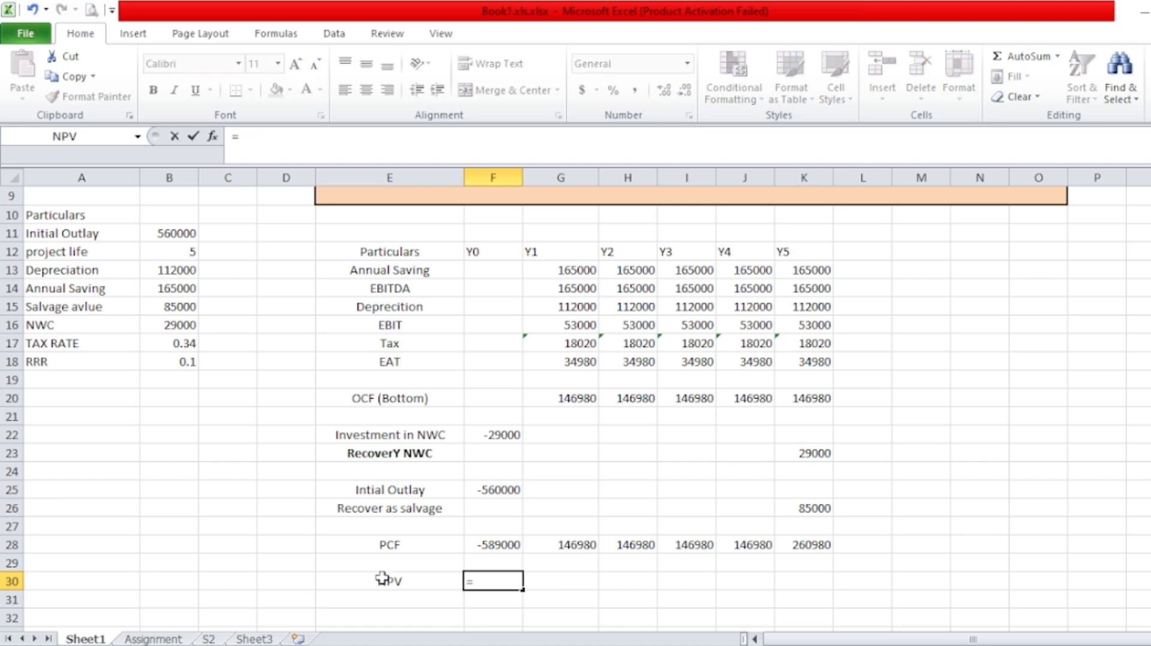
{"action": "type", "text": "N"}
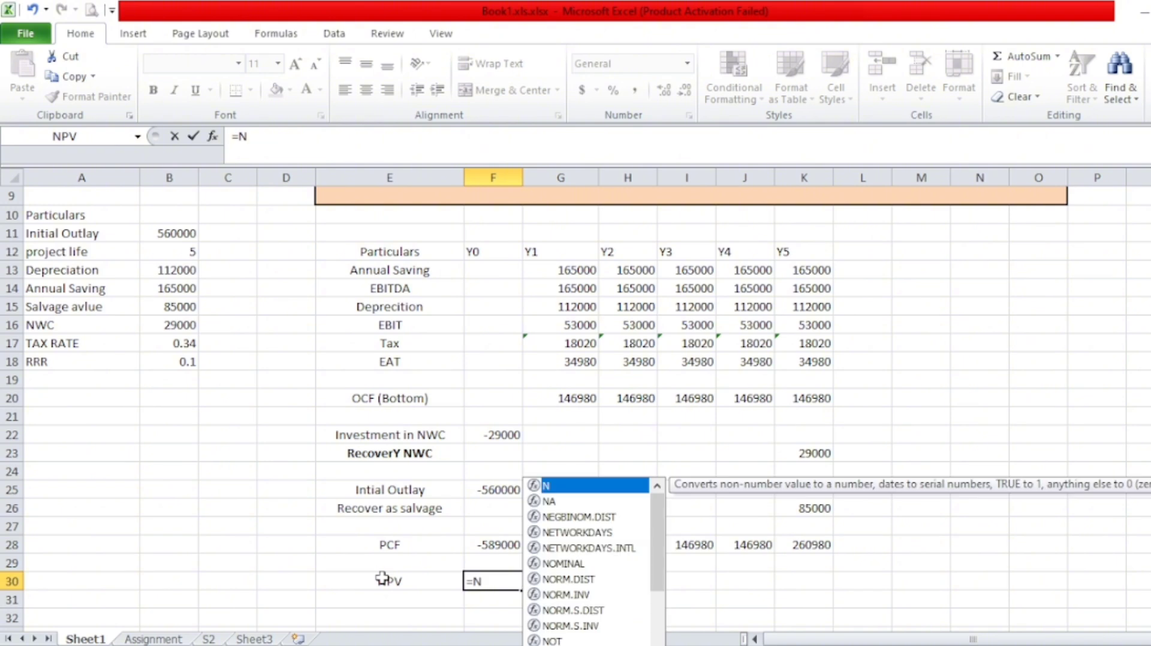
{"action": "type", "text": "PV("}
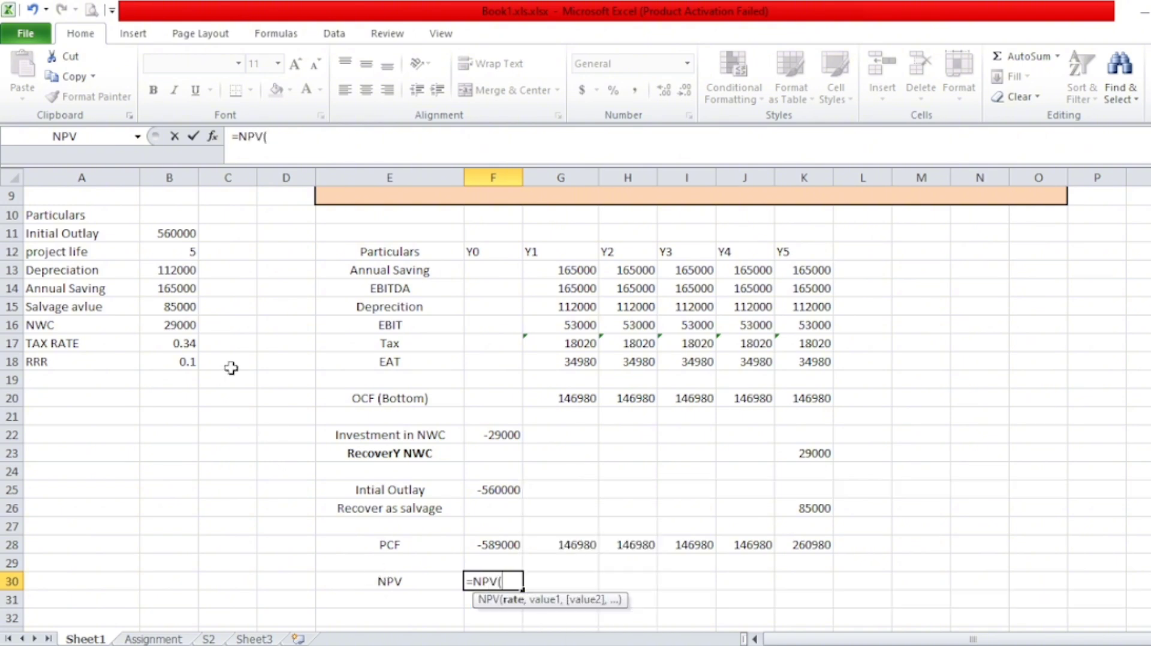
{"action": "left_click", "coordinate": [193, 362]}
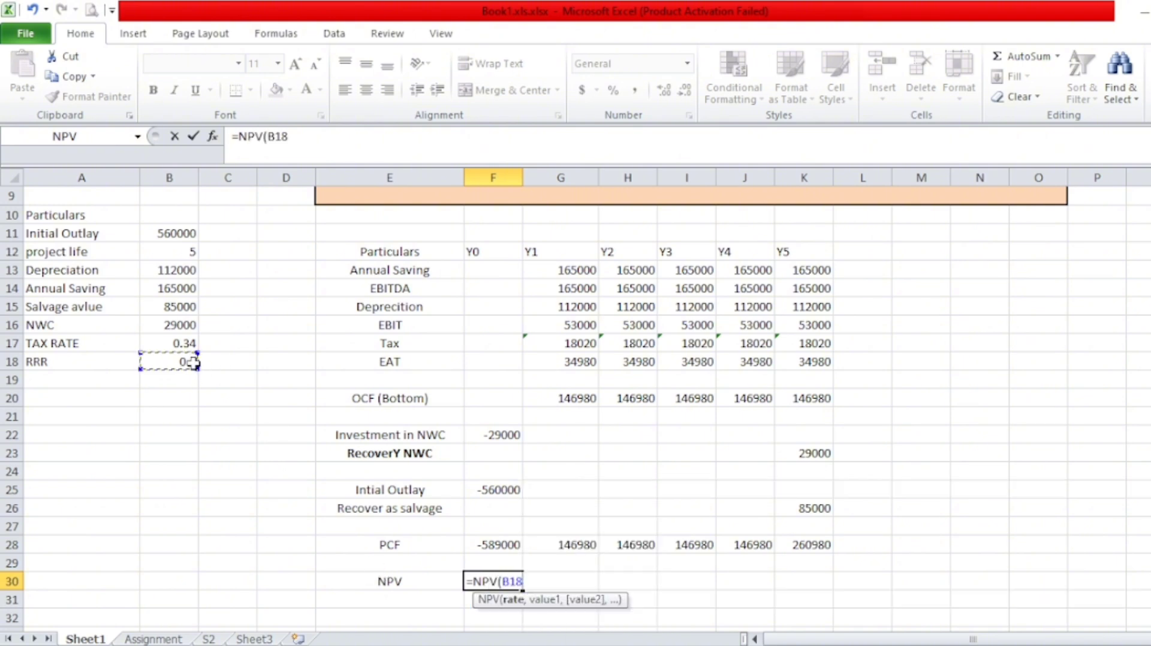
{"action": "type", "text": ","}
{"action": "left_click", "coordinate": [577, 551]}
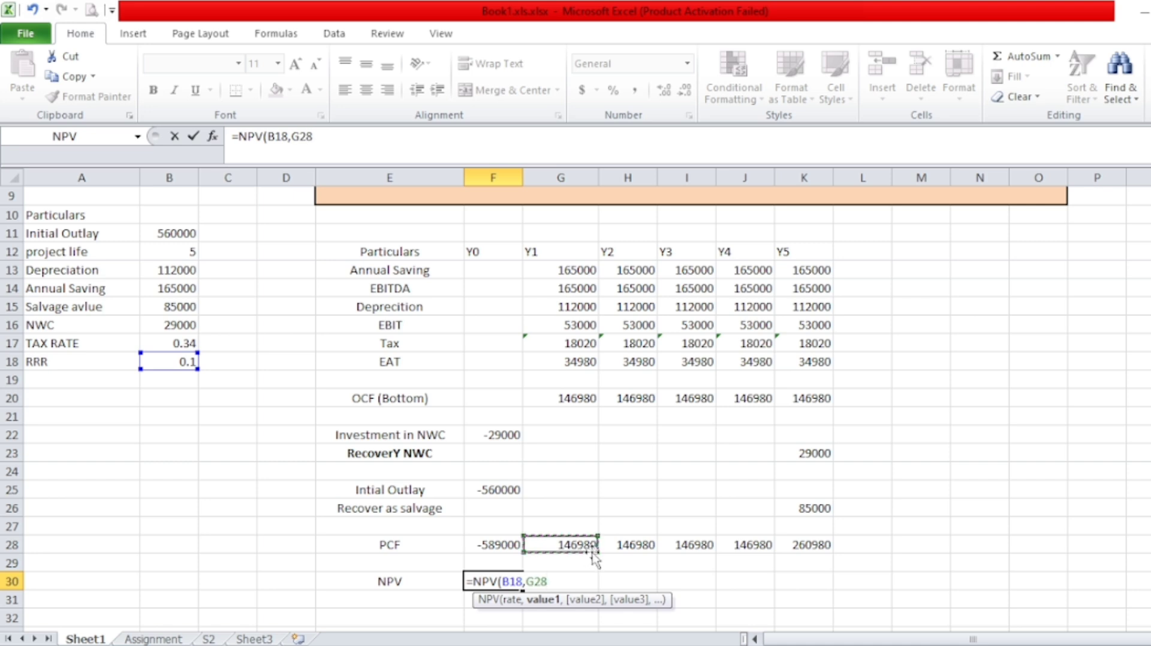
{"action": "left_click_drag", "start_coordinate": [597, 547], "coordinate": [820, 547]}
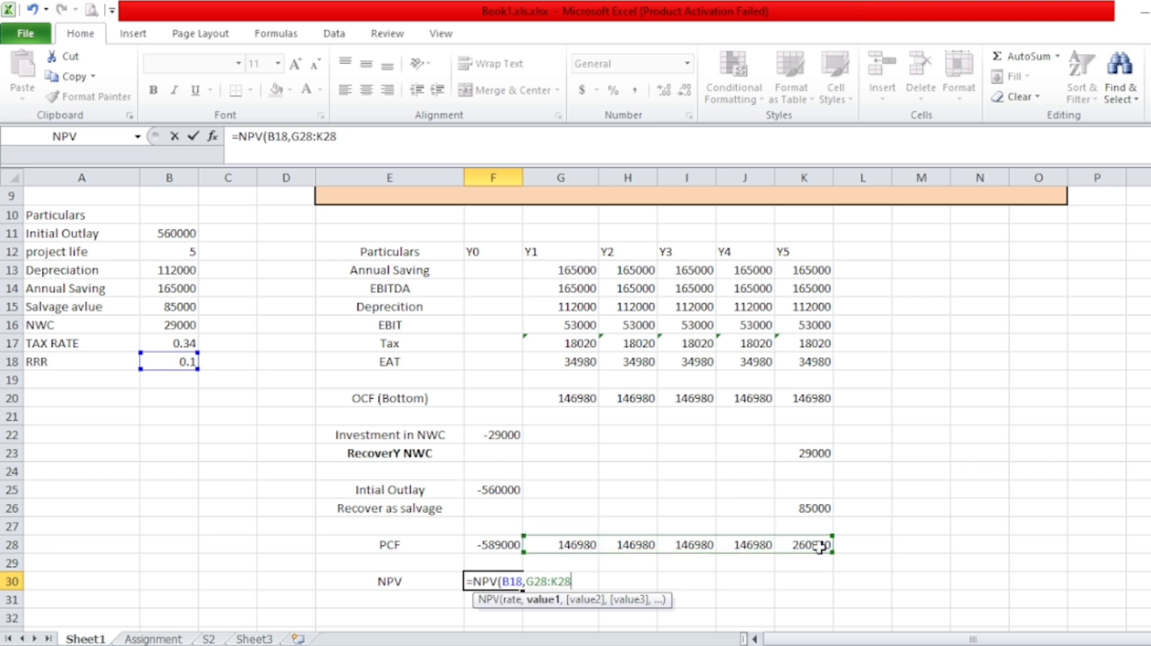
{"action": "type", "text": ")-"}
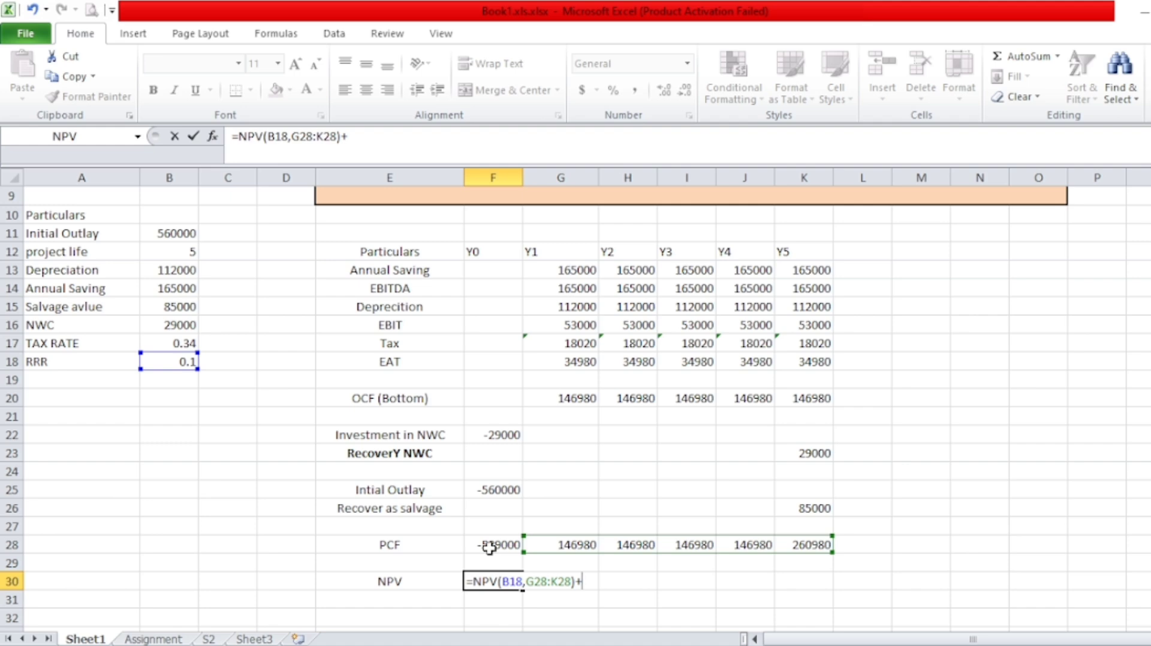
{"action": "left_click", "coordinate": [489, 548]}
{"action": "key", "text": "Return"}
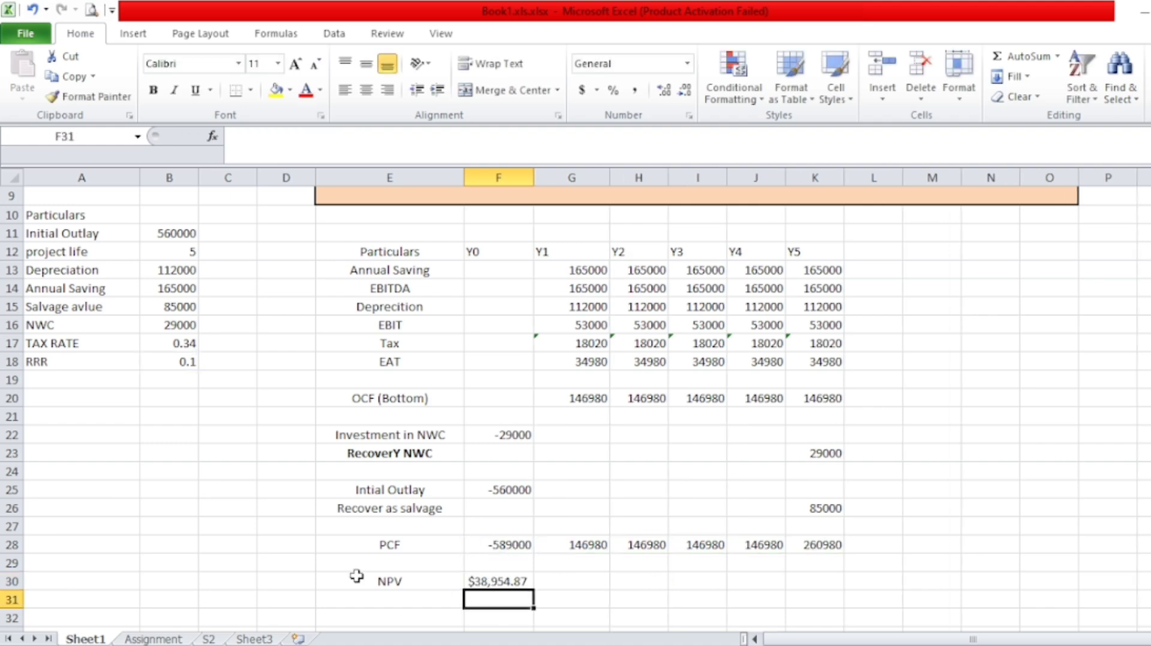
Step: Apply all borders to the input data table in A10:B19
{"action": "scroll", "coordinate": [576, 408], "scroll_direction": "up", "scroll_amount": 1}
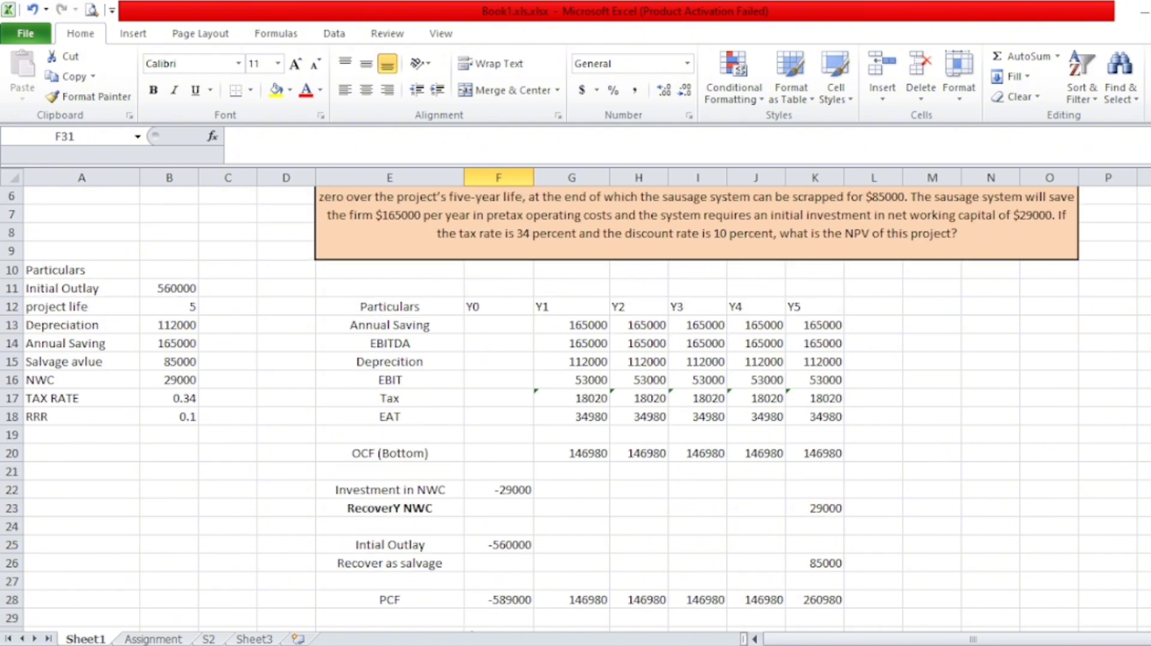
{"action": "scroll", "coordinate": [575, 408], "scroll_direction": "down", "scroll_amount": 2}
{"action": "scroll", "coordinate": [576, 408], "scroll_direction": "up", "scroll_amount": 1}
{"action": "scroll", "coordinate": [575, 407], "scroll_direction": "up", "scroll_amount": 1}
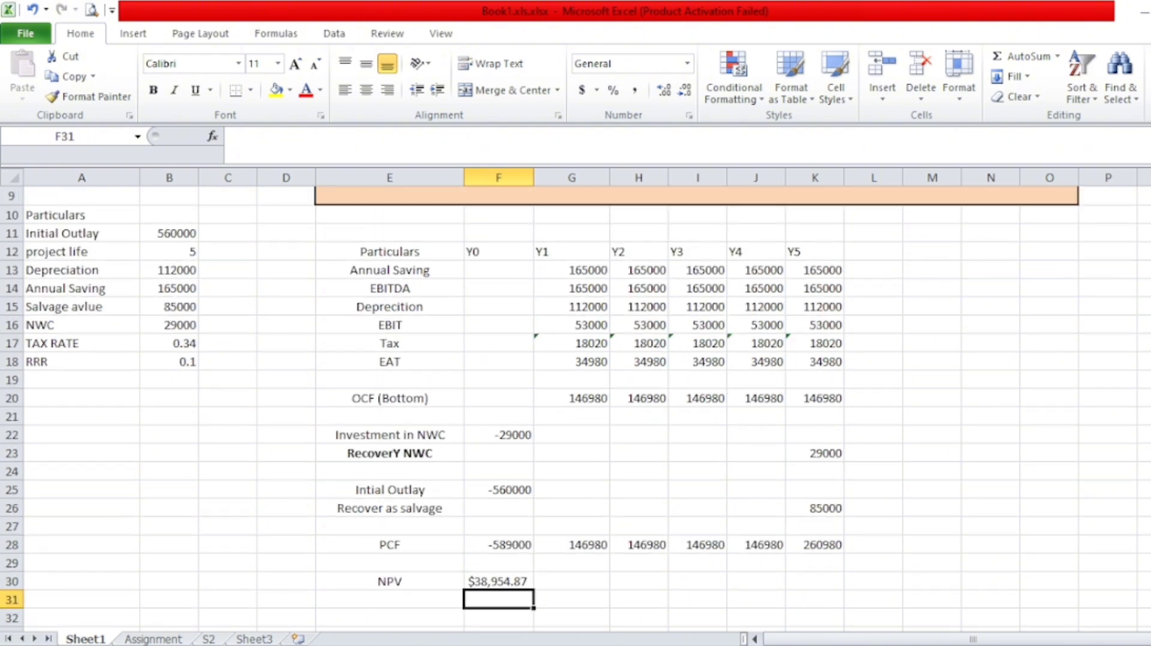
{"action": "scroll", "coordinate": [576, 407], "scroll_direction": "up", "scroll_amount": 1}
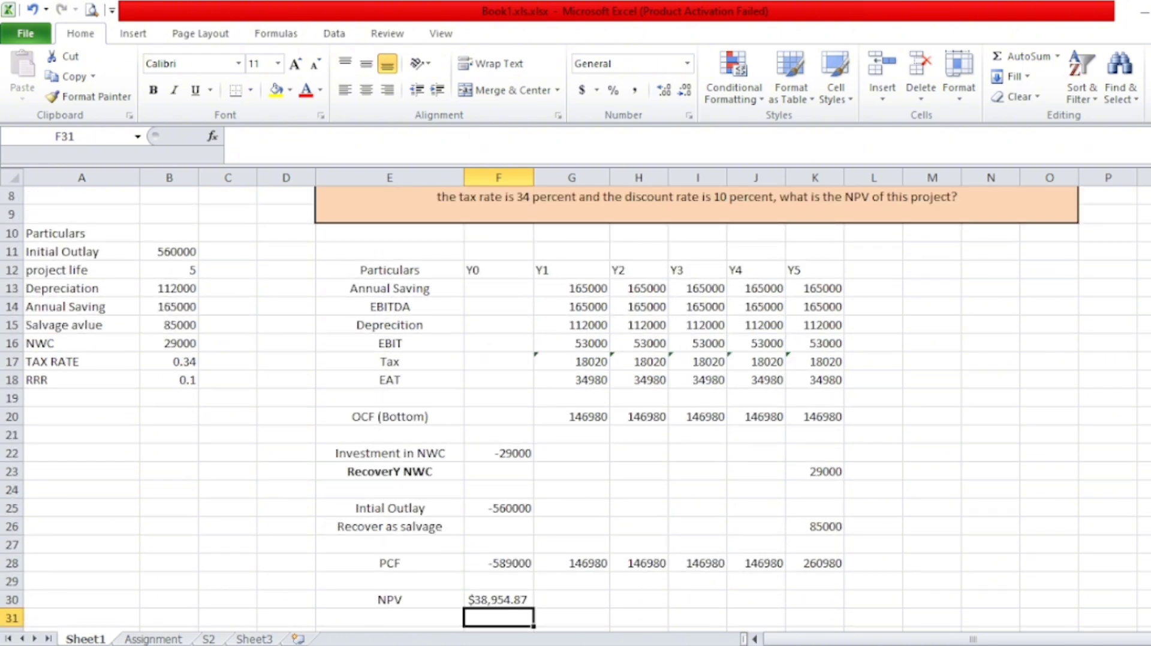
{"action": "scroll", "coordinate": [488, 464], "scroll_direction": "down", "scroll_amount": 1}
{"action": "left_click_drag", "start_coordinate": [191, 377], "coordinate": [25, 215]}
{"action": "left_click", "coordinate": [250, 90]}
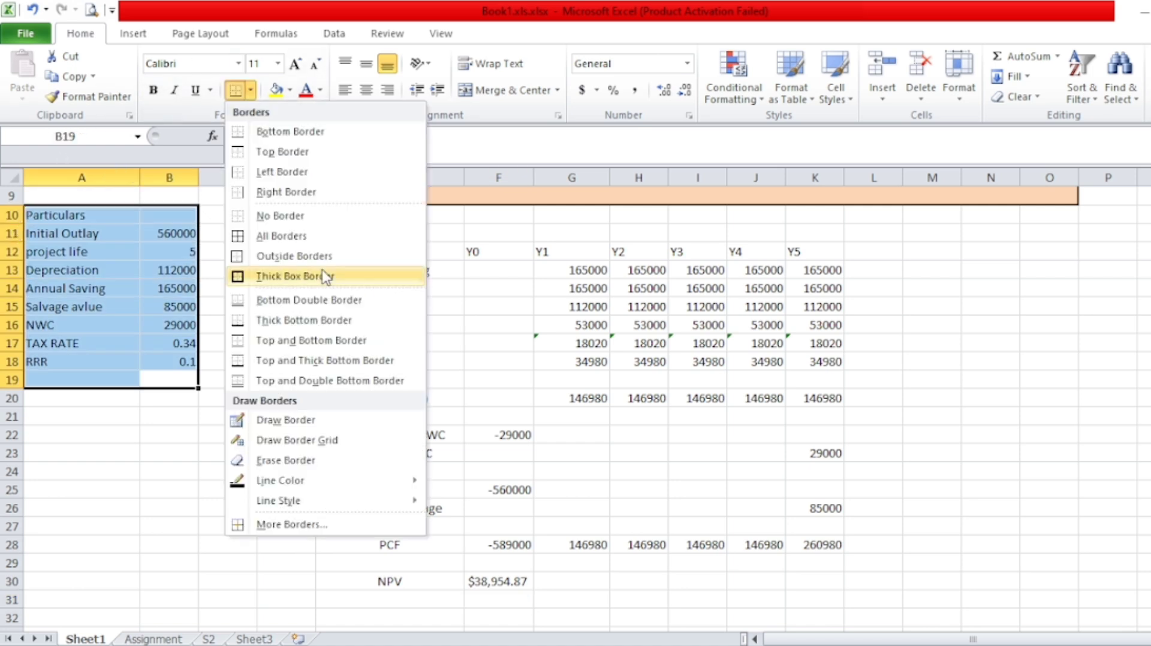
{"action": "left_click", "coordinate": [297, 238]}
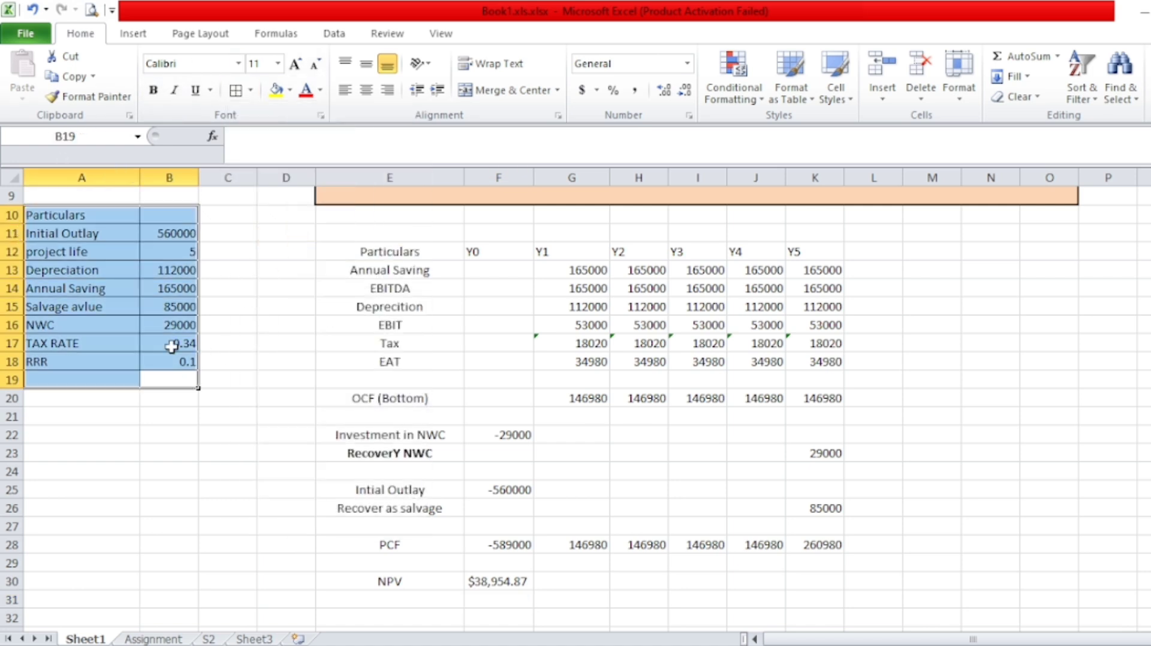
{"action": "left_click", "coordinate": [191, 359]}
Step: Fill the input table's "Particulars" header cells A10:B10 with yellow
{"action": "left_click_drag", "start_coordinate": [159, 215], "coordinate": [72, 216]}
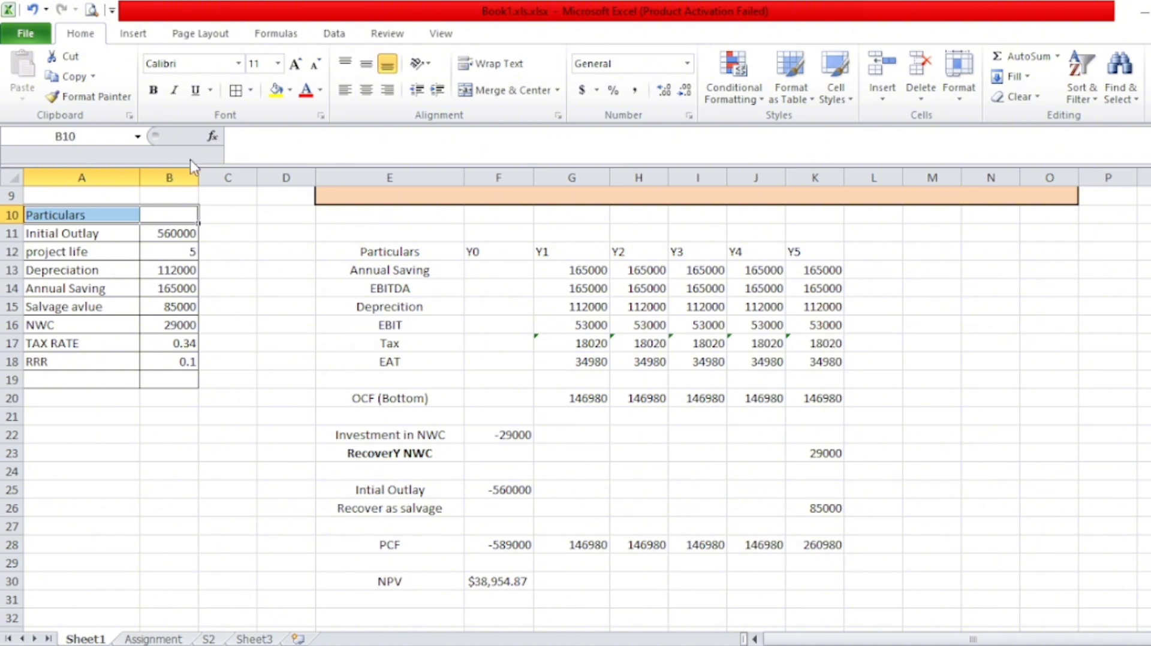
{"action": "left_click", "coordinate": [276, 91]}
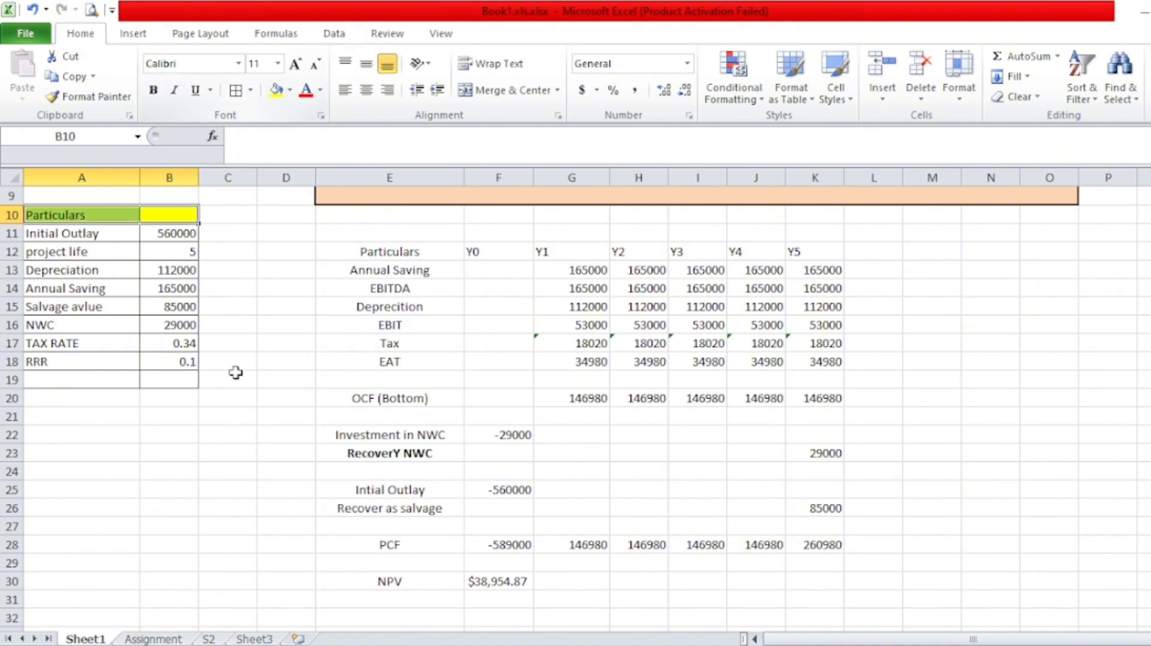
{"action": "left_click", "coordinate": [238, 397]}
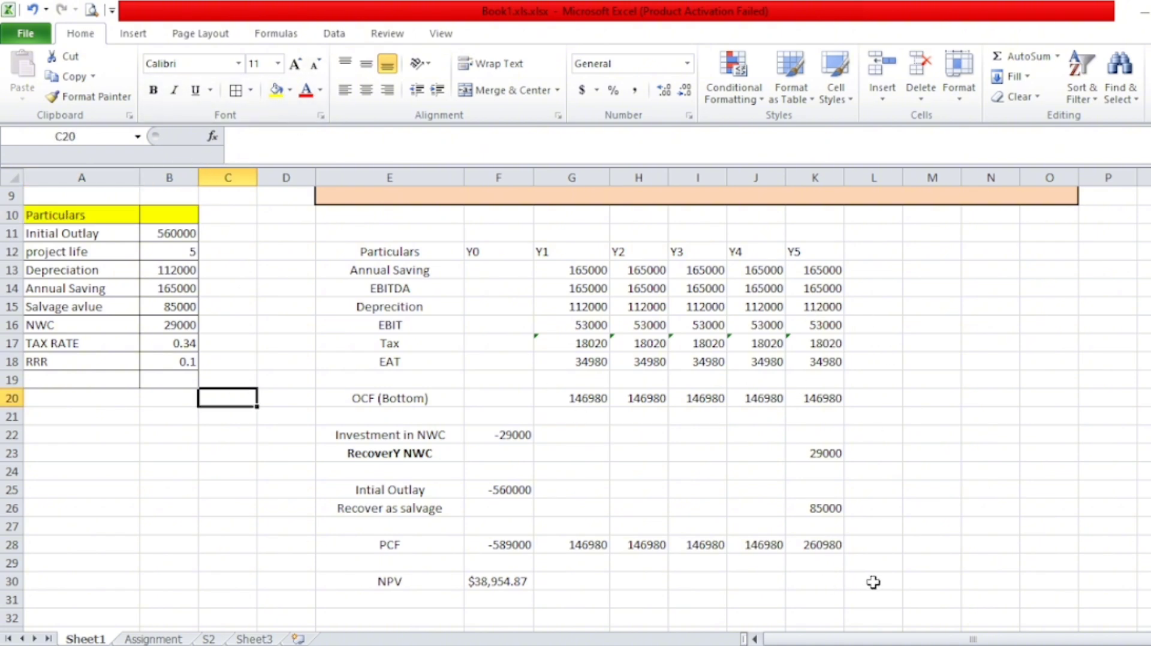
Step: Give the NPV label and value in E30:F30 a thick box border and a light green fill
{"action": "left_click_drag", "start_coordinate": [540, 582], "coordinate": [427, 576]}
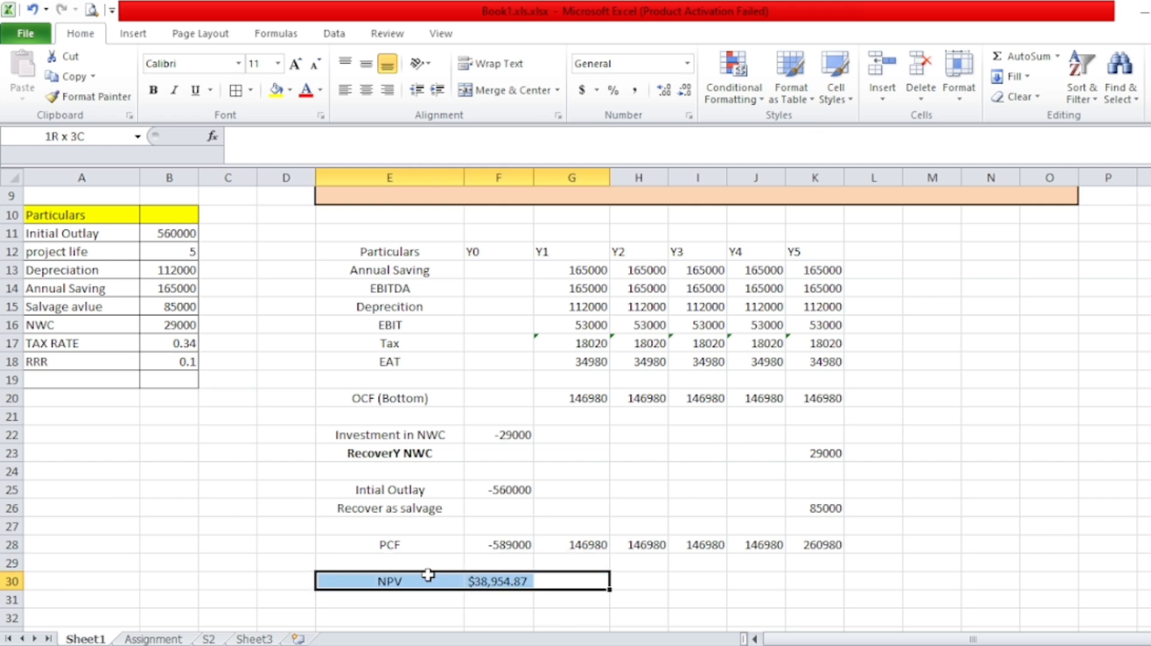
{"action": "left_click_drag", "start_coordinate": [512, 600], "coordinate": [536, 587]}
{"action": "left_click", "coordinate": [537, 588]}
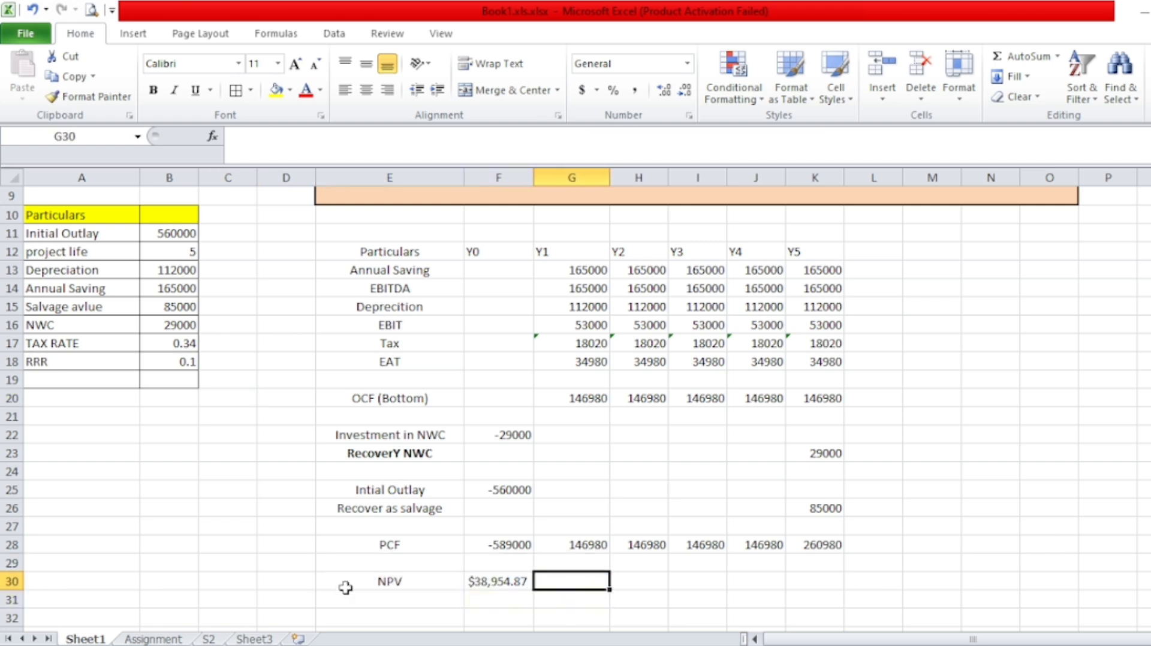
{"action": "left_click_drag", "start_coordinate": [347, 586], "coordinate": [524, 574]}
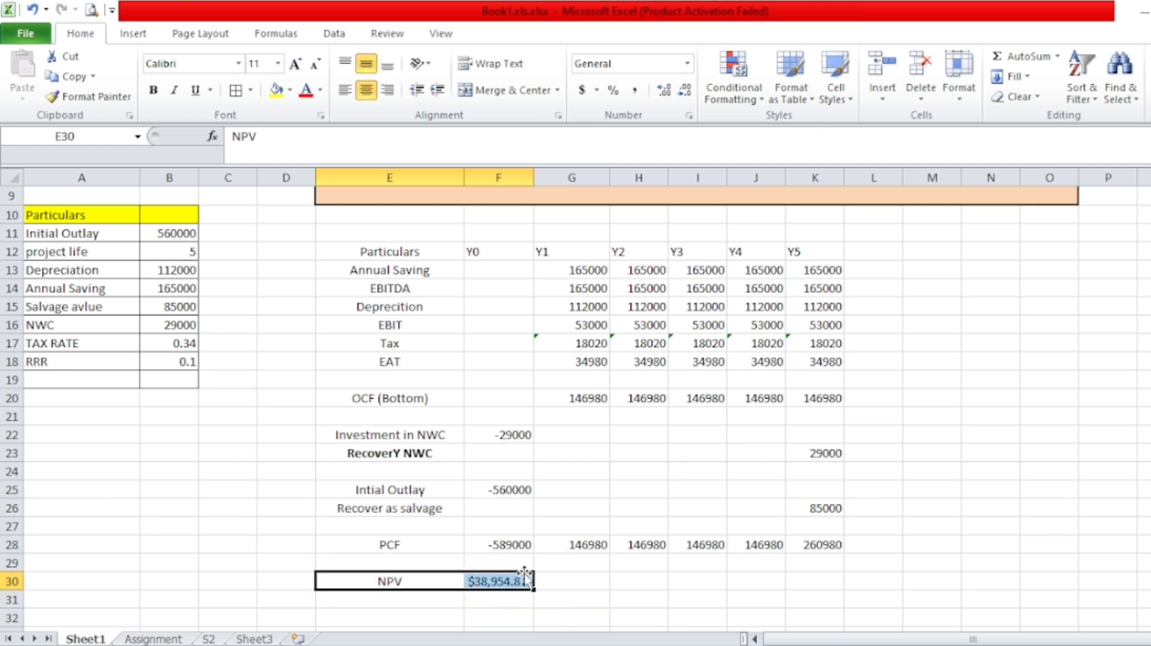
{"action": "left_click", "coordinate": [256, 93]}
{"action": "left_click", "coordinate": [296, 274]}
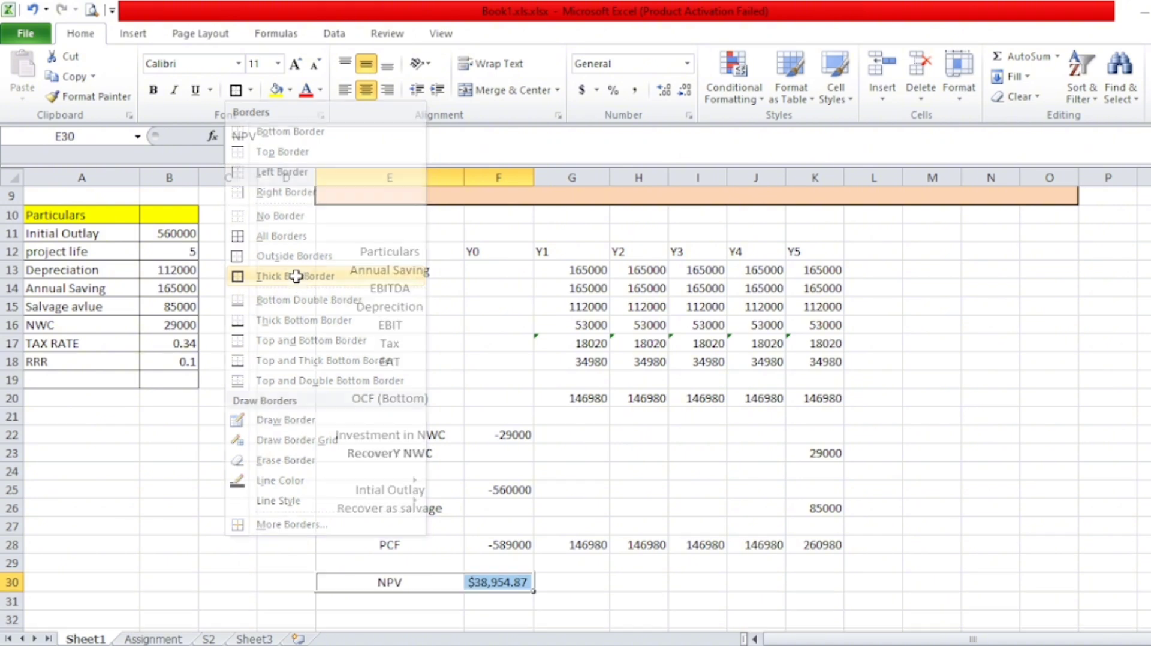
{"action": "left_click", "coordinate": [290, 90]}
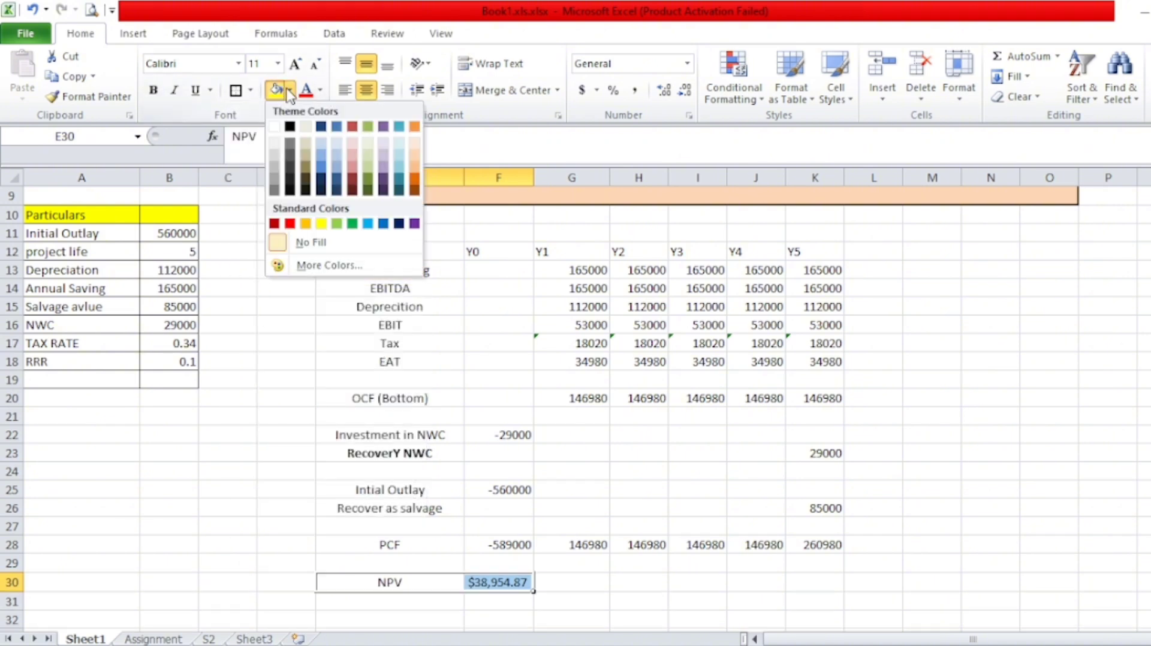
{"action": "left_click", "coordinate": [336, 223]}
{"action": "left_click", "coordinate": [648, 621]}
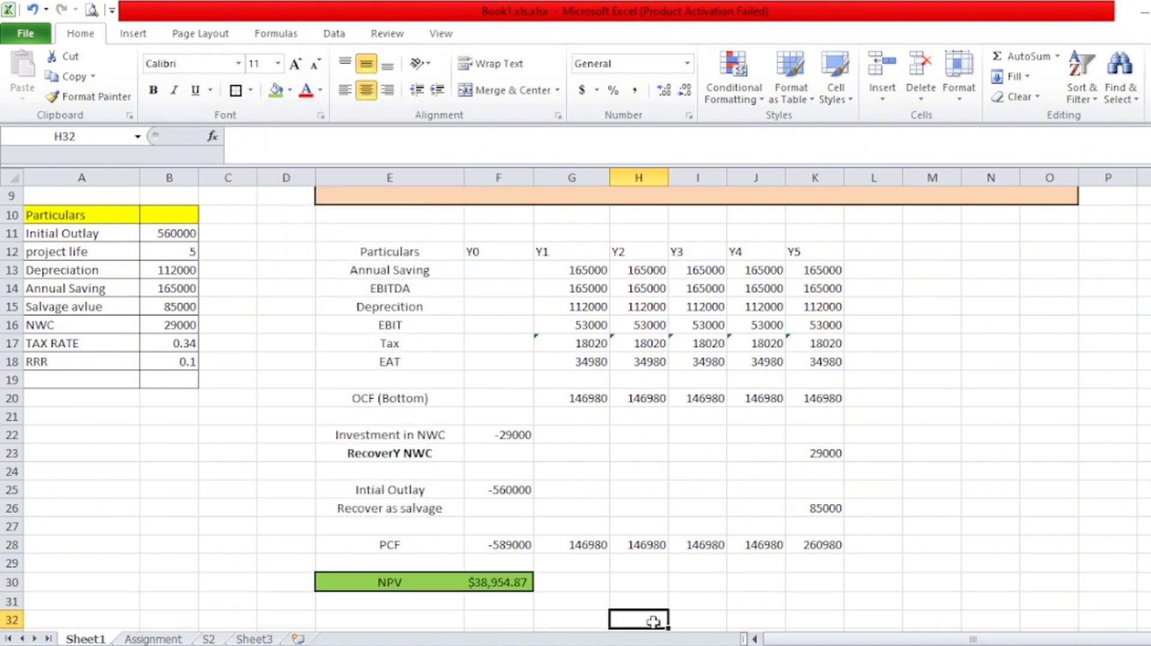
Step: Fill the cash flow table's header row E12:K12, from Particulars to Y5, with yellow
{"action": "scroll", "coordinate": [893, 341], "scroll_direction": "down", "scroll_amount": 1}
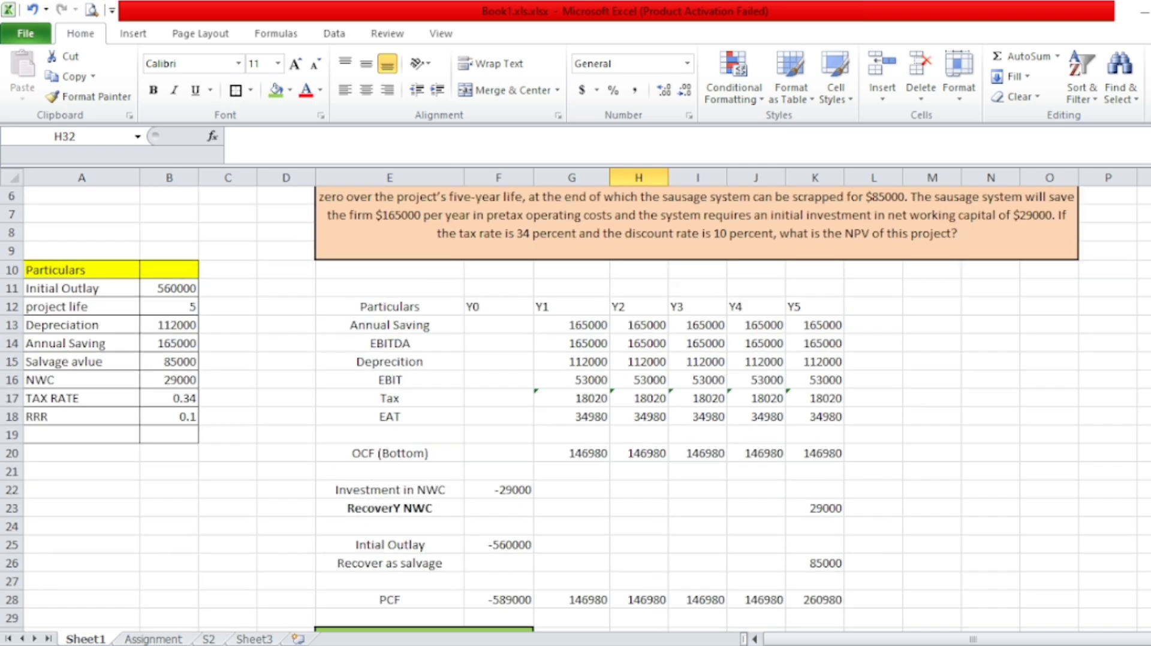
{"action": "left_click_drag", "start_coordinate": [848, 307], "coordinate": [398, 307]}
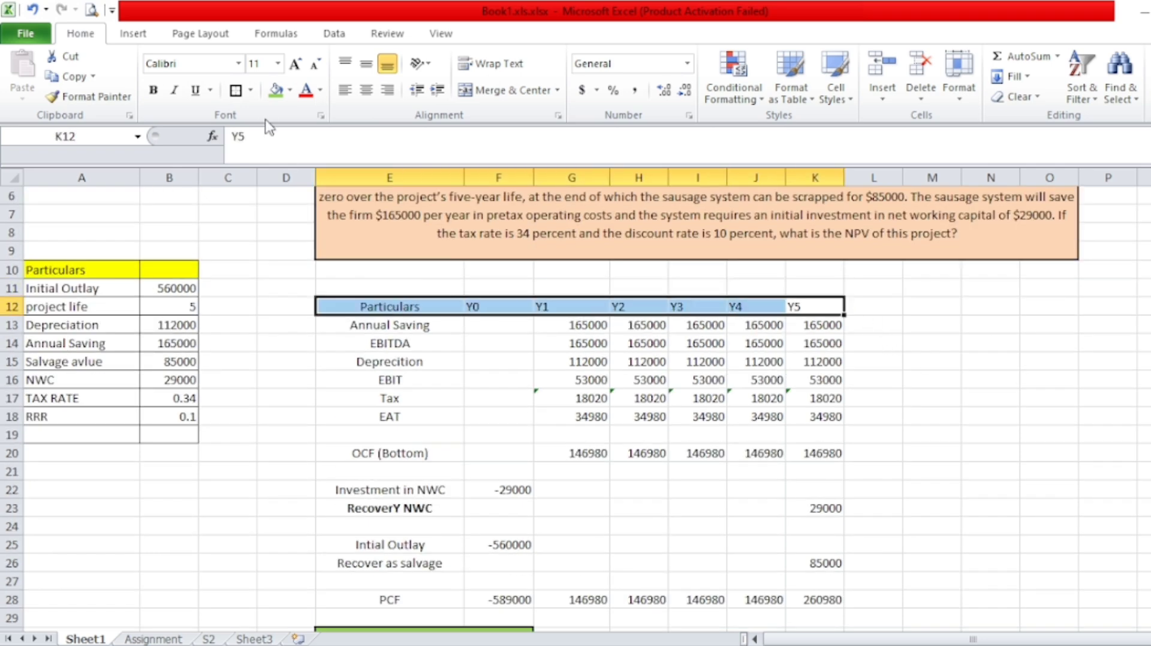
{"action": "left_click", "coordinate": [290, 90]}
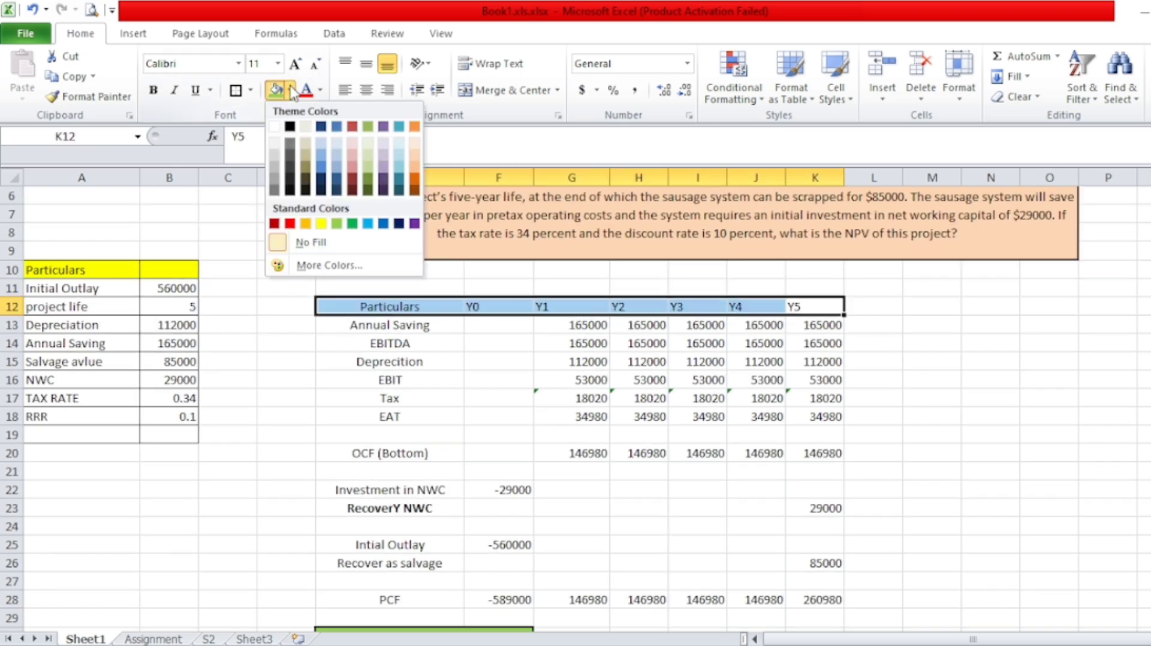
{"action": "left_click", "coordinate": [320, 224]}
Step: Remove the bold from the NWC recovery label in E23 and correct its text to "Recovery NWC"
{"action": "scroll", "coordinate": [786, 423], "scroll_direction": "down", "scroll_amount": 2}
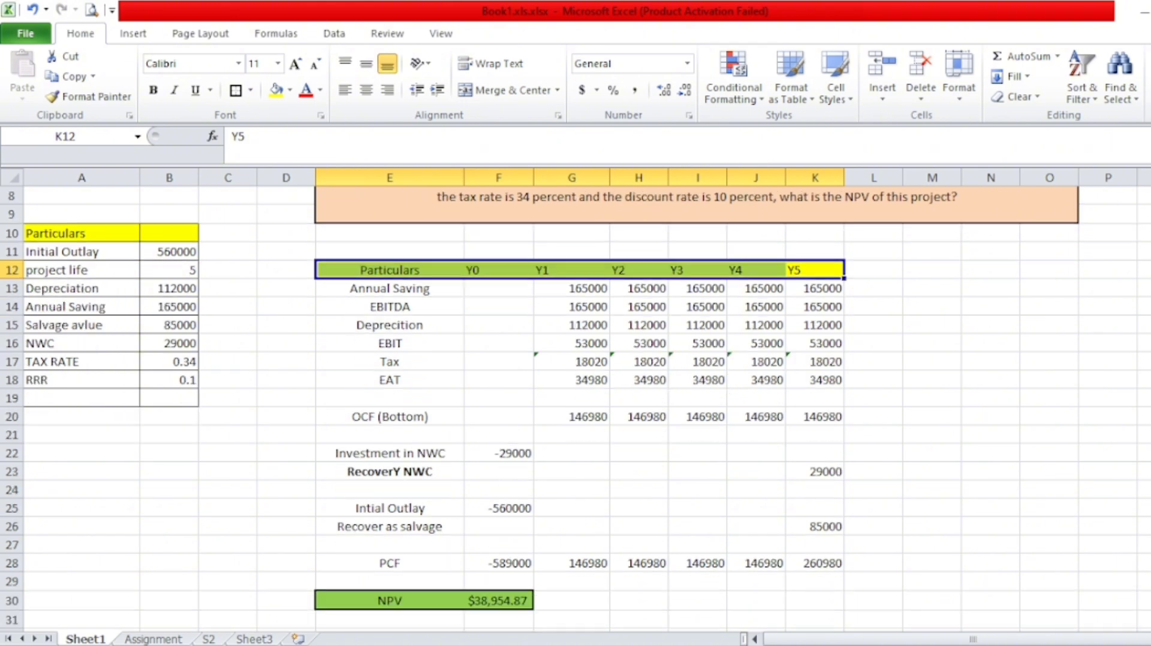
{"action": "double_click", "coordinate": [427, 436]}
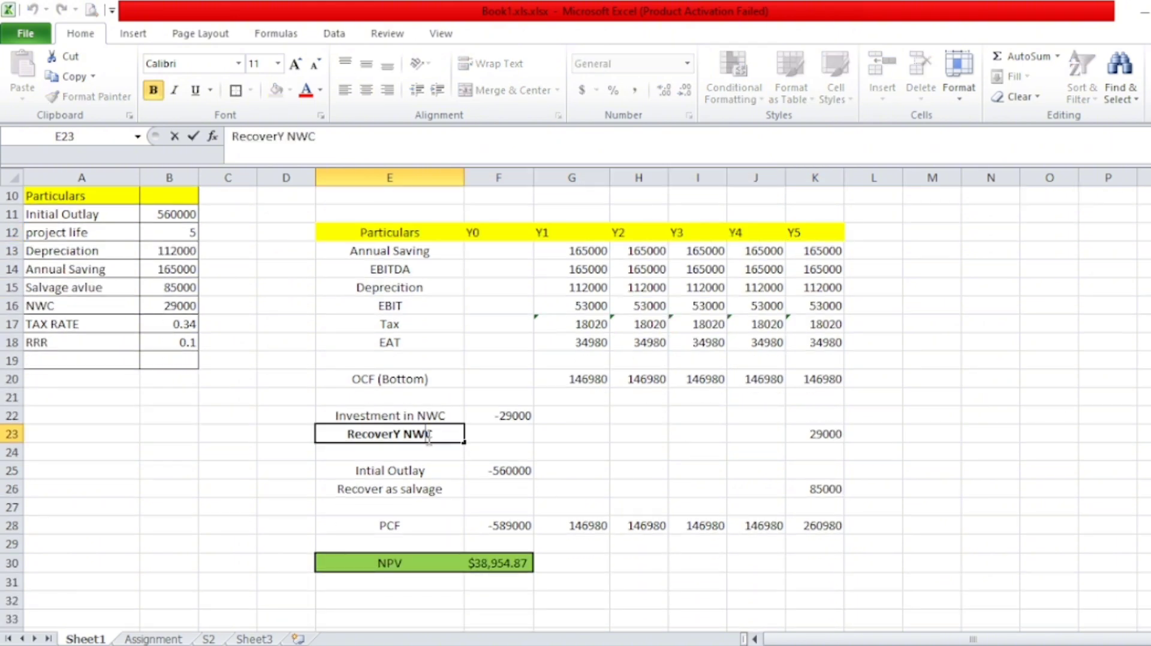
{"action": "left_click_drag", "start_coordinate": [439, 436], "coordinate": [343, 432]}
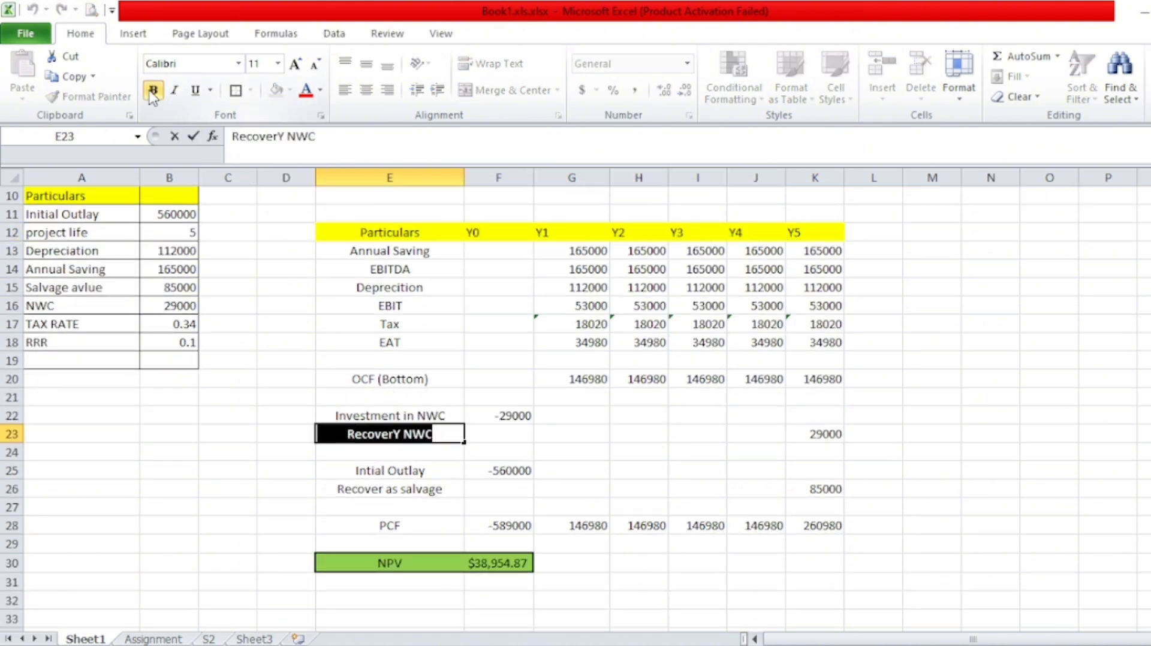
{"action": "left_click", "coordinate": [395, 432]}
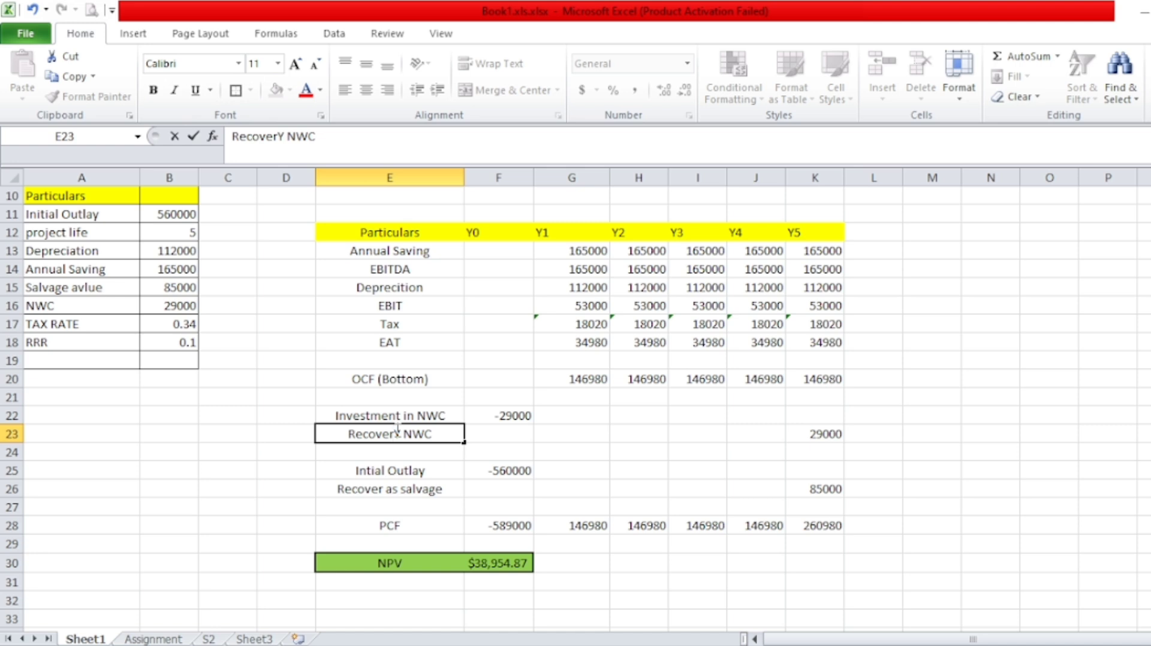
{"action": "key", "text": "BackSpace"}
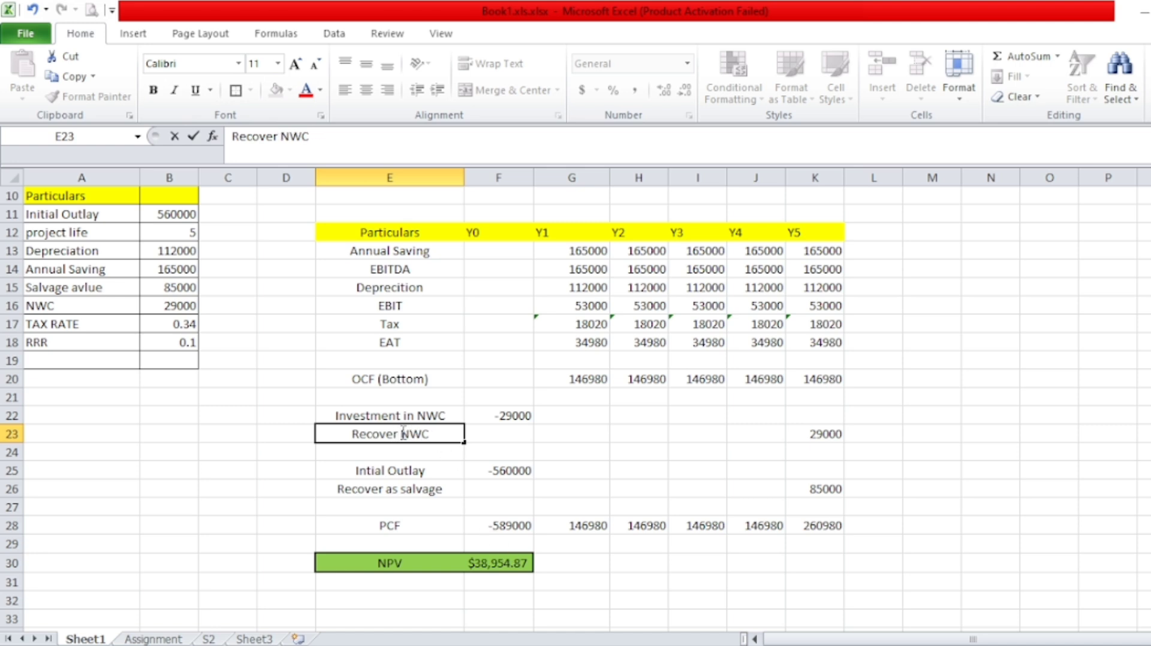
{"action": "type", "text": "y"}
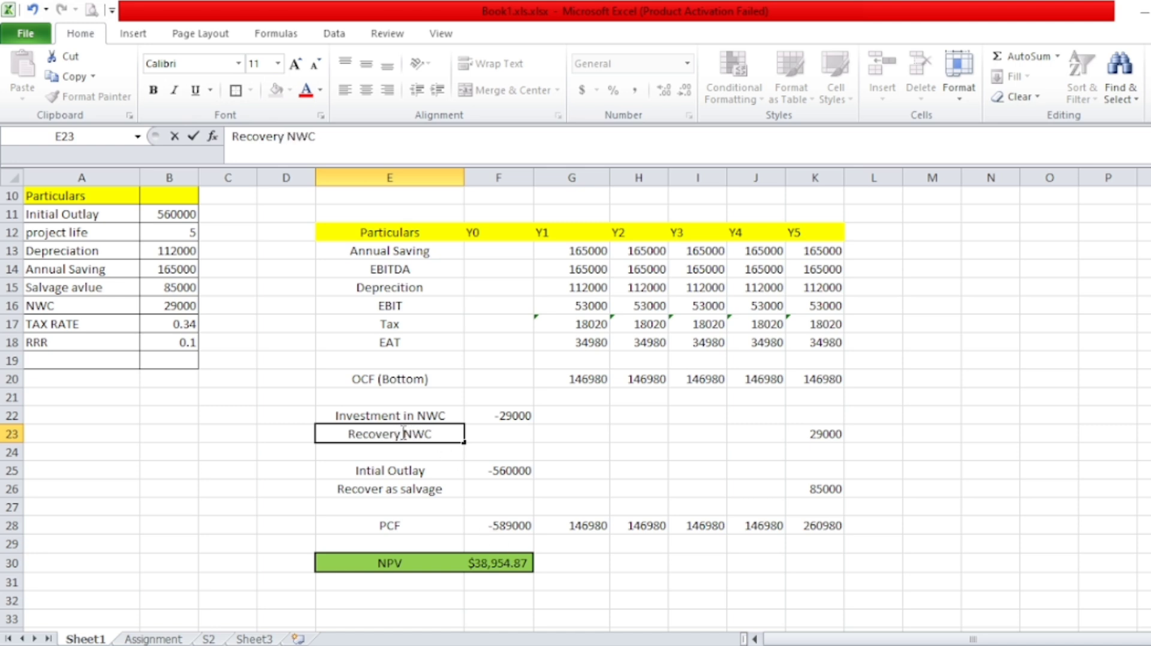
Step: Fill the PCF row E28:K28 with yellow
{"action": "left_click_drag", "start_coordinate": [821, 526], "coordinate": [379, 525]}
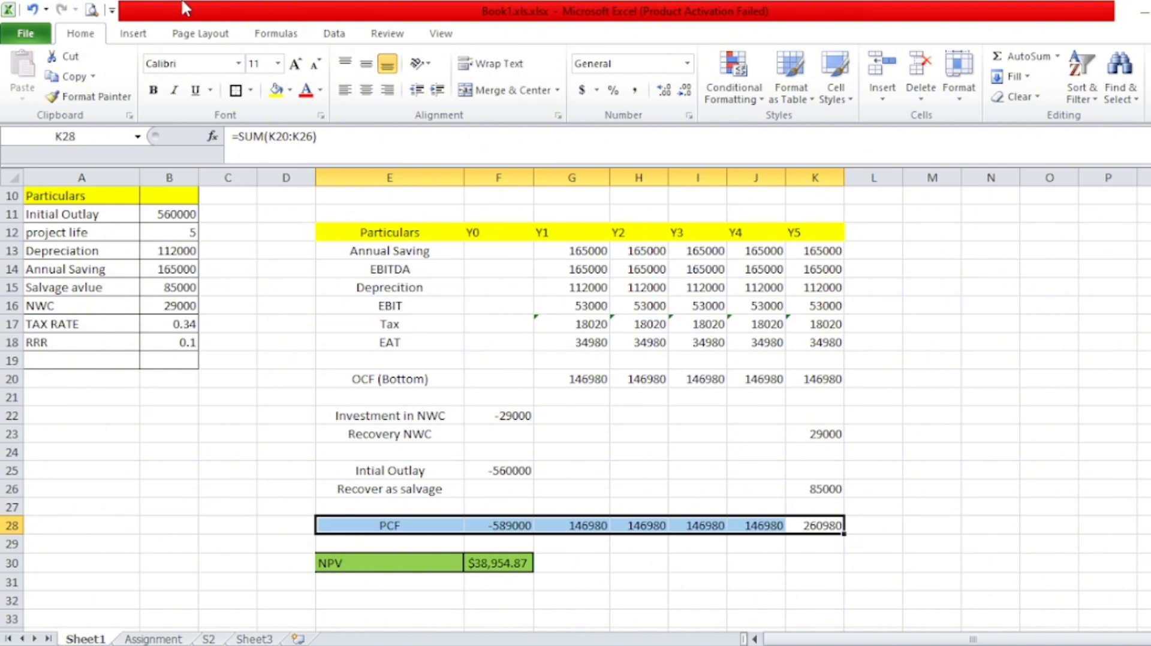
{"action": "left_click", "coordinate": [276, 93]}
{"action": "left_click", "coordinate": [697, 342]}
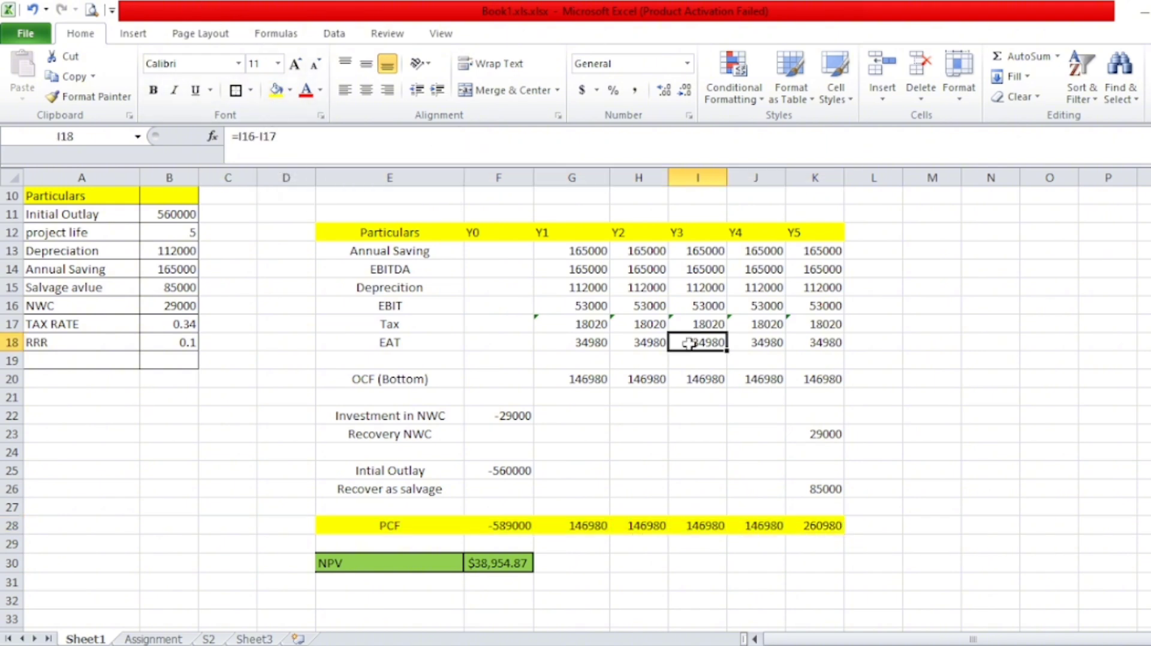
Step: Apply all borders to the cash flow table and NPV area, E12:K33
{"action": "left_click_drag", "start_coordinate": [839, 616], "coordinate": [332, 228]}
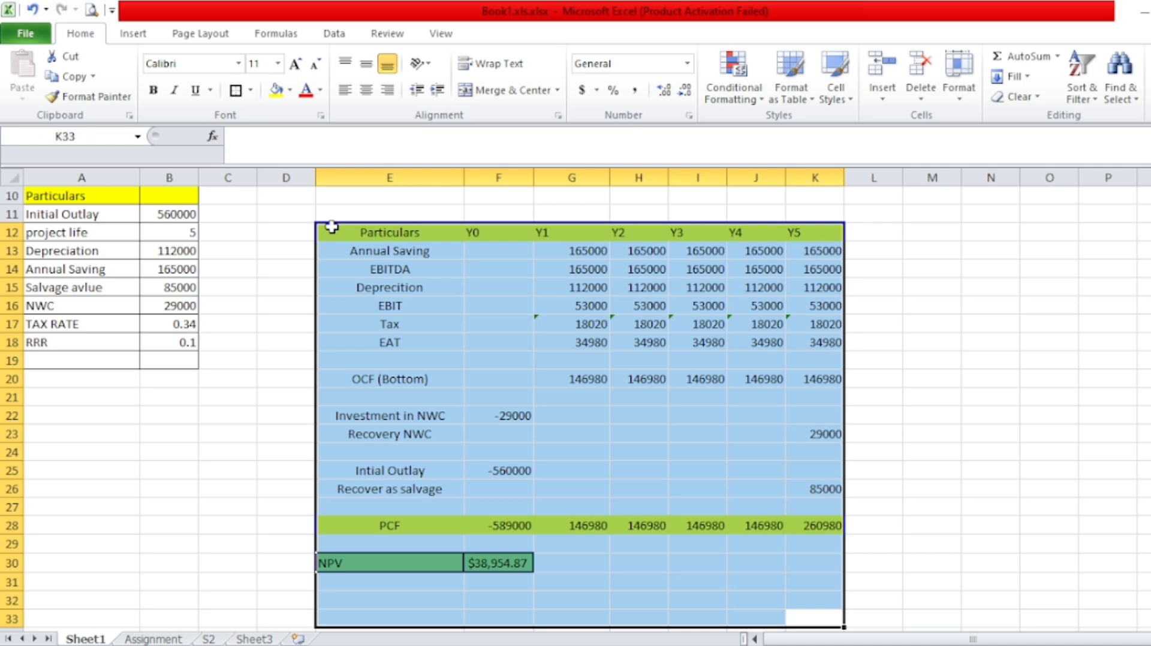
{"action": "left_click", "coordinate": [251, 90]}
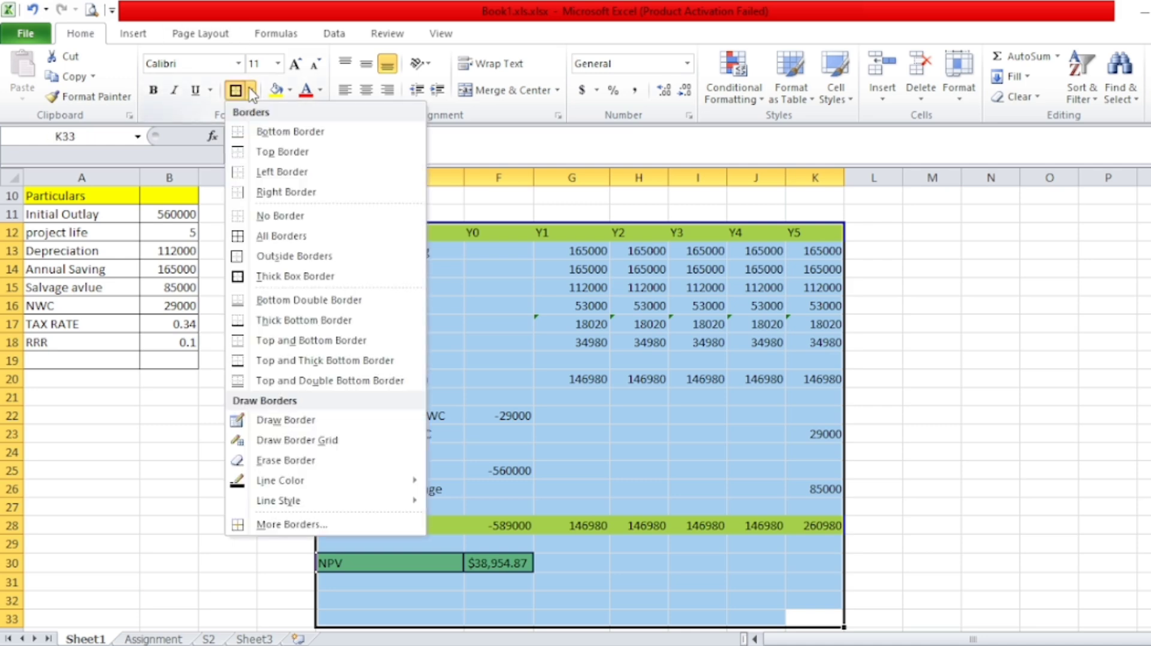
{"action": "left_click", "coordinate": [309, 236]}
{"action": "left_click", "coordinate": [916, 416]}
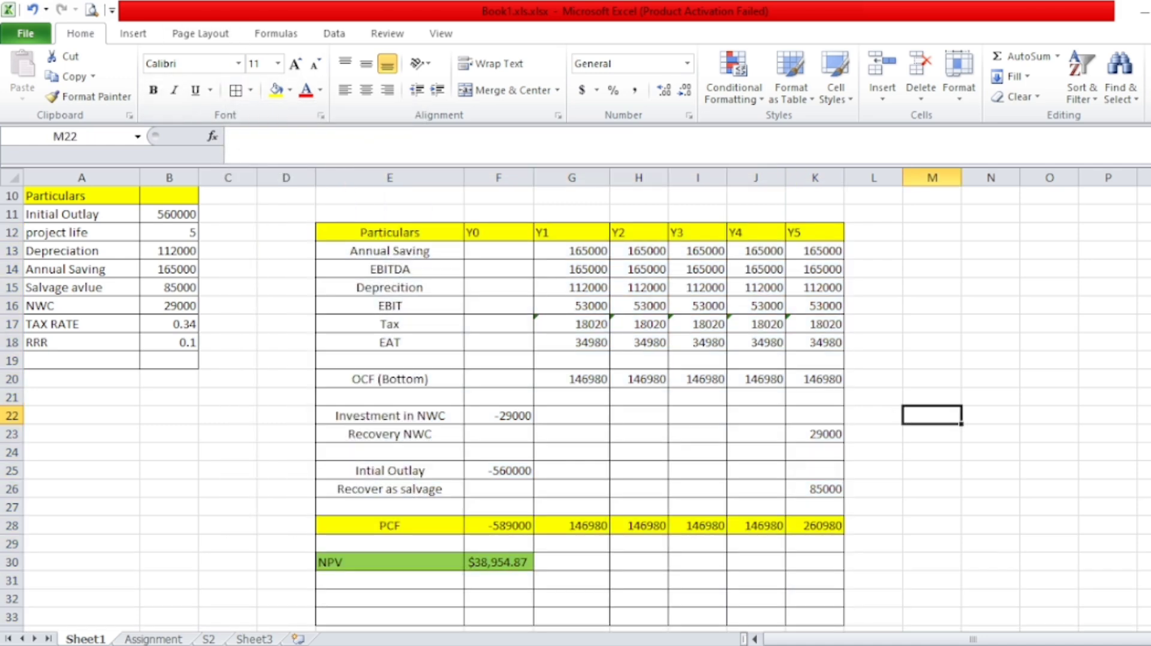
{"action": "scroll", "coordinate": [480, 406], "scroll_direction": "down", "scroll_amount": 3}
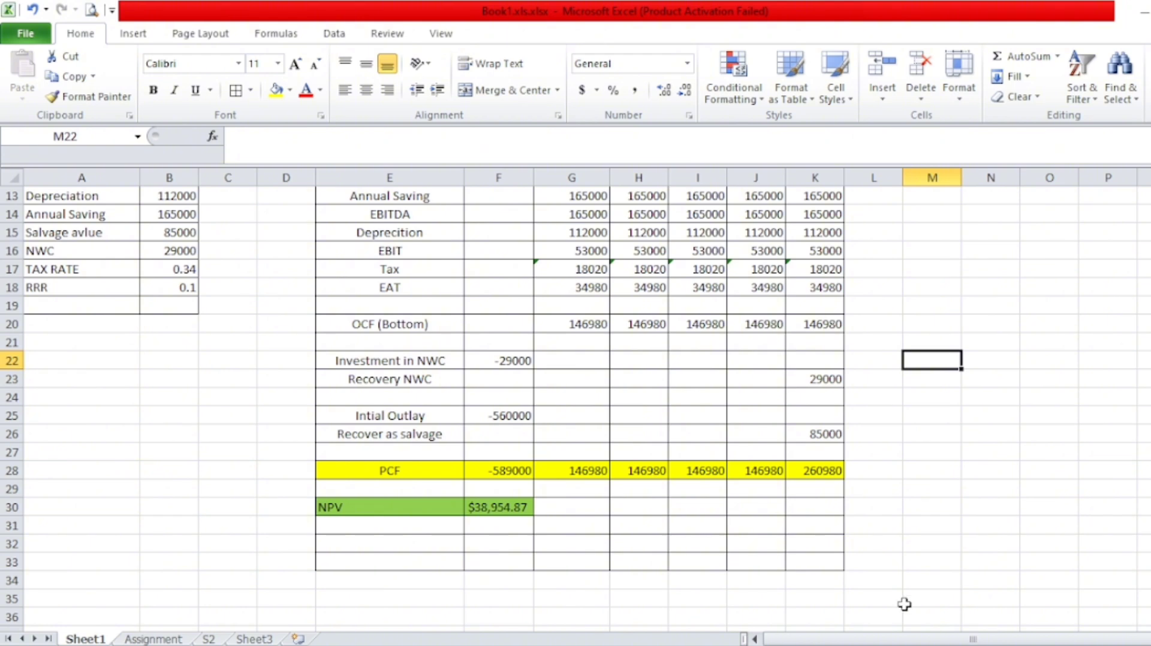
{"action": "left_click_drag", "start_coordinate": [847, 602], "coordinate": [276, 306]}
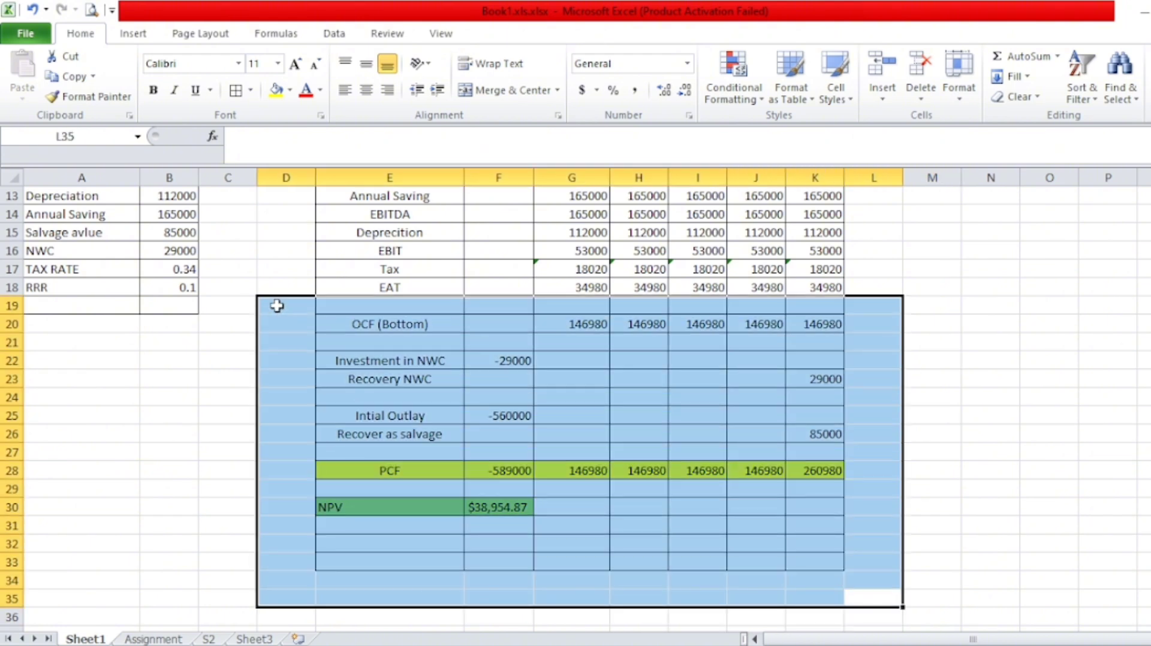
{"action": "scroll", "coordinate": [317, 296], "scroll_direction": "up", "scroll_amount": 2}
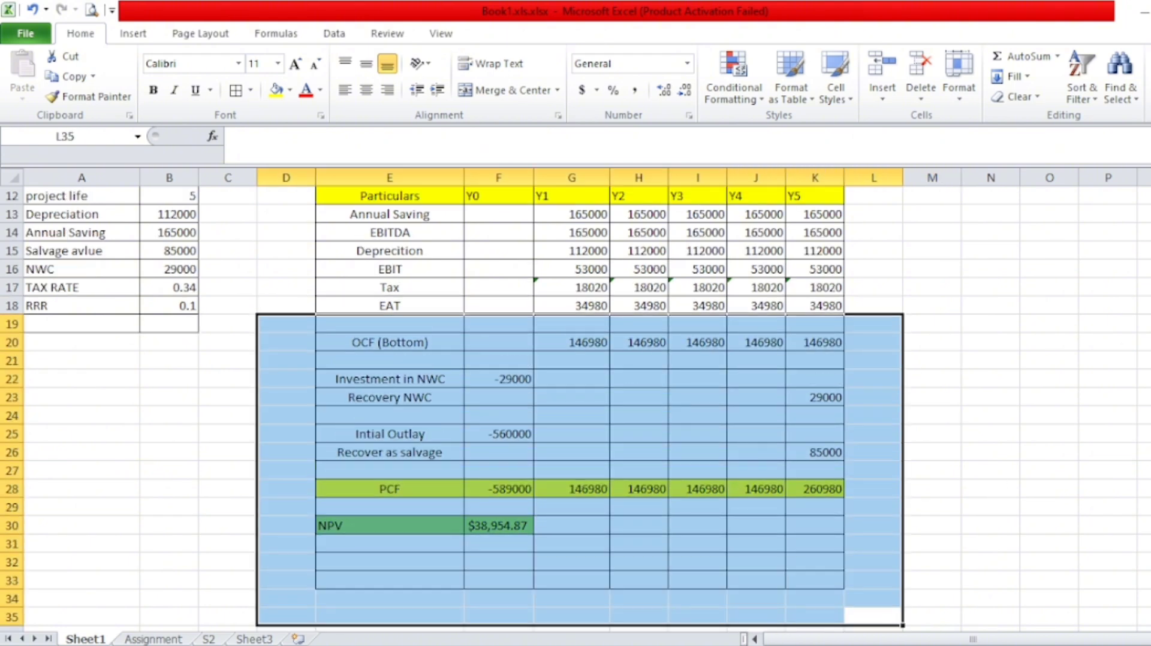
{"action": "left_click", "coordinate": [264, 235]}
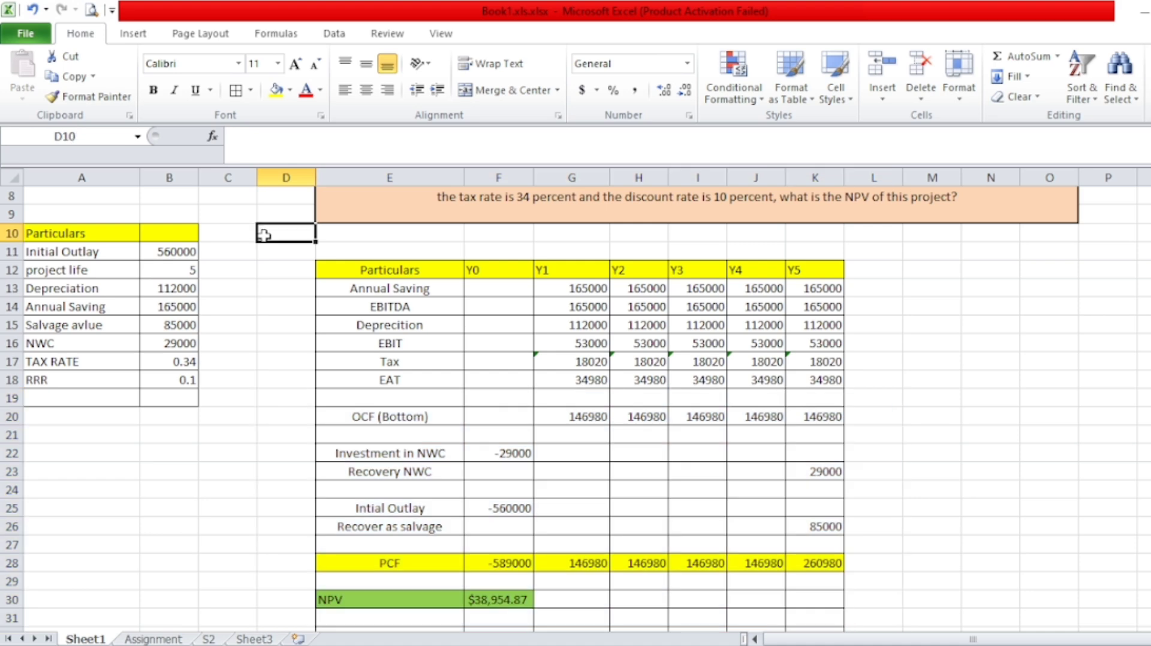
Step: Frame the cash flow table and NPV area with a thick box border around D11:L36
{"action": "left_click_drag", "start_coordinate": [263, 246], "coordinate": [270, 373]}
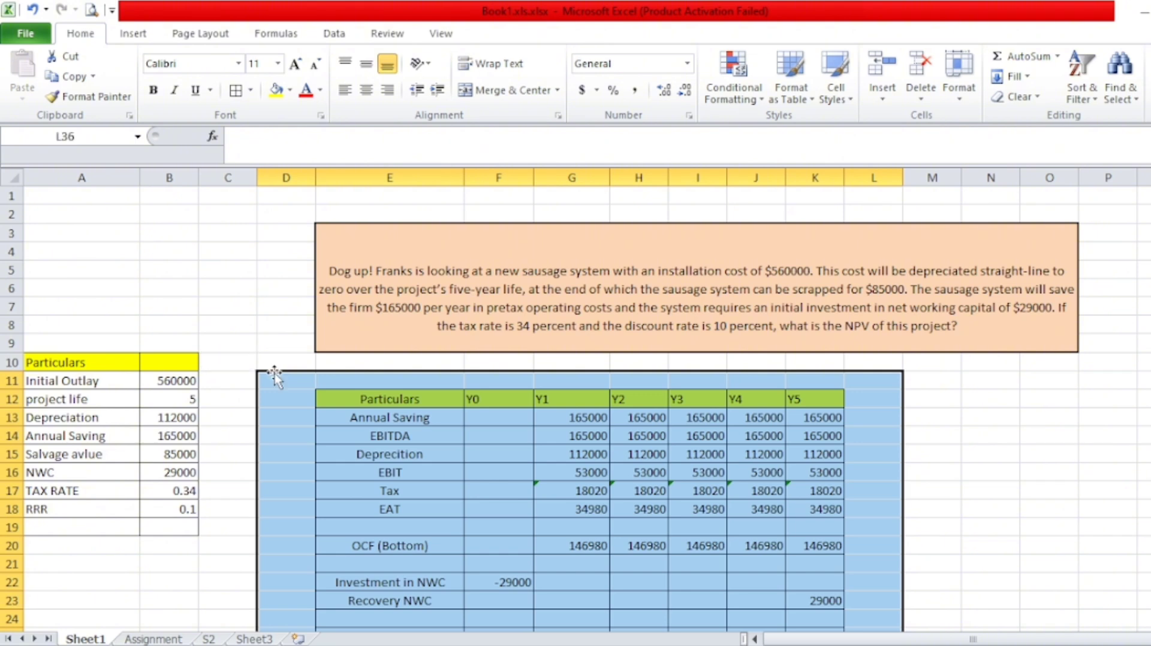
{"action": "left_click", "coordinate": [250, 95]}
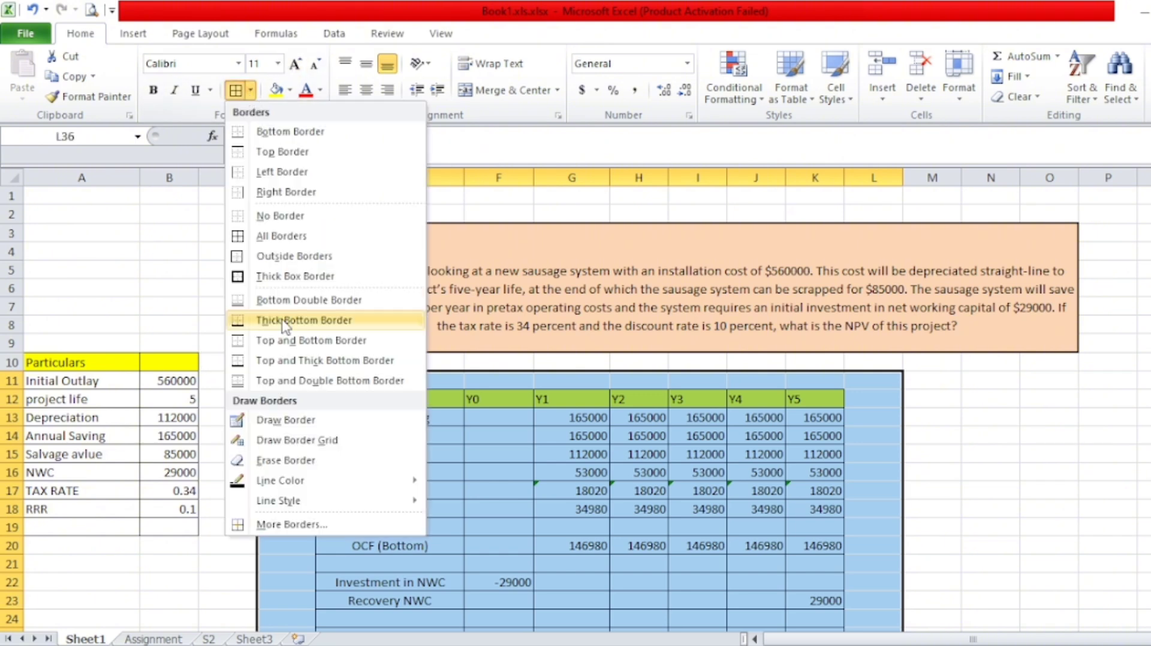
{"action": "scroll", "coordinate": [282, 281], "scroll_direction": "down", "scroll_amount": 8}
{"action": "left_click", "coordinate": [282, 280]}
{"action": "left_click", "coordinate": [766, 464]}
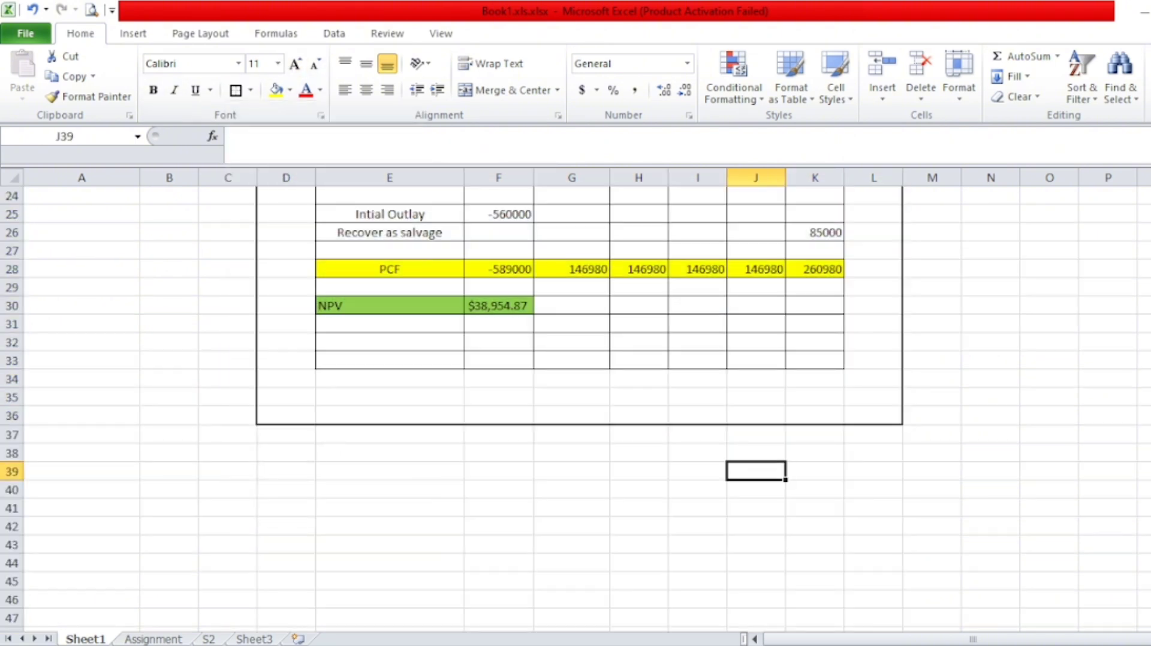
{"action": "scroll", "coordinate": [576, 396], "scroll_direction": "up", "scroll_amount": 4}
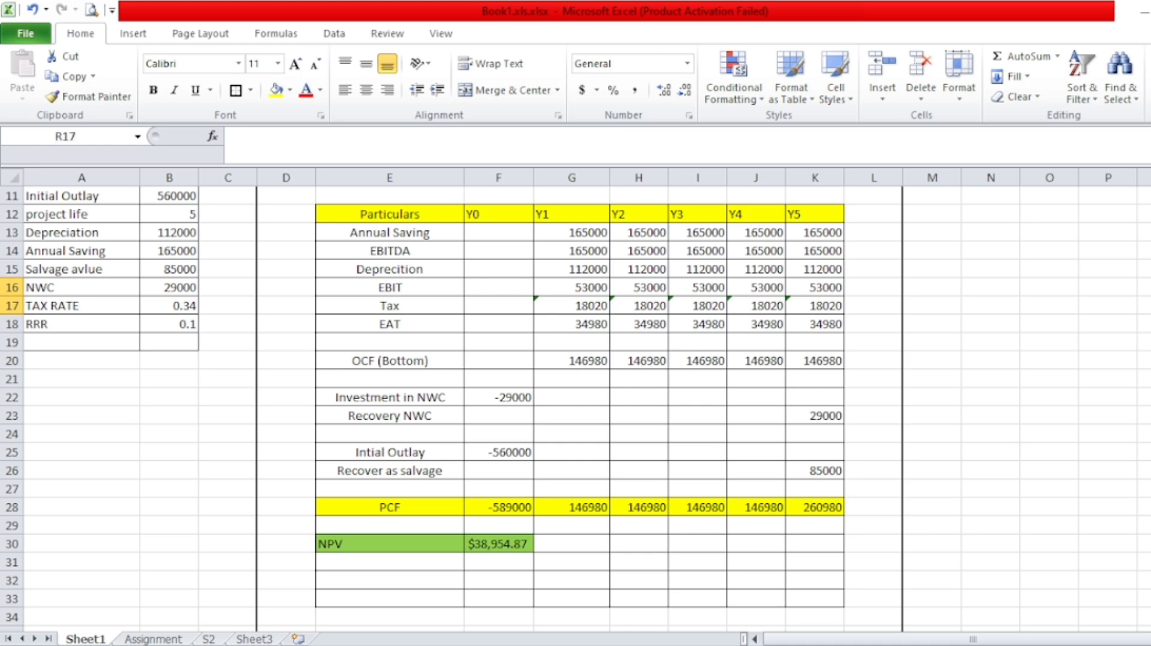
{"action": "scroll", "coordinate": [576, 407], "scroll_direction": "up", "scroll_amount": 2}
{"action": "scroll", "coordinate": [575, 407], "scroll_direction": "down", "scroll_amount": 2}
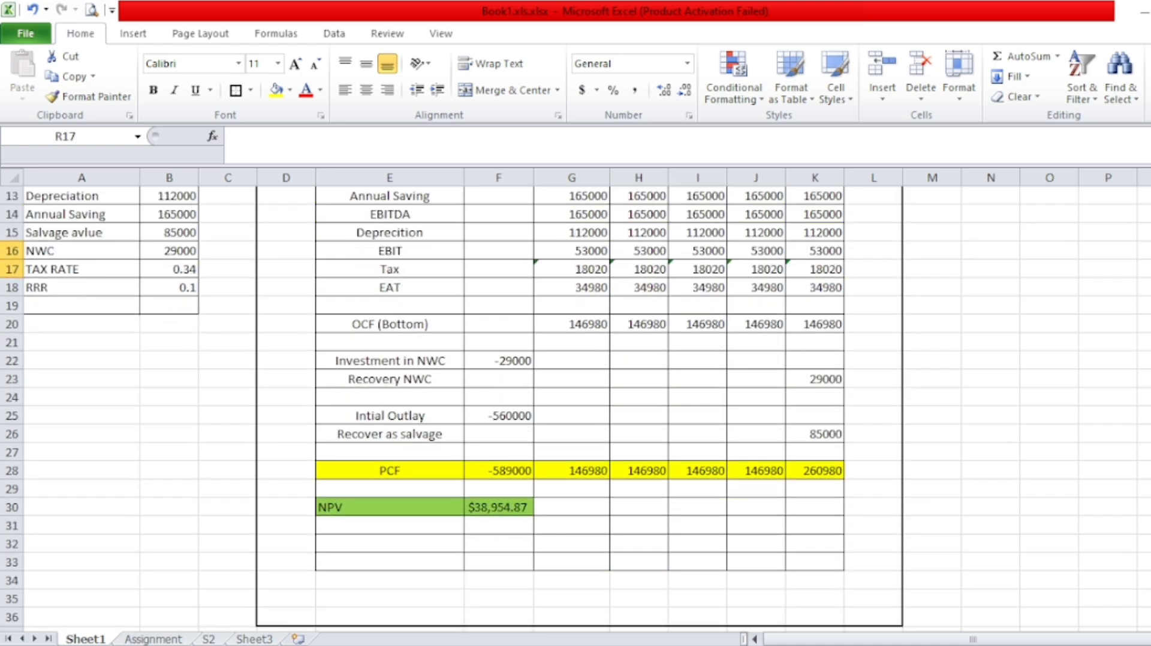
{"action": "scroll", "coordinate": [575, 407], "scroll_direction": "up", "scroll_amount": 4}
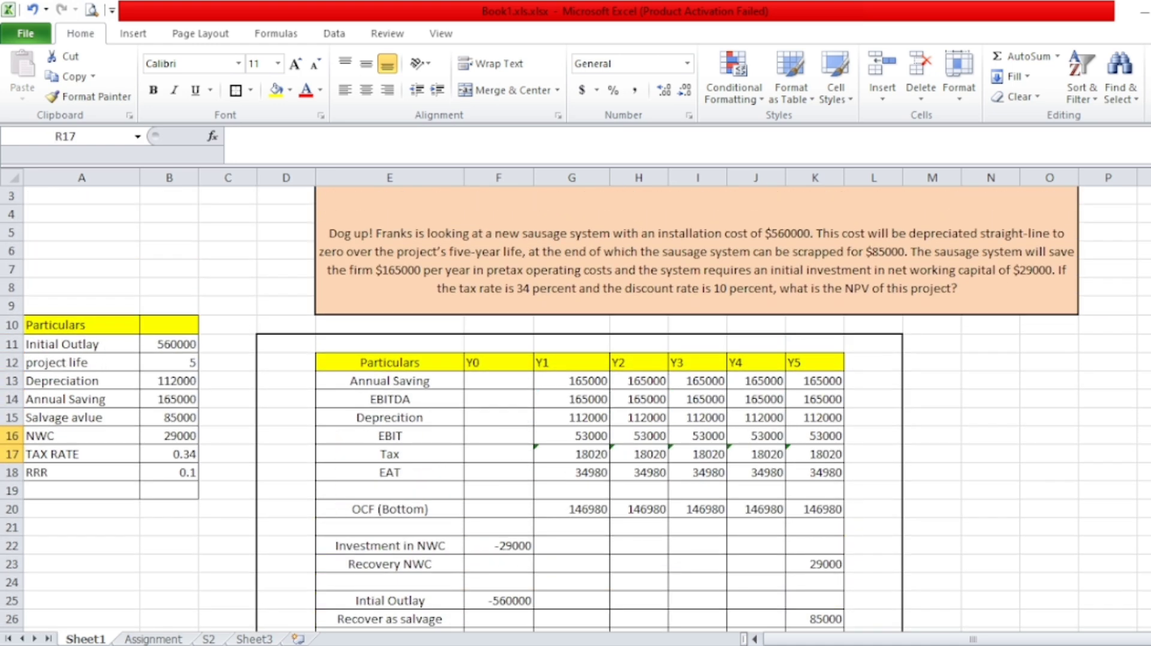
{"action": "scroll", "coordinate": [576, 407], "scroll_direction": "up", "scroll_amount": 2}
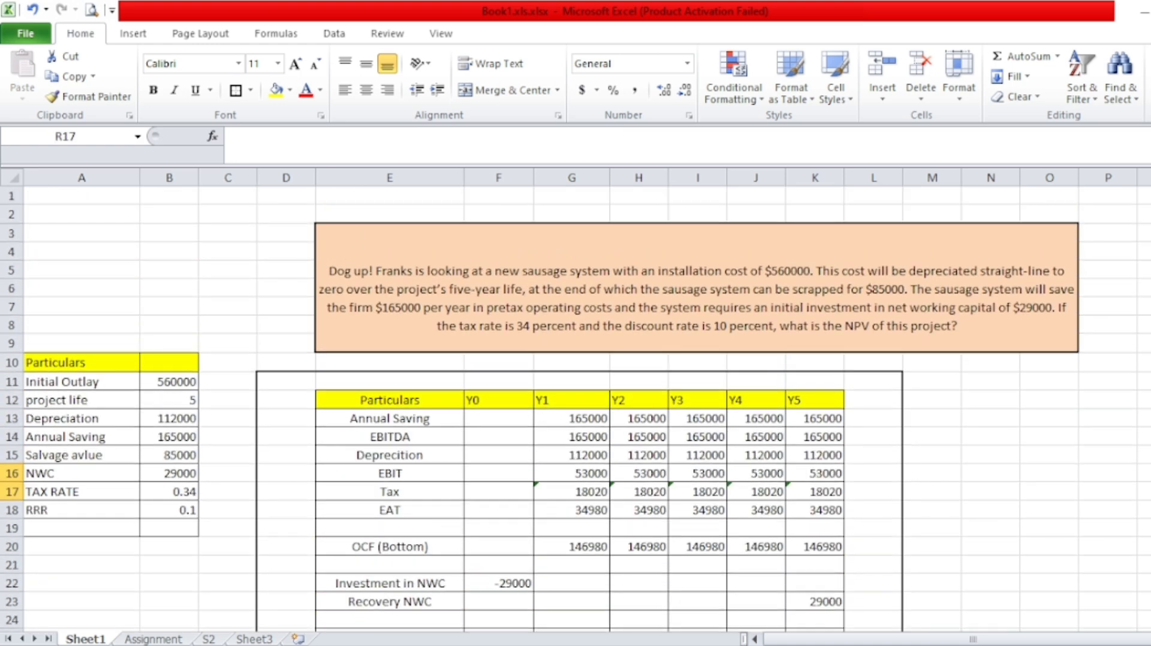